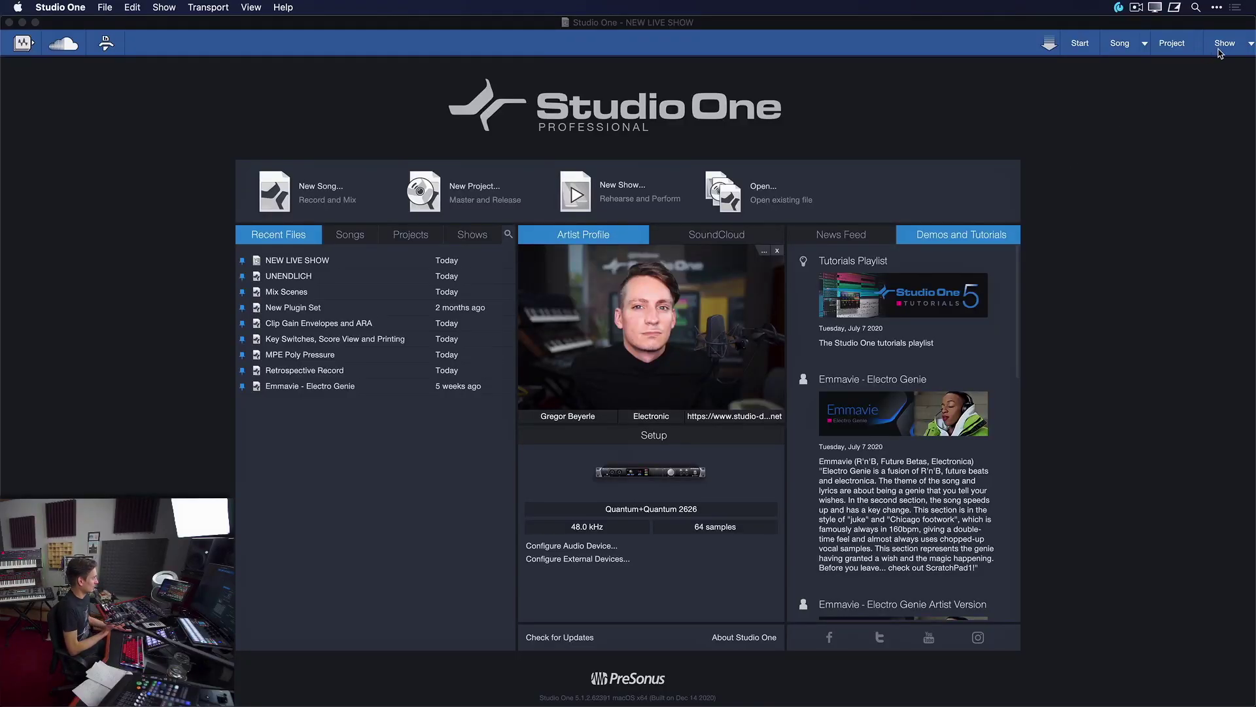
# Open the NEW LIVE SHOW document in the show view
pyautogui.click(1234, 44)
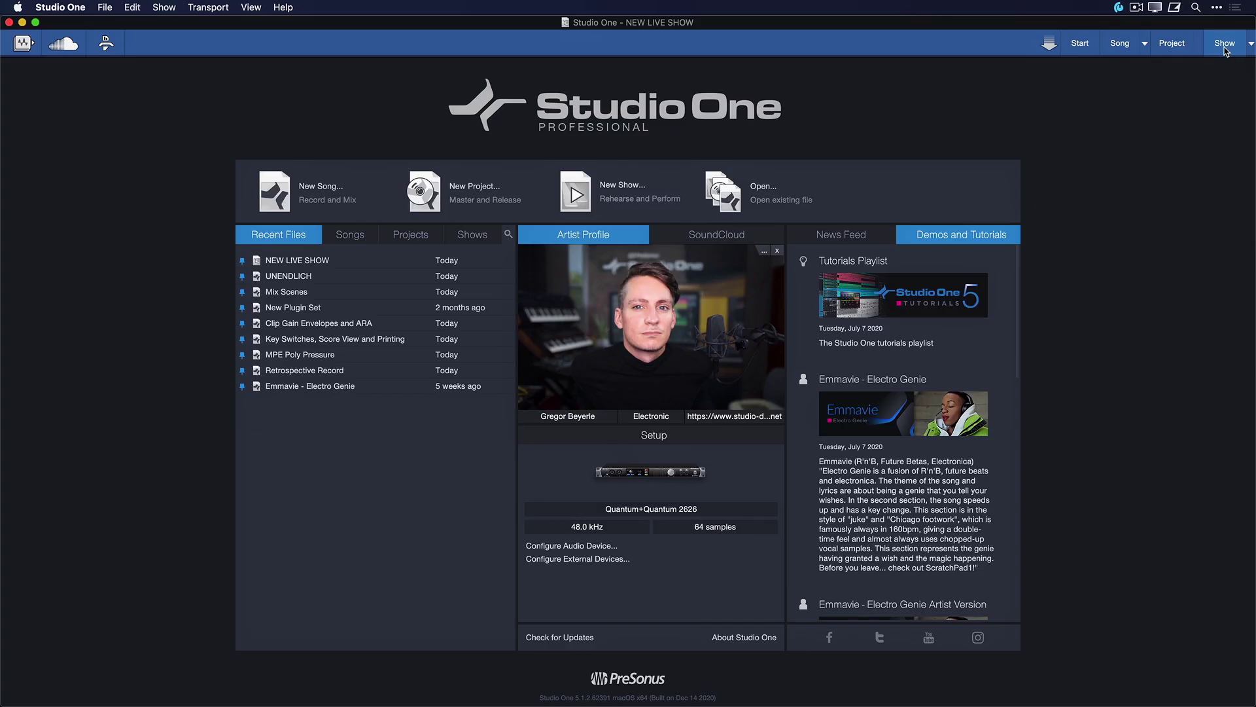
pyautogui.click(1222, 46)
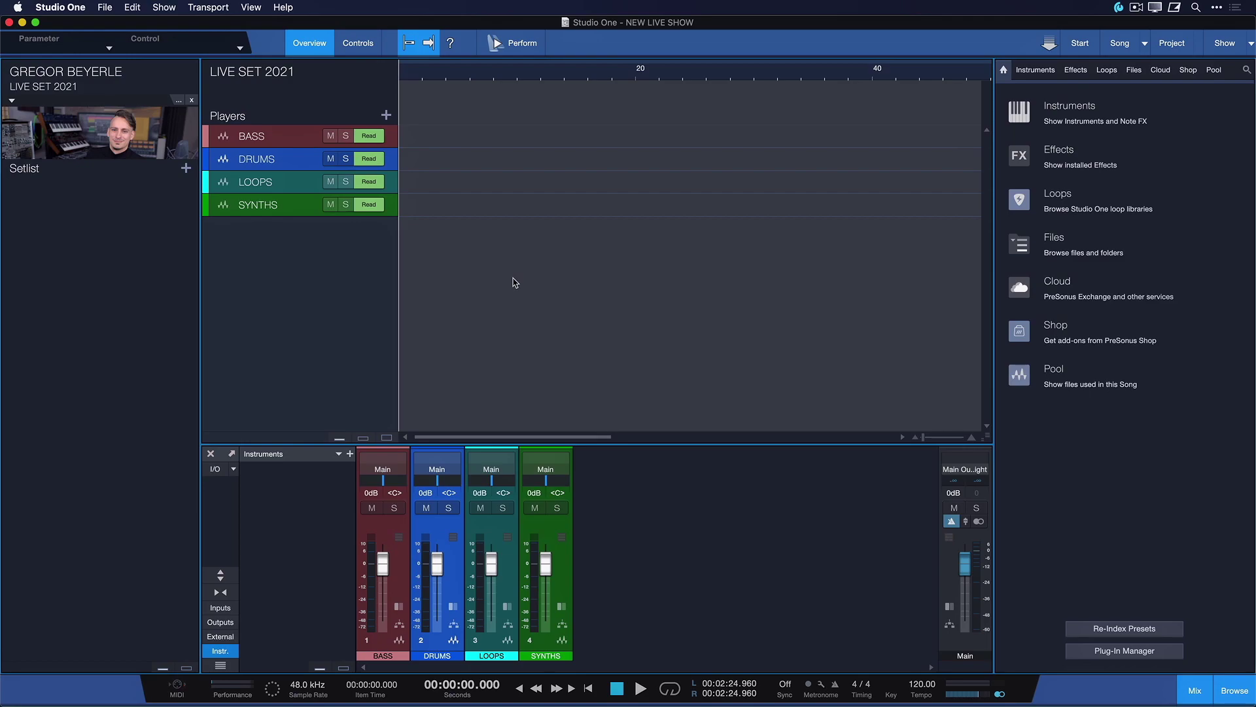
pyautogui.rightClick(322, 274)
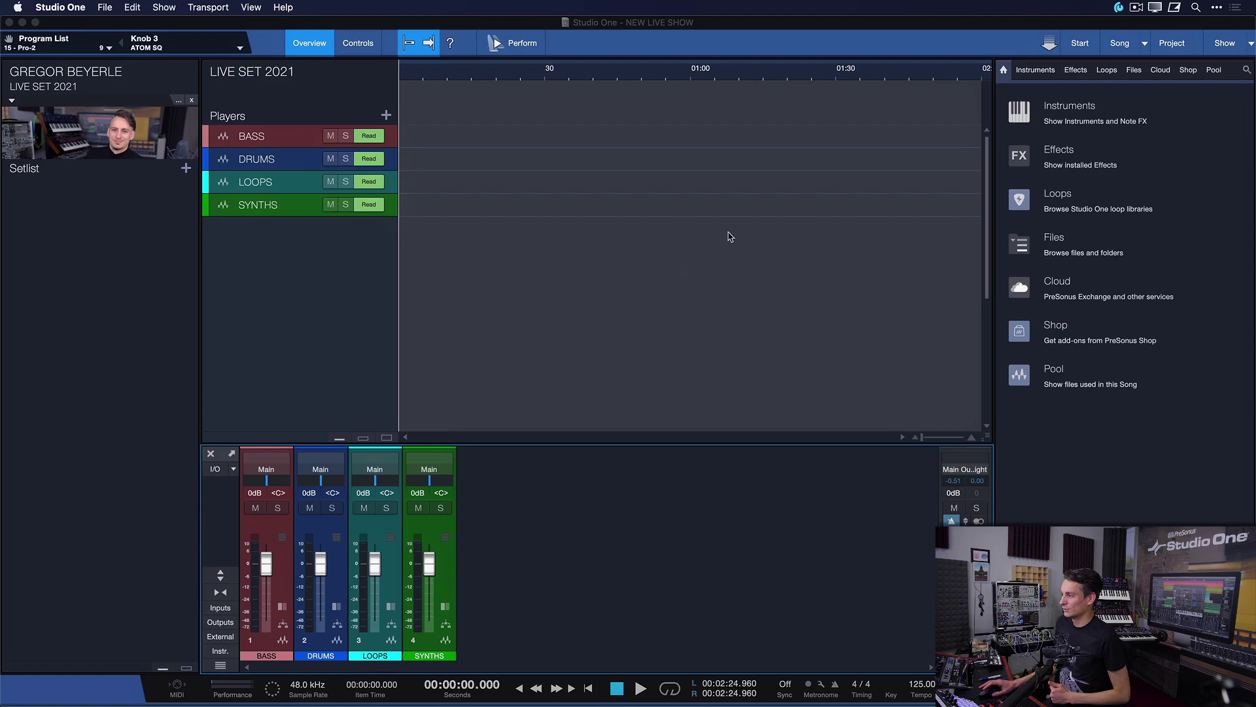
# Add the Pro-2 external instrument from the instrument library to the show as a player
pyautogui.click(1080, 112)
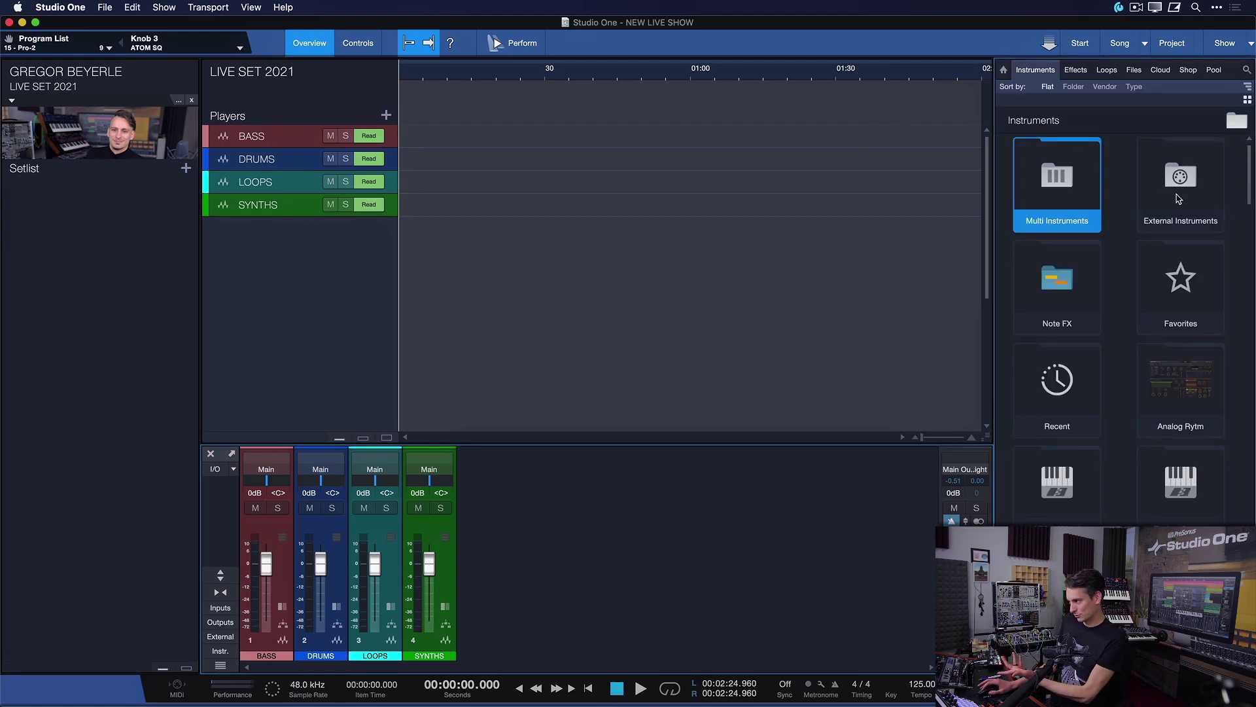
pyautogui.click(1178, 198)
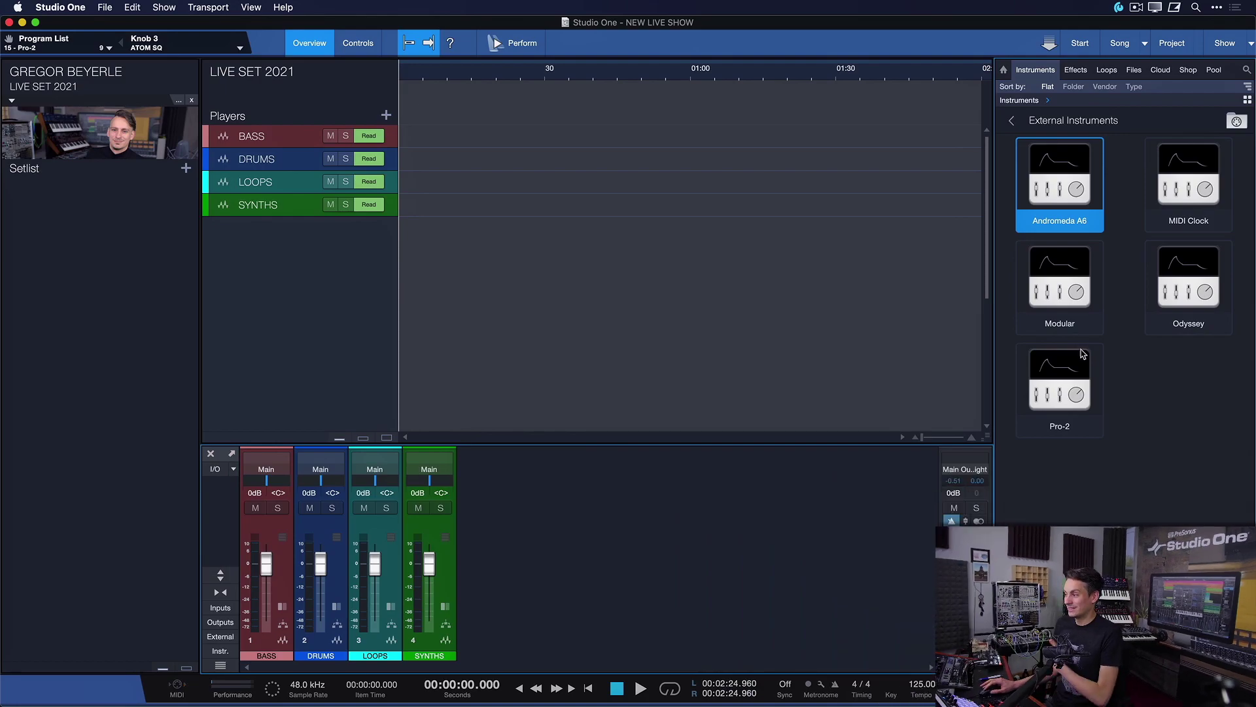
pyautogui.click(1079, 358)
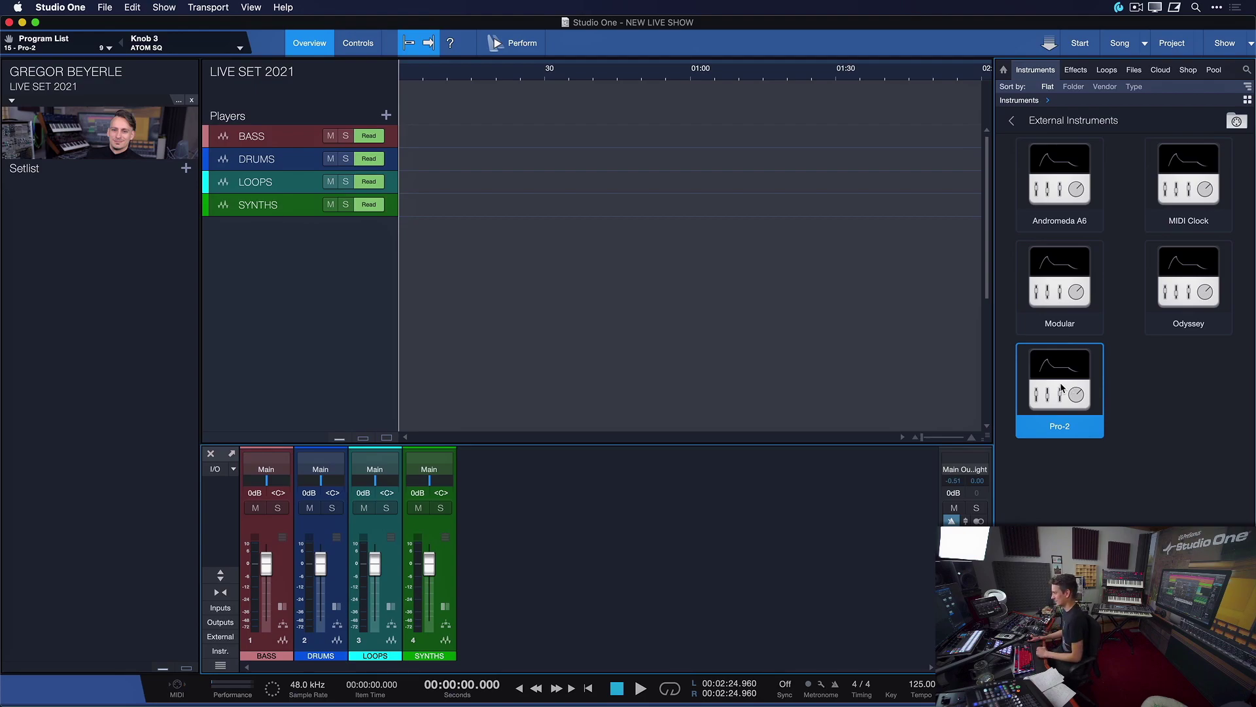
pyautogui.moveTo(1070, 388); pyautogui.dragTo(648, 308)
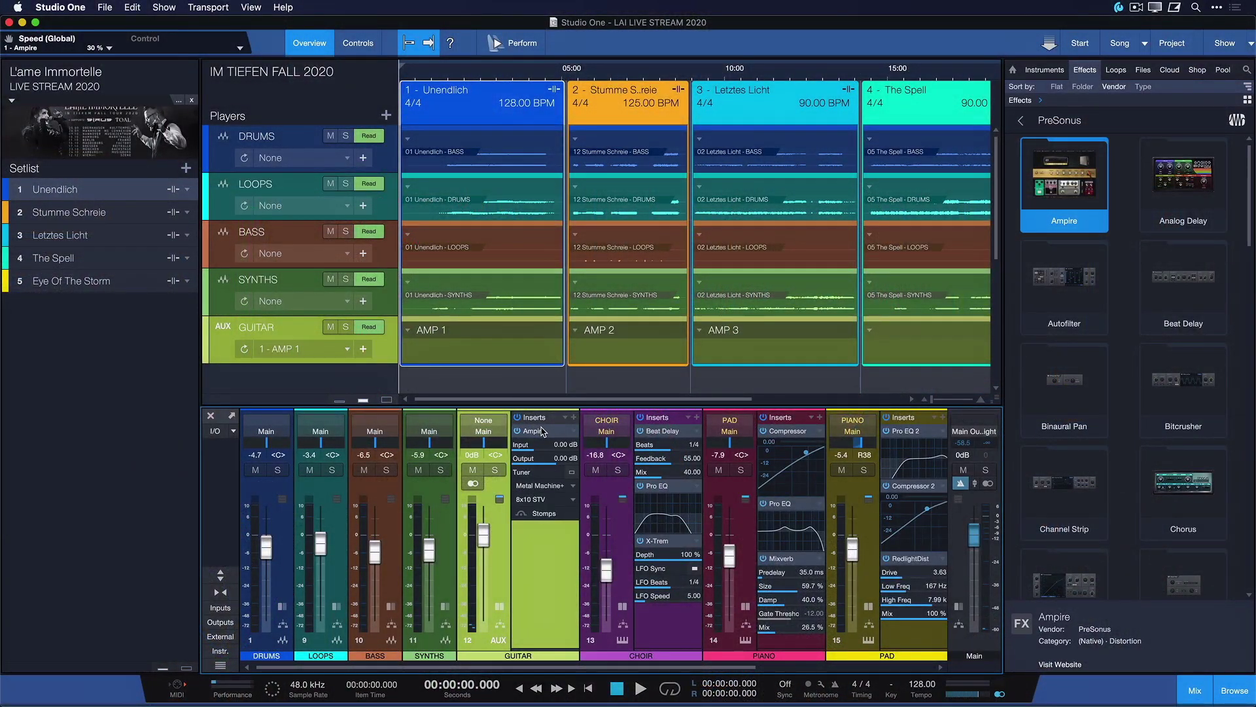
# Inspect the guitar's Ampire insert while switching among the setlist entries Stumme Schreie, Letztes Licht and Unendlich
pyautogui.click(542, 430)
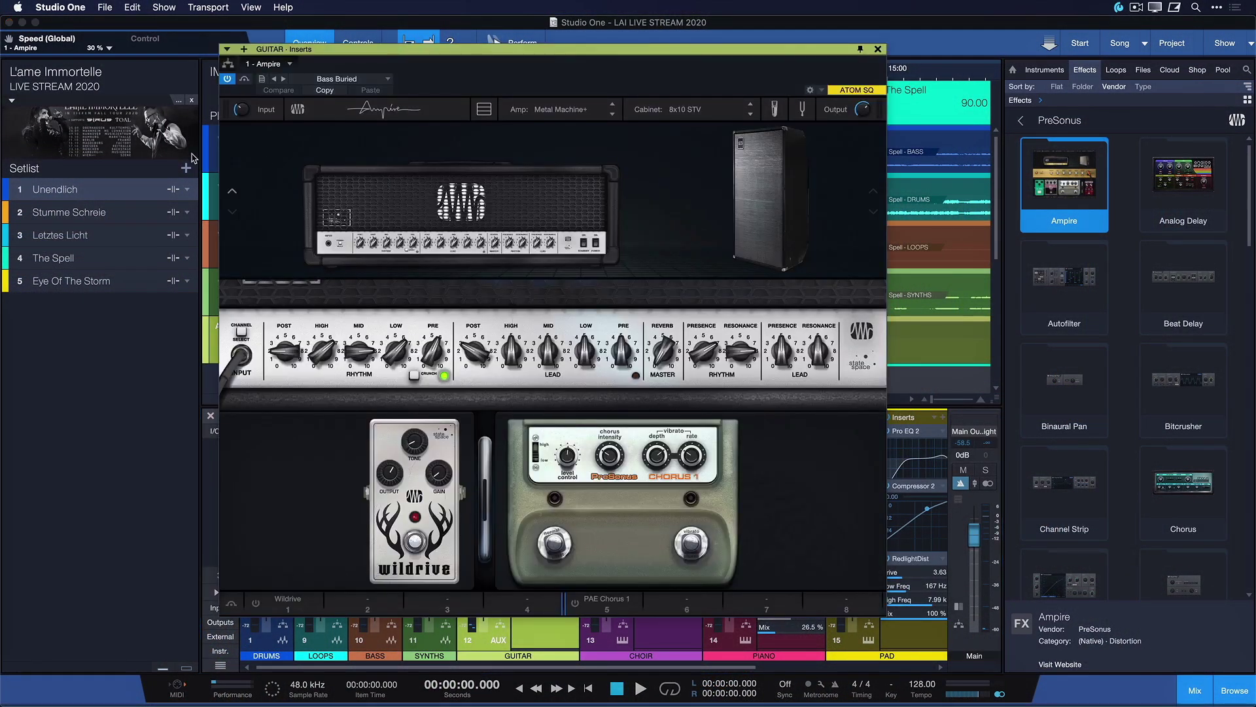
pyautogui.click(95, 213)
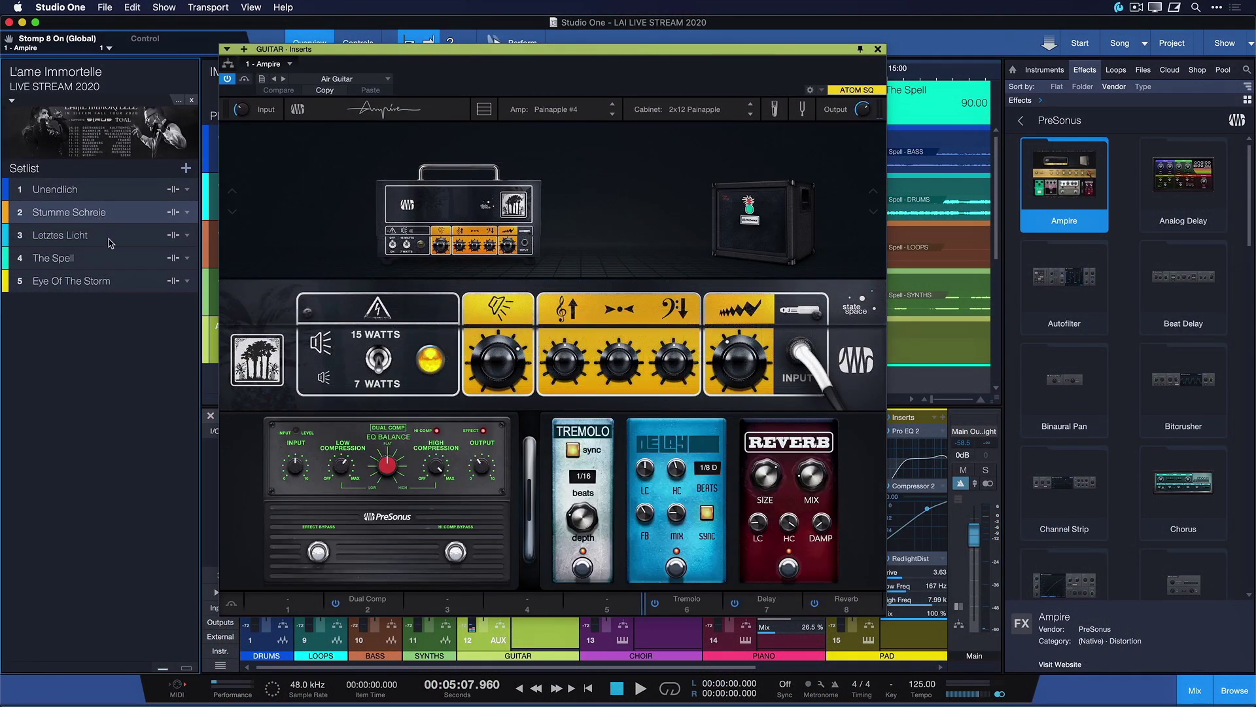
pyautogui.click(112, 243)
pyautogui.click(120, 217)
pyautogui.click(130, 191)
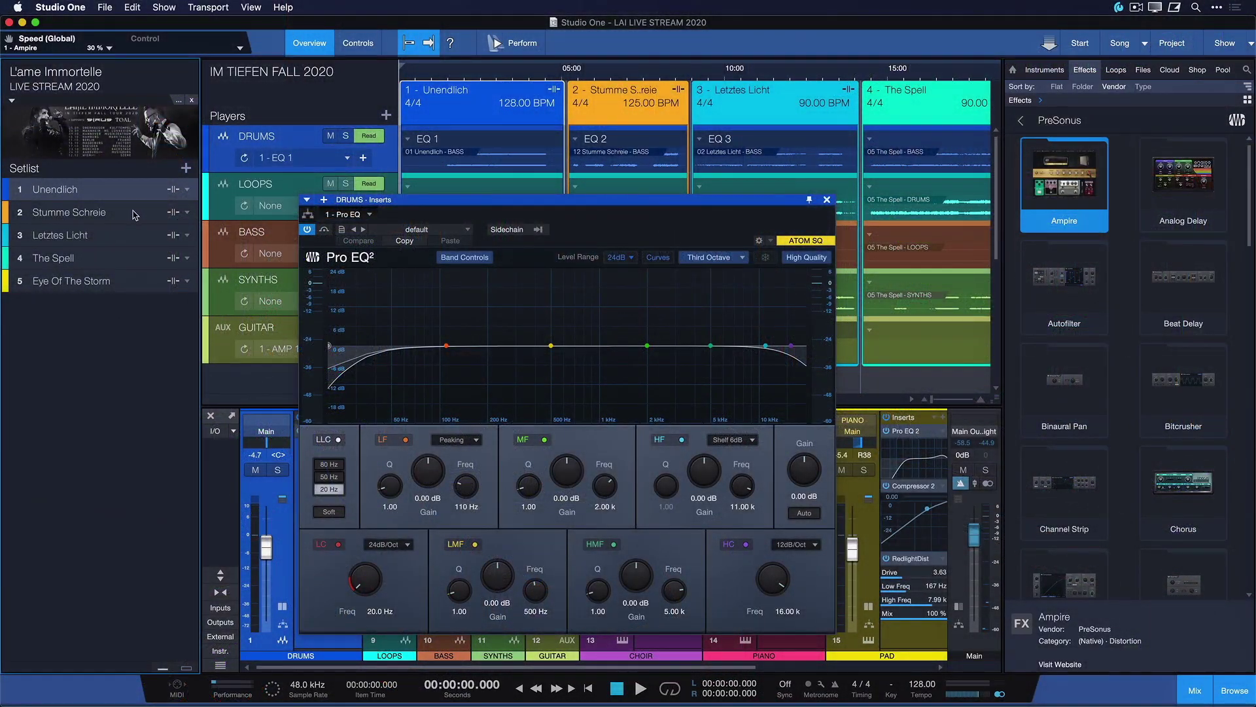
# Compare the drums' Pro EQ settings by recalling the setlist entries from Unendlich to The Spell
pyautogui.click(134, 213)
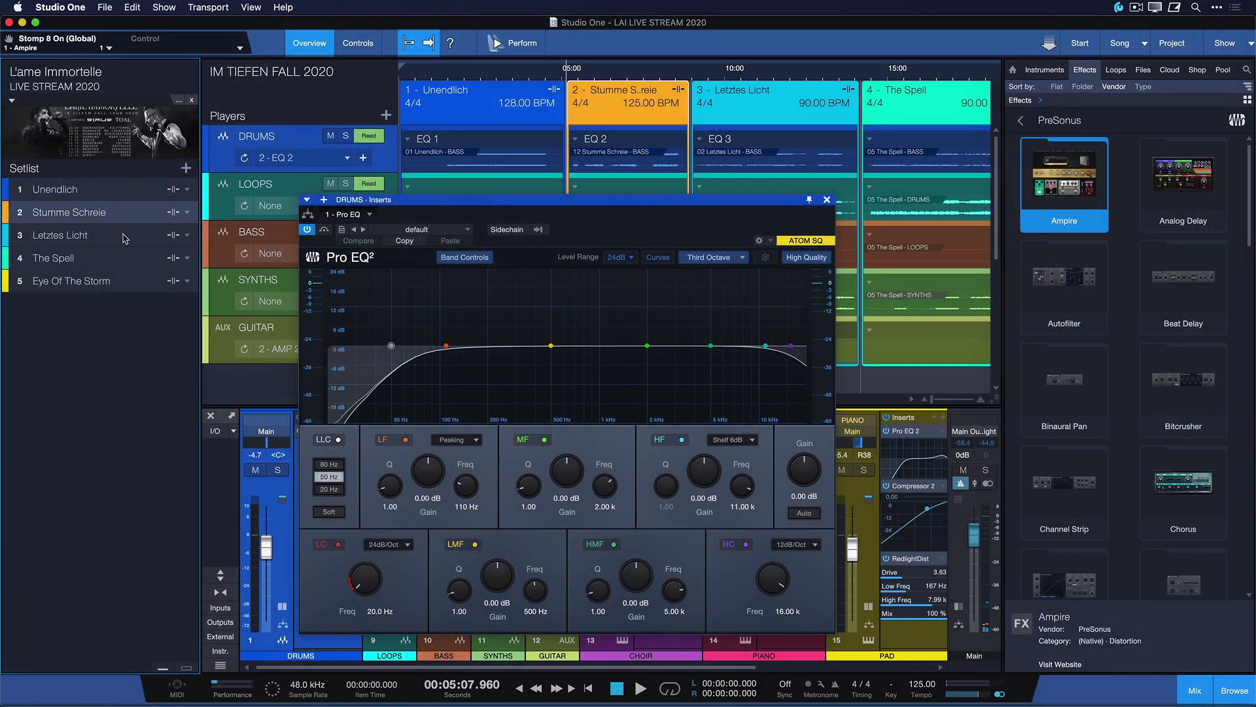
pyautogui.click(124, 236)
pyautogui.click(120, 259)
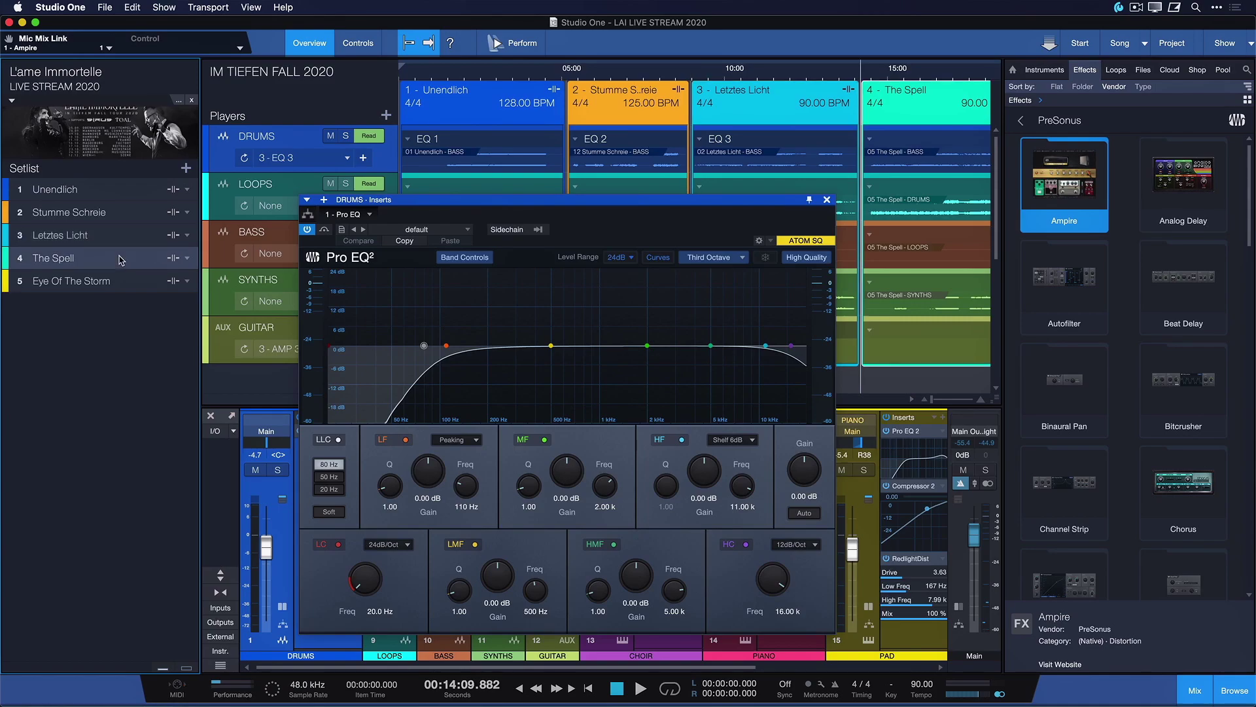
pyautogui.click(128, 198)
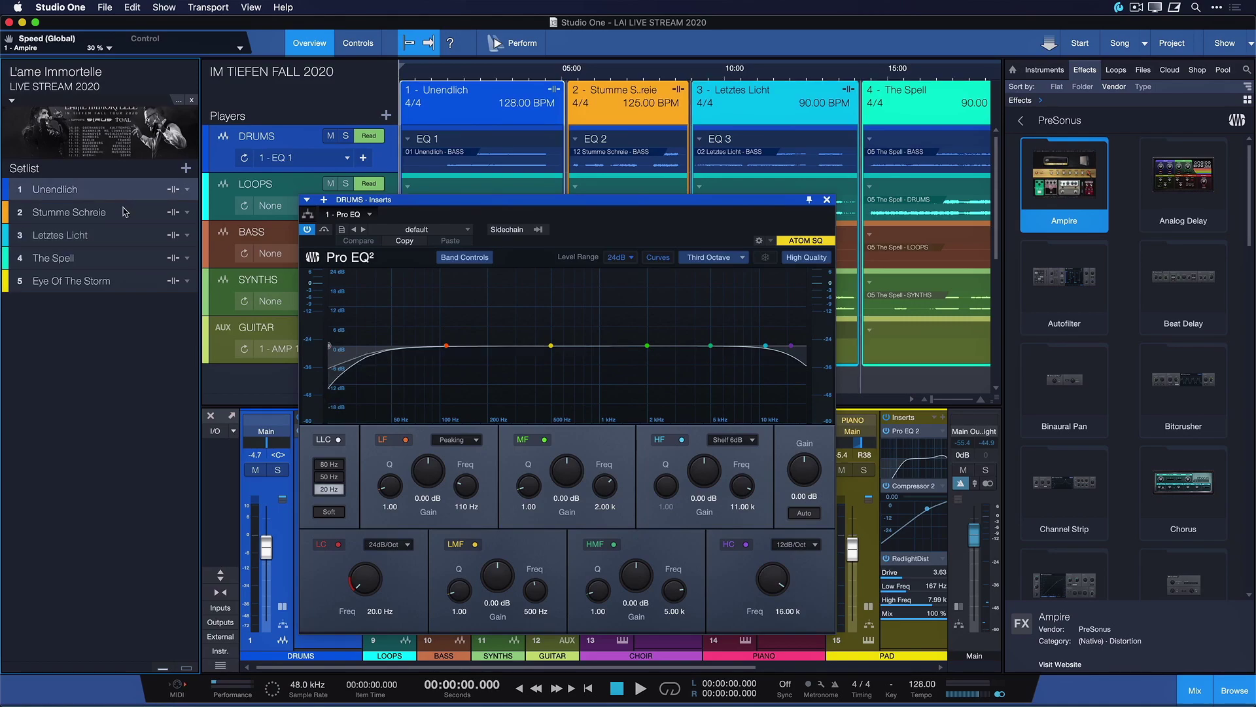
pyautogui.click(127, 211)
pyautogui.click(137, 244)
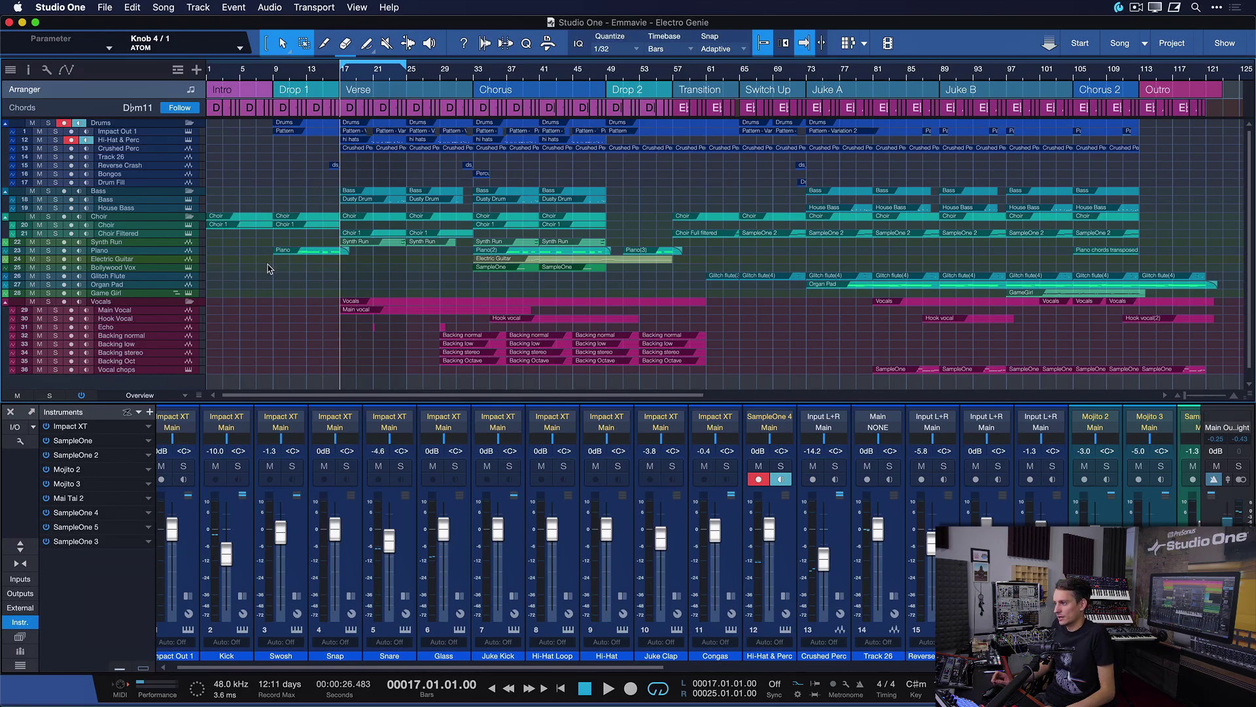
# Examine the Electro Genie arrangement around the Synth Run and Piano tracks at different track heights and timeline scales
pyautogui.scroll(-2, 278, 230)
pyautogui.scroll(6, 279, 230)
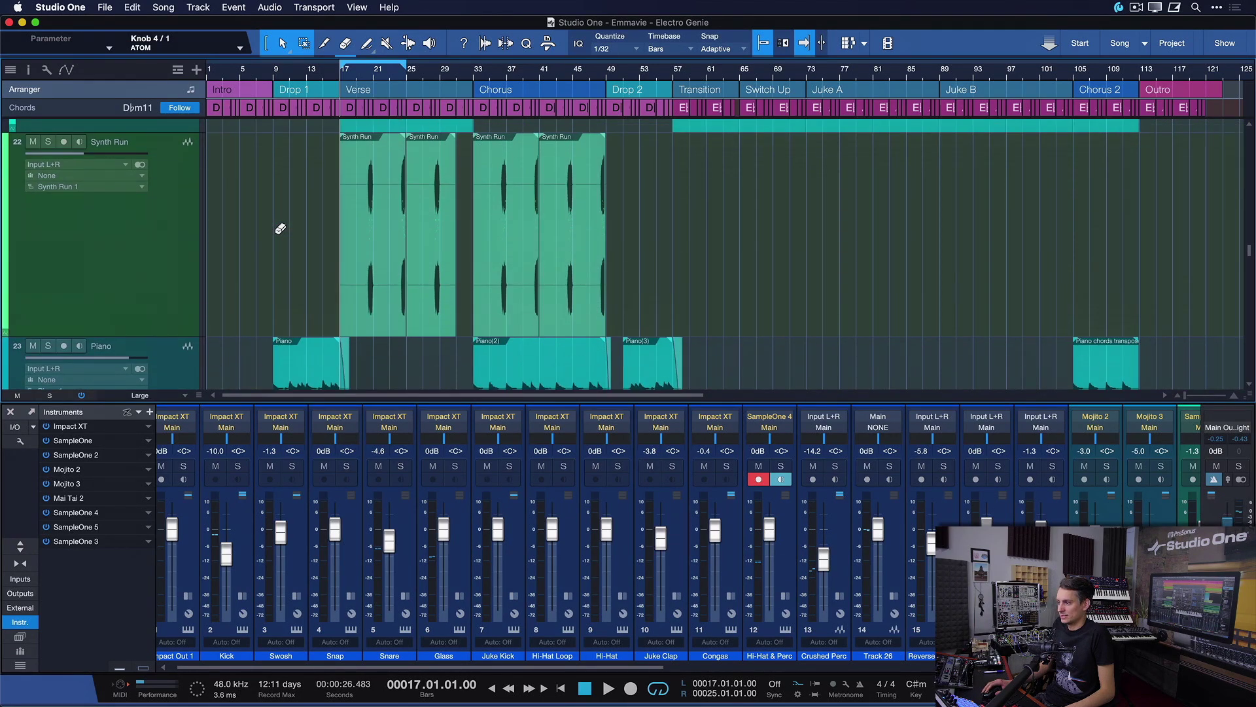
pyautogui.scroll(-3, 278, 230)
pyautogui.scroll(3, 280, 228)
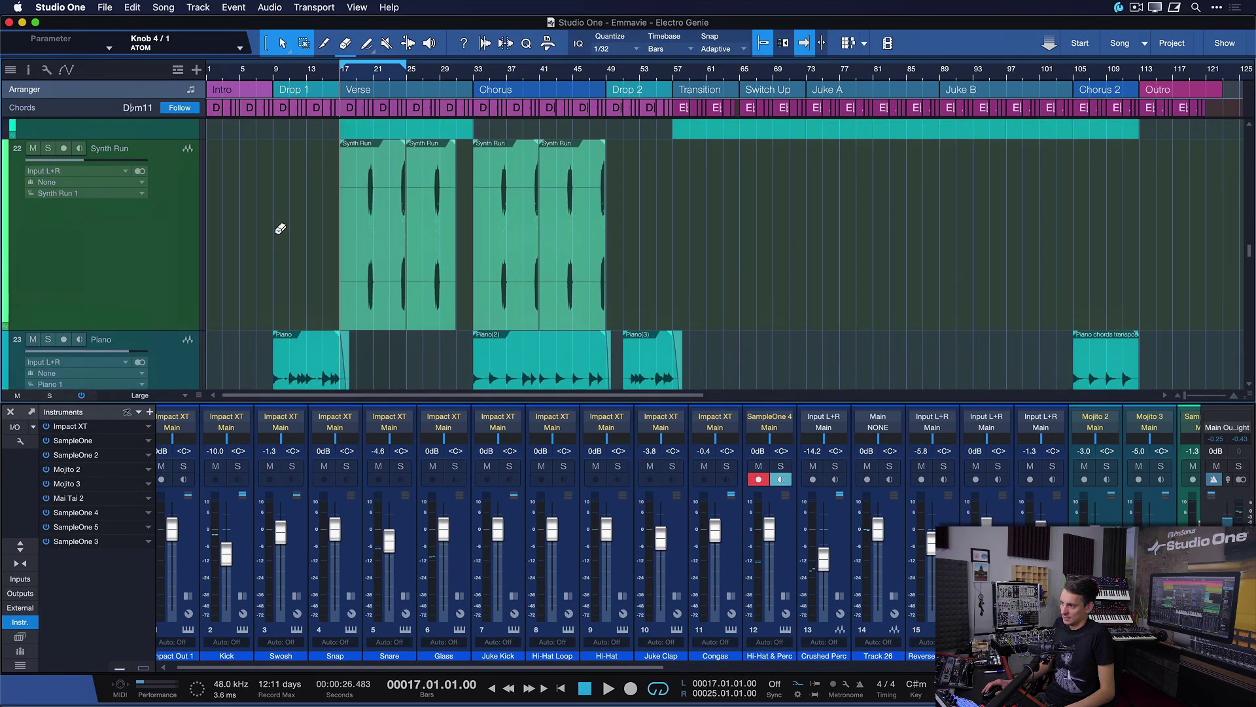
pyautogui.scroll(1, 280, 228)
pyautogui.scroll(-2, 280, 229)
pyautogui.scroll(5, 280, 229)
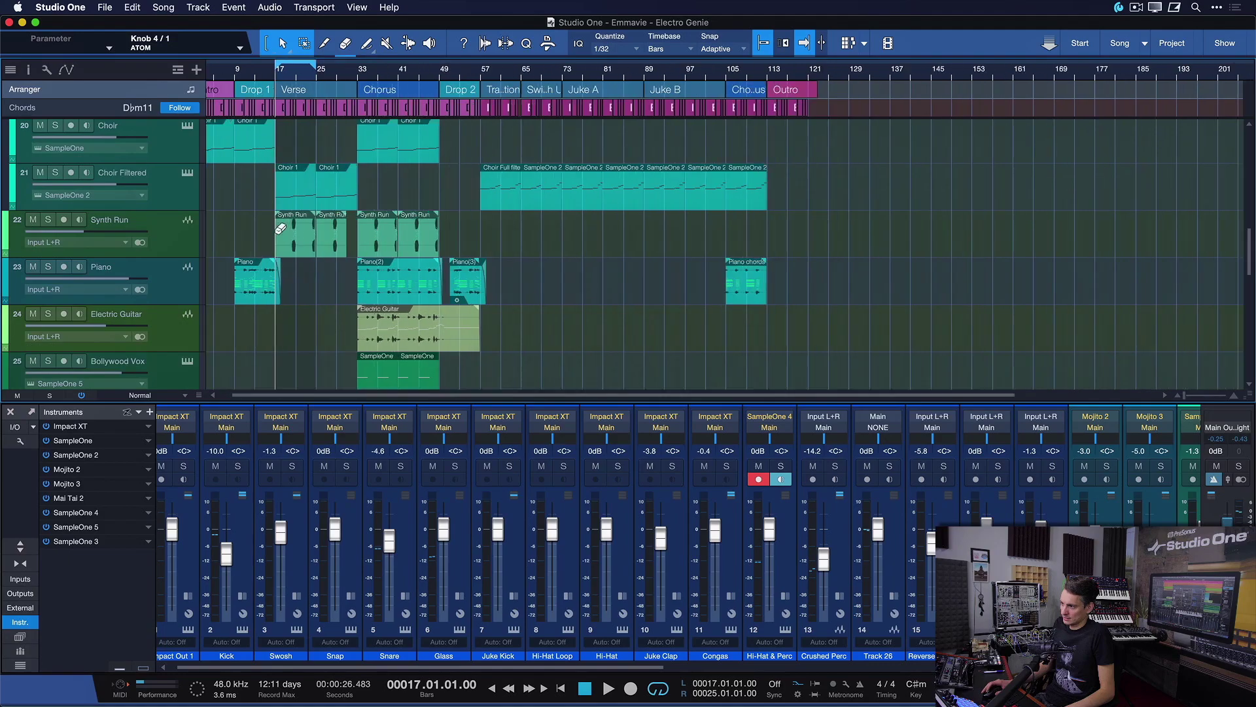
pyautogui.scroll(-2, 280, 228)
pyautogui.scroll(5, 280, 228)
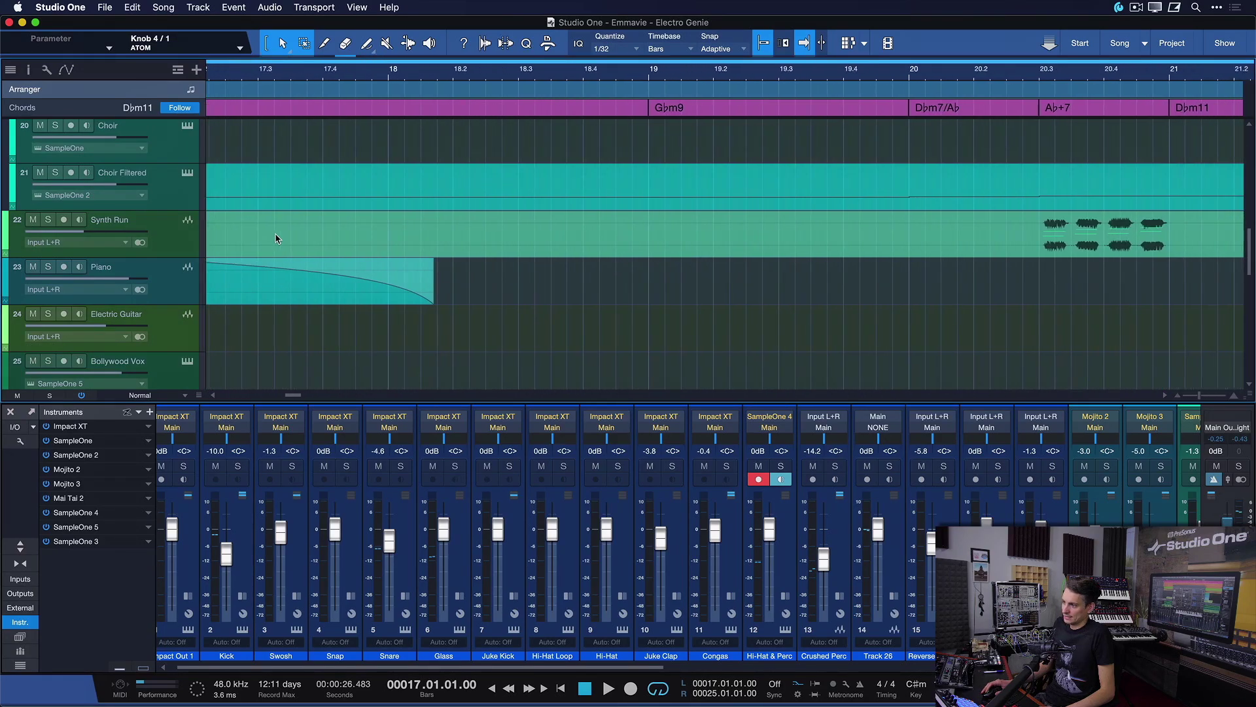
pyautogui.scroll(-2, 278, 238)
pyautogui.scroll(2, 278, 238)
# Show more of the Verse and Chorus timeline and enlarge the mixer area below the arrangement
pyautogui.moveTo(197, 397); pyautogui.dragTo(189, 471)
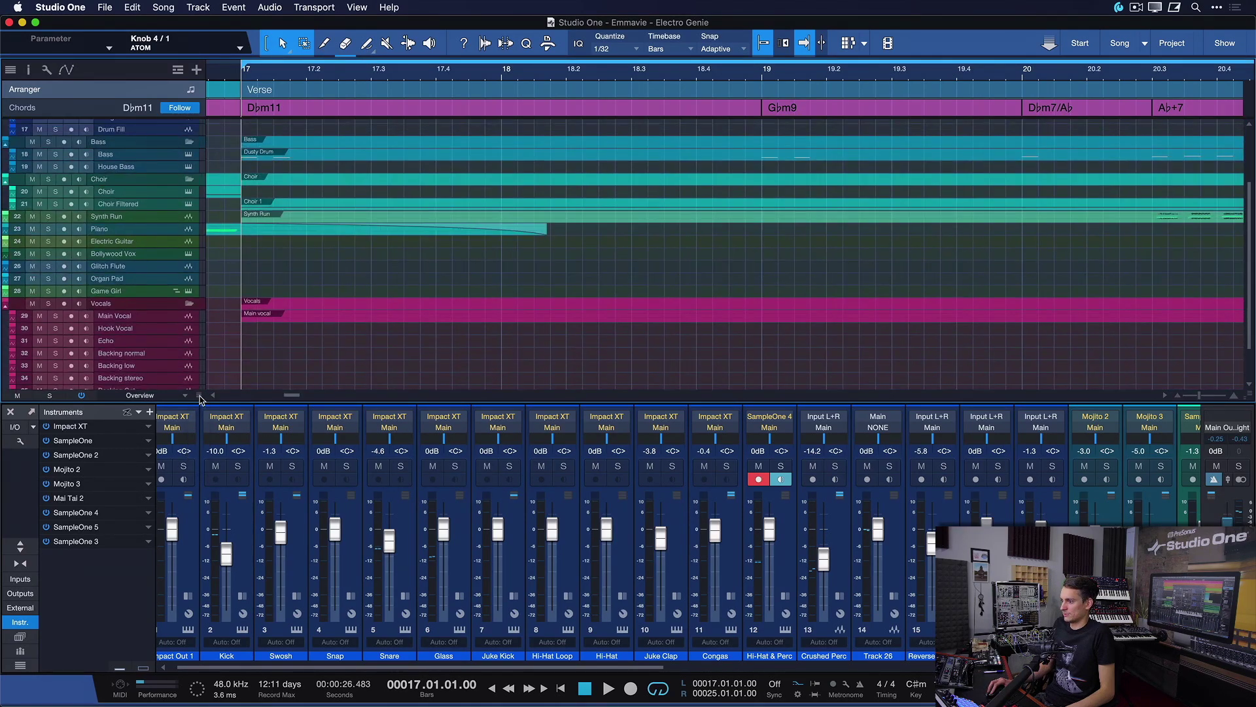
pyautogui.scroll(-5, 229, 294)
pyautogui.moveTo(316, 400); pyautogui.dragTo(383, 375)
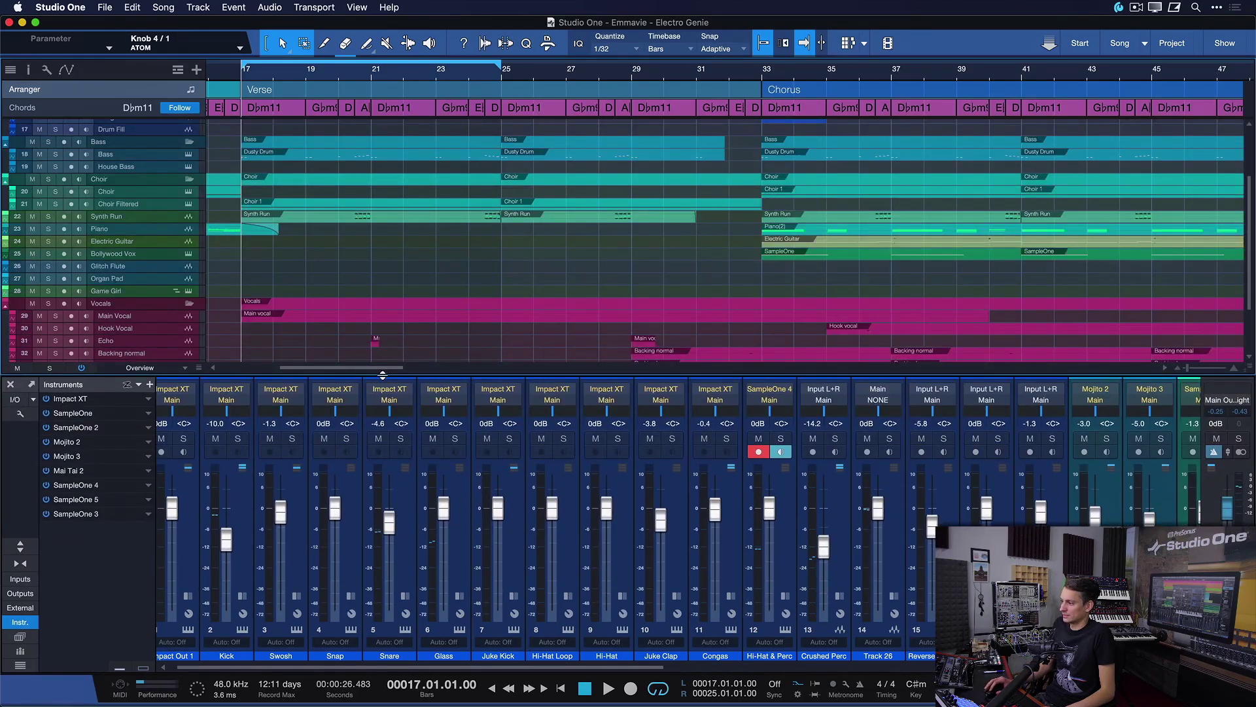
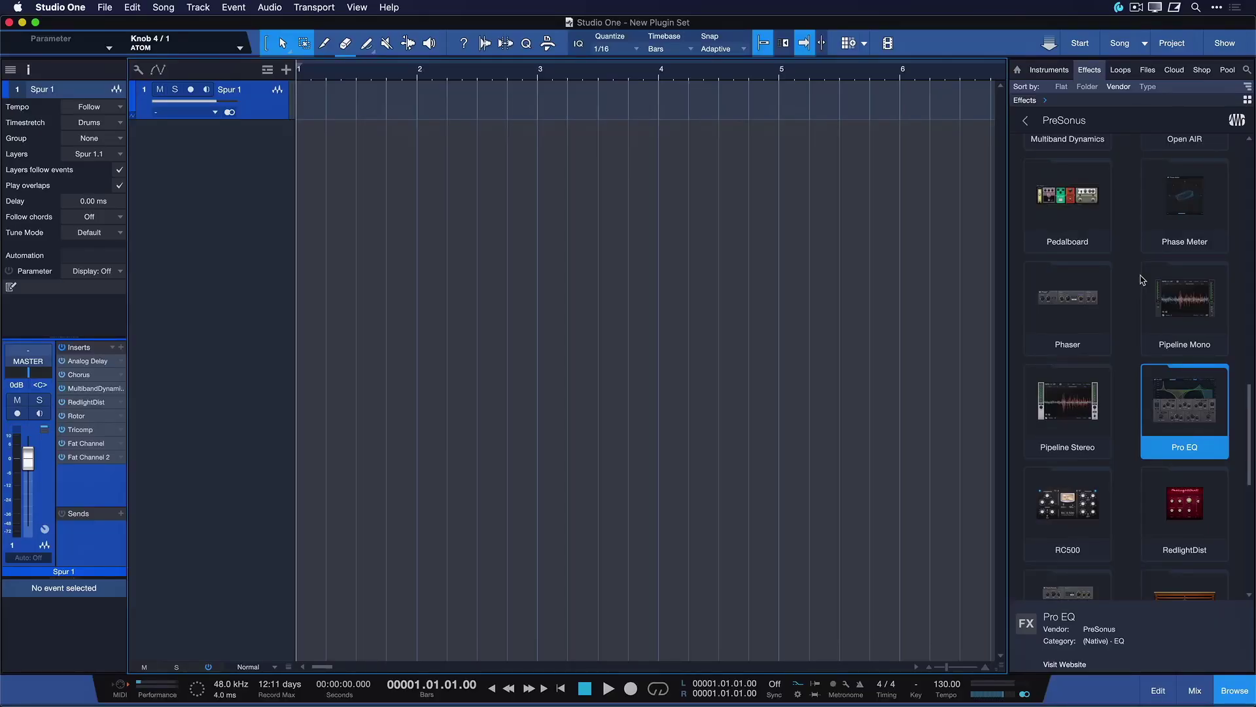
# Create four new tracks in the empty arrangement from PreSonus effects in the browser, including Phaser and Pro EQ
pyautogui.scroll(8, 1141, 280)
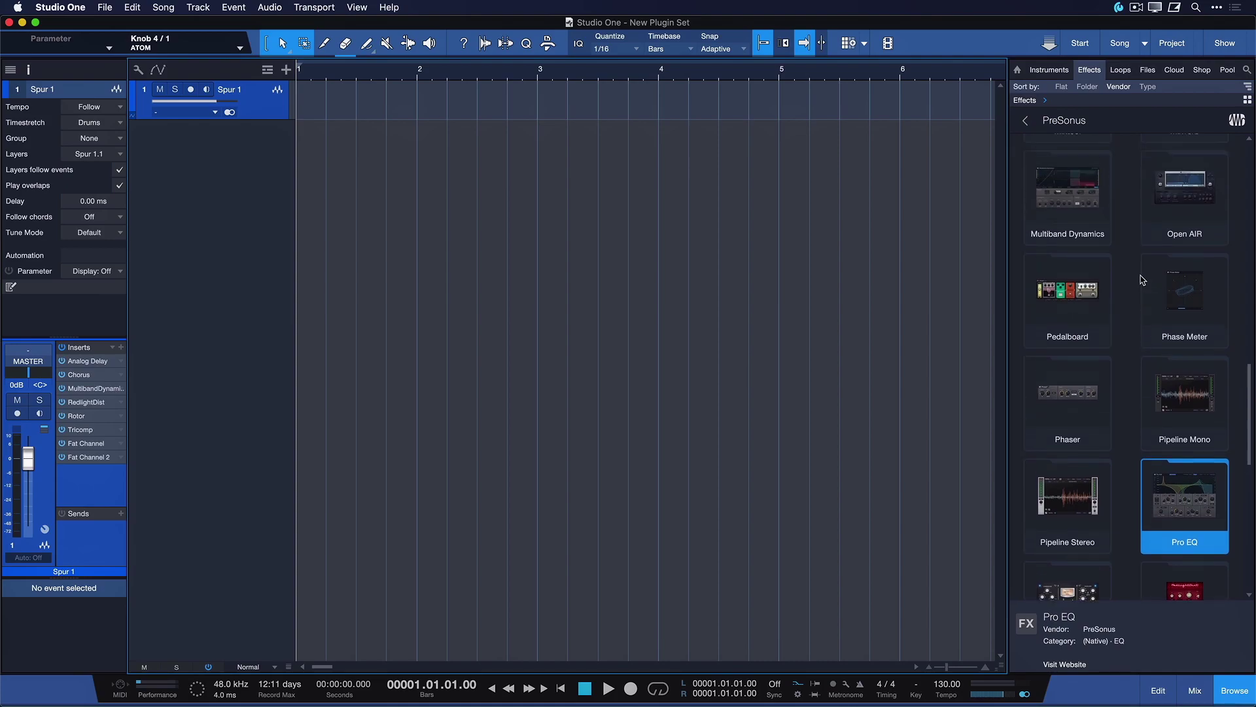
pyautogui.scroll(-2, 1139, 274)
pyautogui.moveTo(1144, 266); pyautogui.dragTo(740, 286)
pyautogui.moveTo(1047, 235); pyautogui.dragTo(865, 276)
pyautogui.moveTo(1083, 538); pyautogui.dragTo(954, 507)
pyautogui.scroll(-7, 1073, 486)
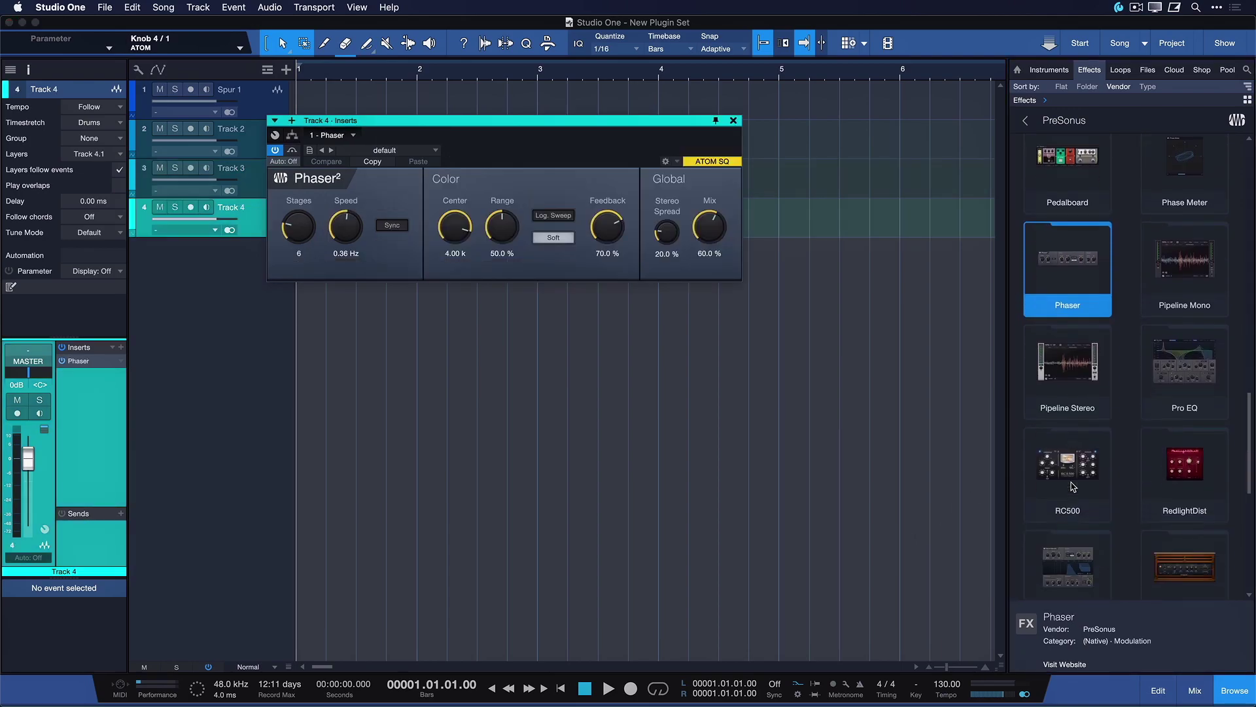
pyautogui.moveTo(1180, 389); pyautogui.dragTo(712, 447)
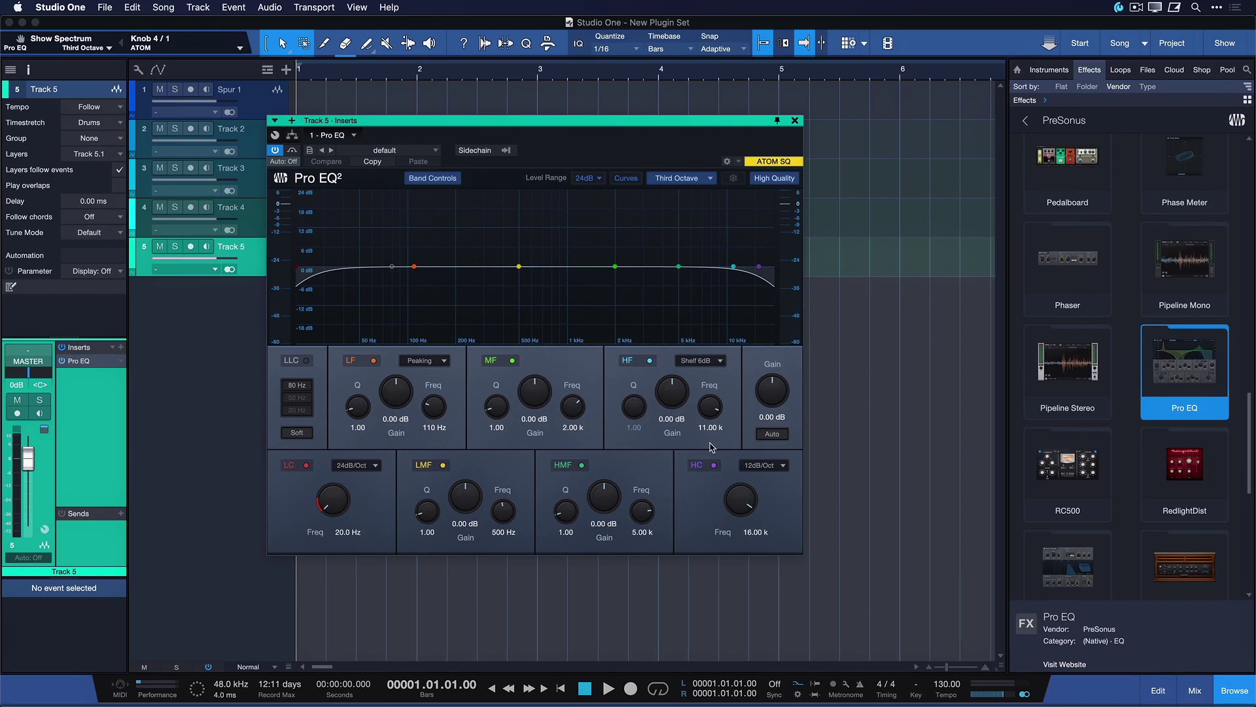
# Preview a background hue shift of 73 and the Light plug-in style in the appearance preferences without keeping them
pyautogui.click(40, 6)
pyautogui.click(71, 46)
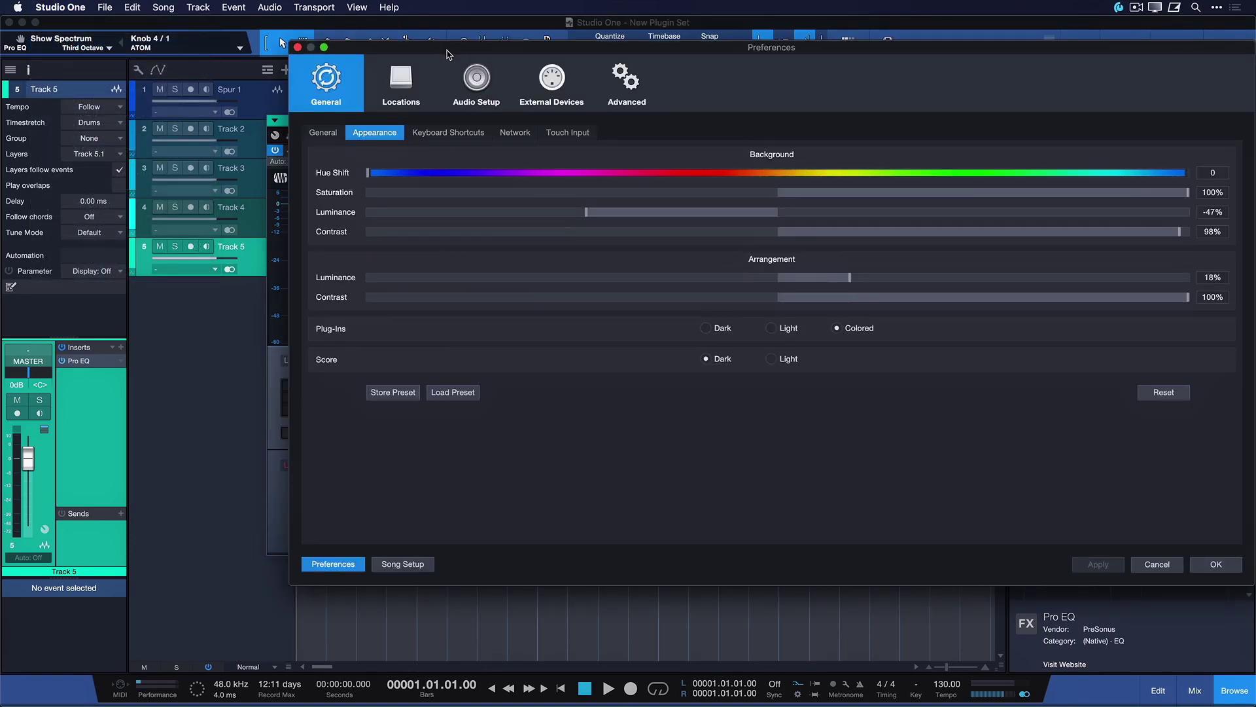
pyautogui.moveTo(294, 46); pyautogui.dragTo(844, 126)
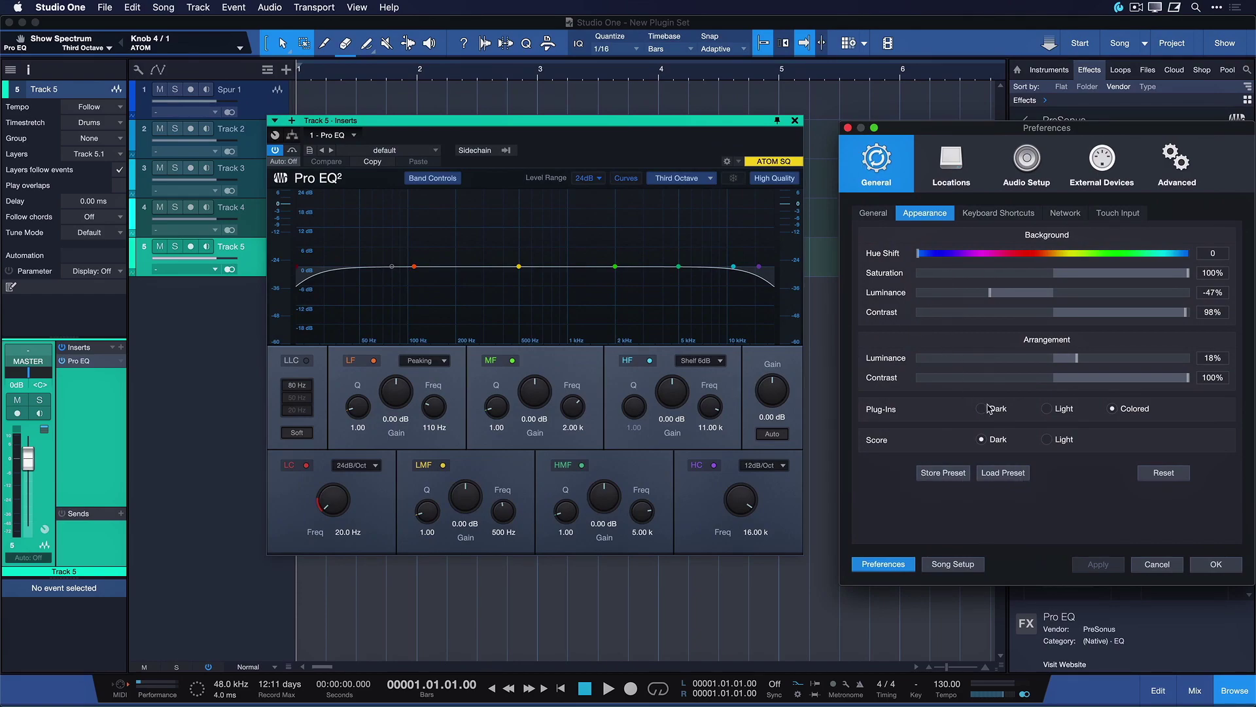
pyautogui.moveTo(922, 254); pyautogui.dragTo(966, 258)
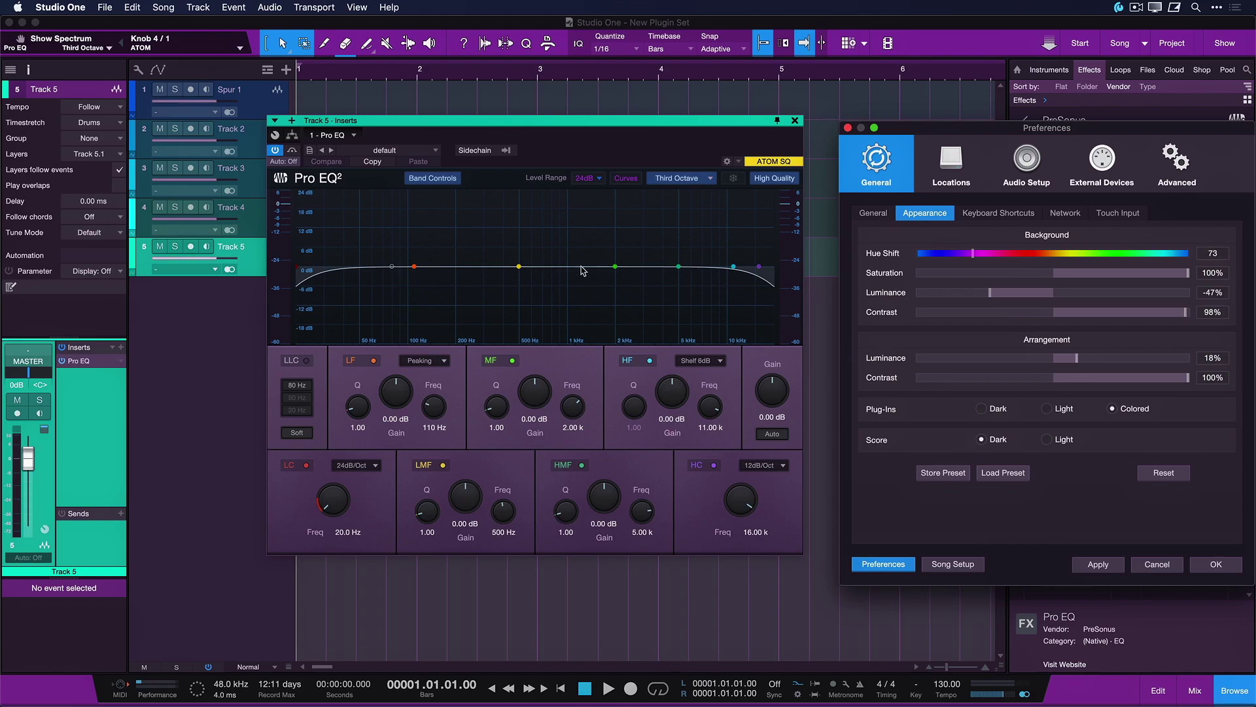
pyautogui.click(1047, 408)
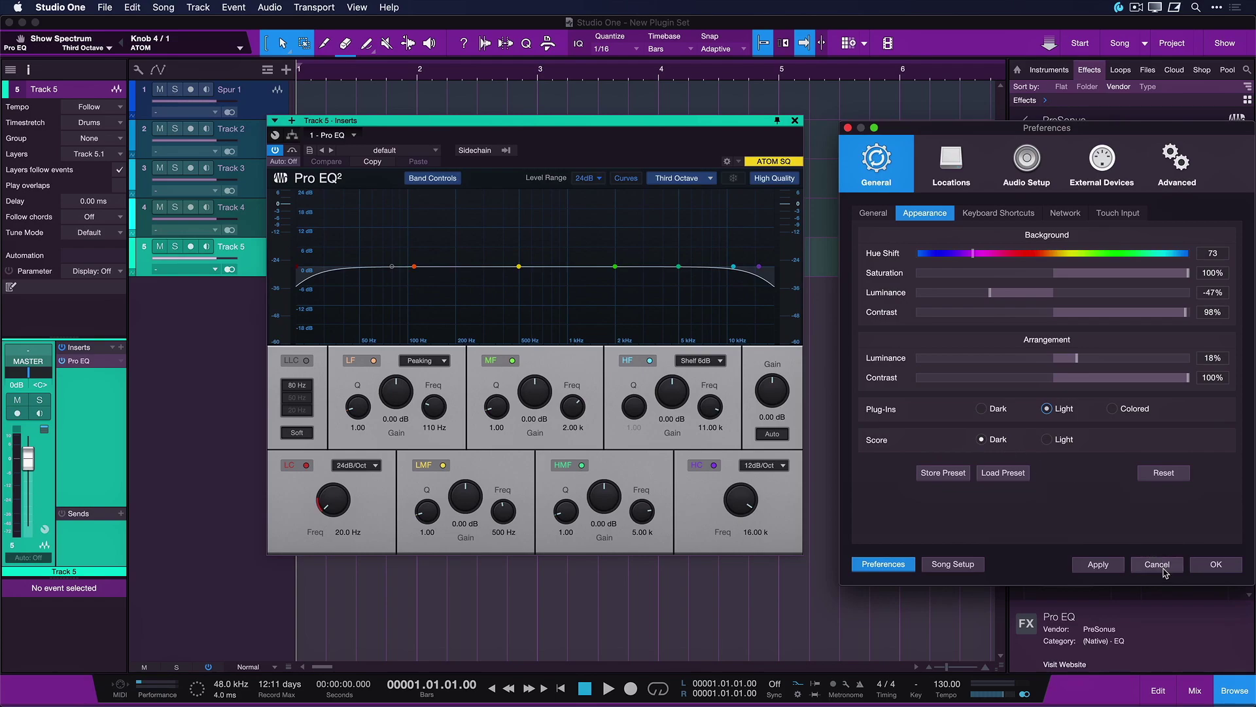
pyautogui.click(1158, 565)
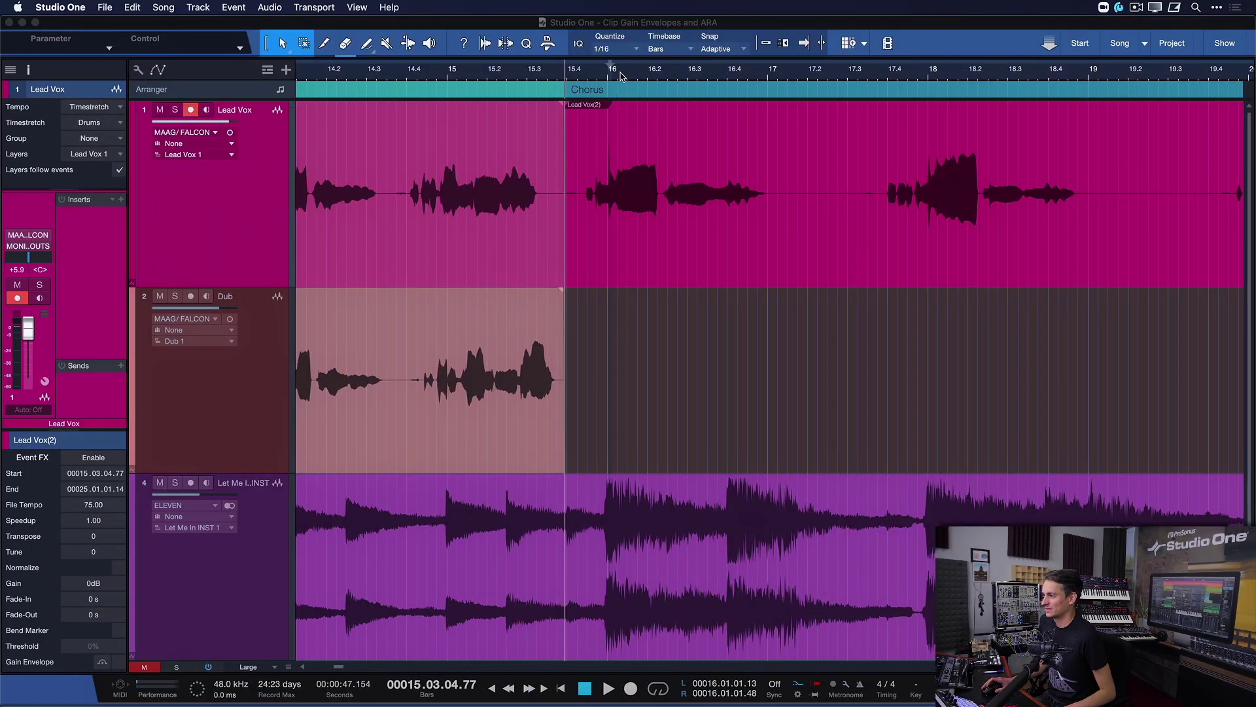
# Focus on the spike just after bar 16 in the Lead Vox event and solo its track
pyautogui.scroll(5, 604, 73)
pyautogui.click(642, 205)
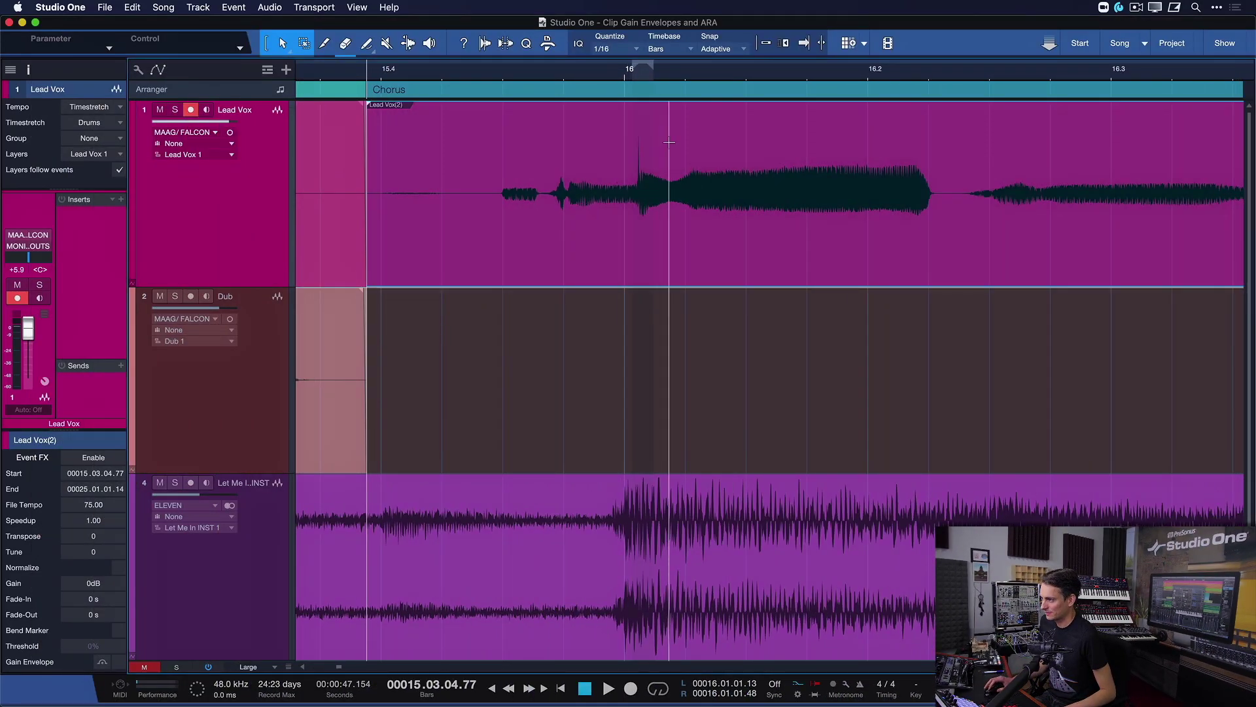
pyautogui.scroll(4, 632, 70)
pyautogui.scroll(4, 632, 70)
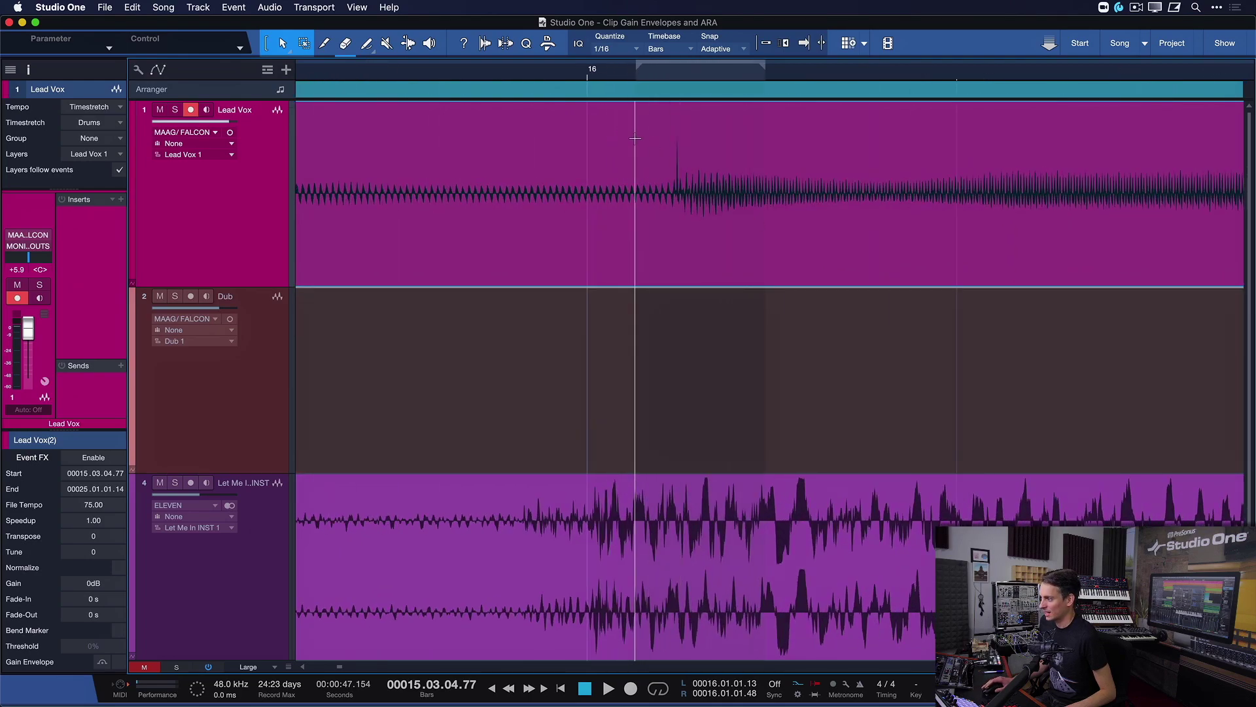
pyautogui.press('s')
# Audition the soloed Lead Vox event around the spike and place the playhead at 16.01.01.18, just before it
pyautogui.press('space')
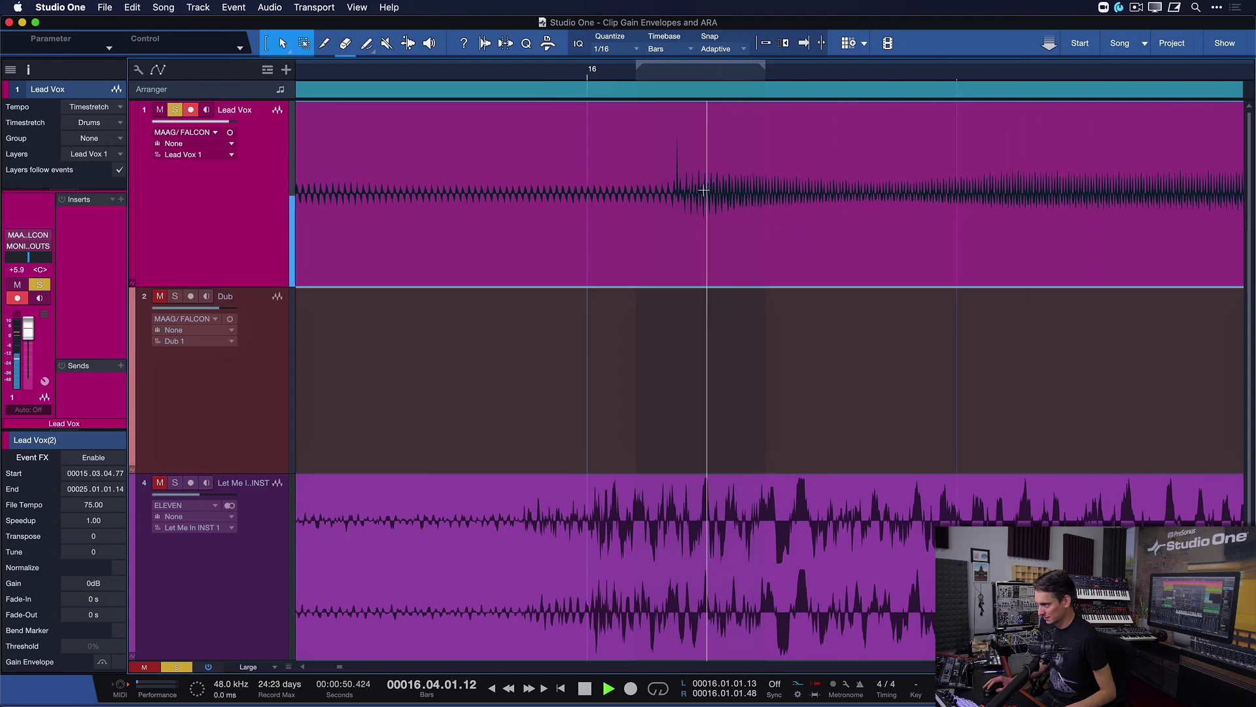
pyautogui.press('space')
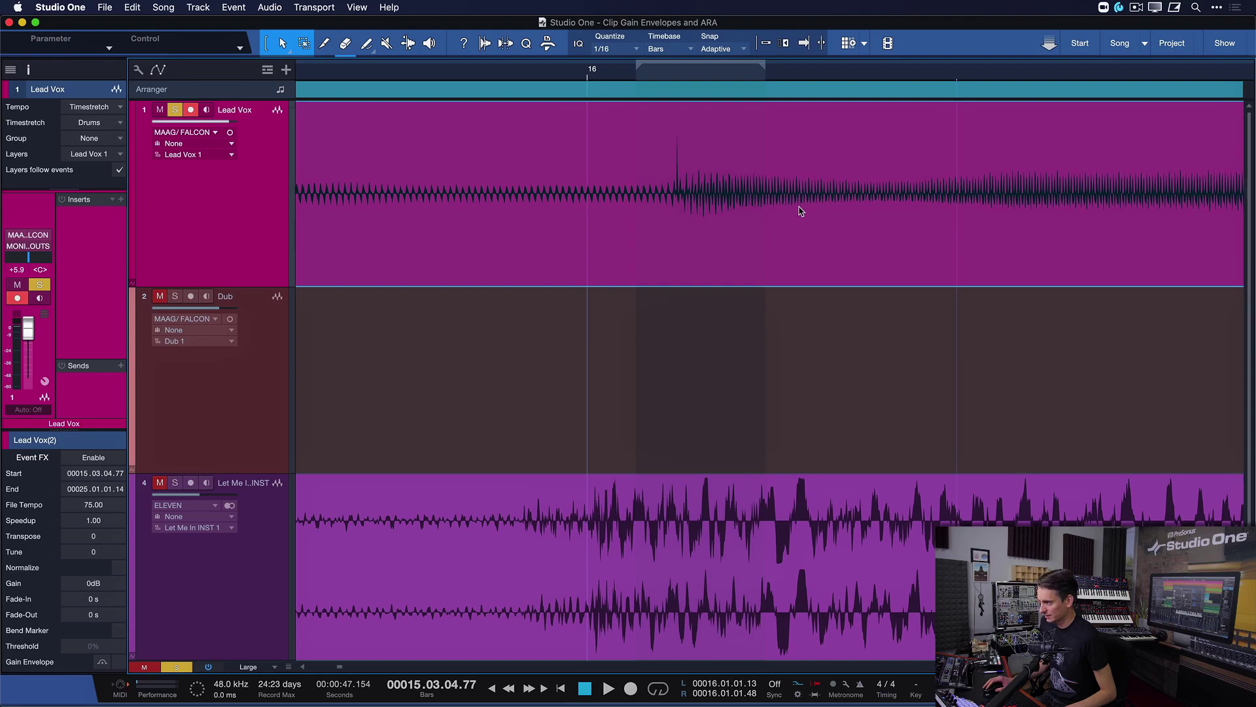
pyautogui.press('space')
pyautogui.press('space')
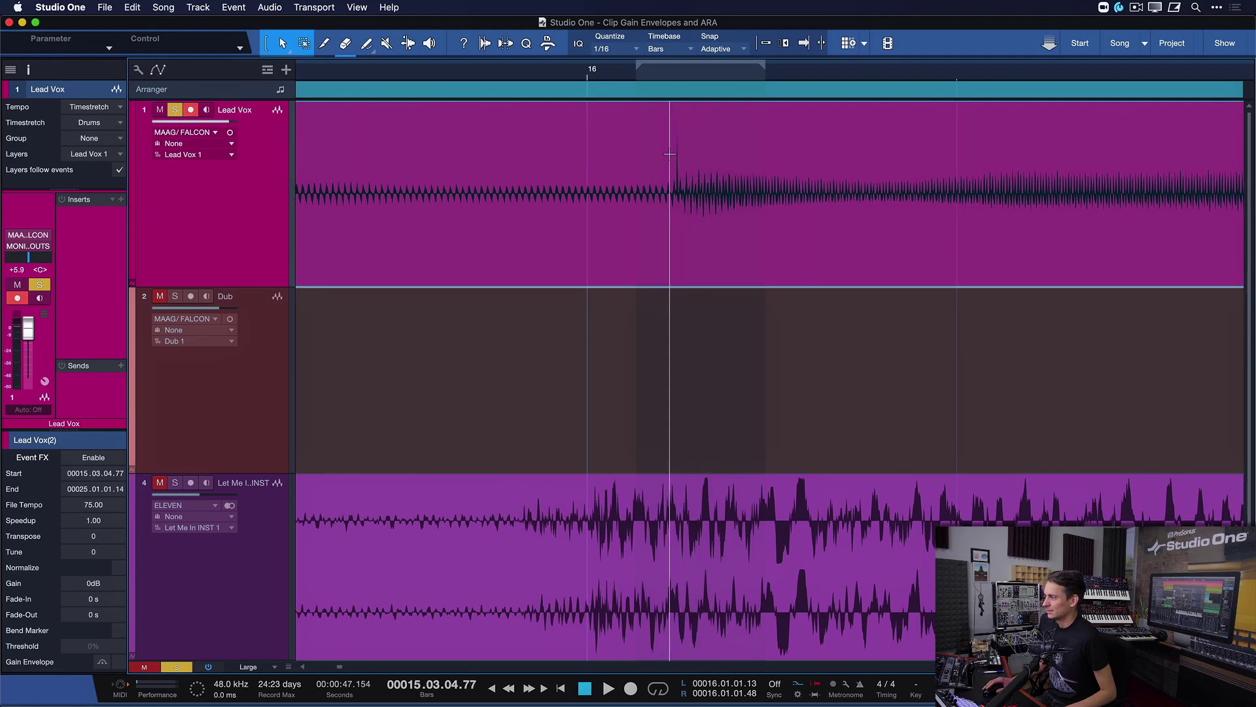
pyautogui.press('w')
pyautogui.click(713, 75)
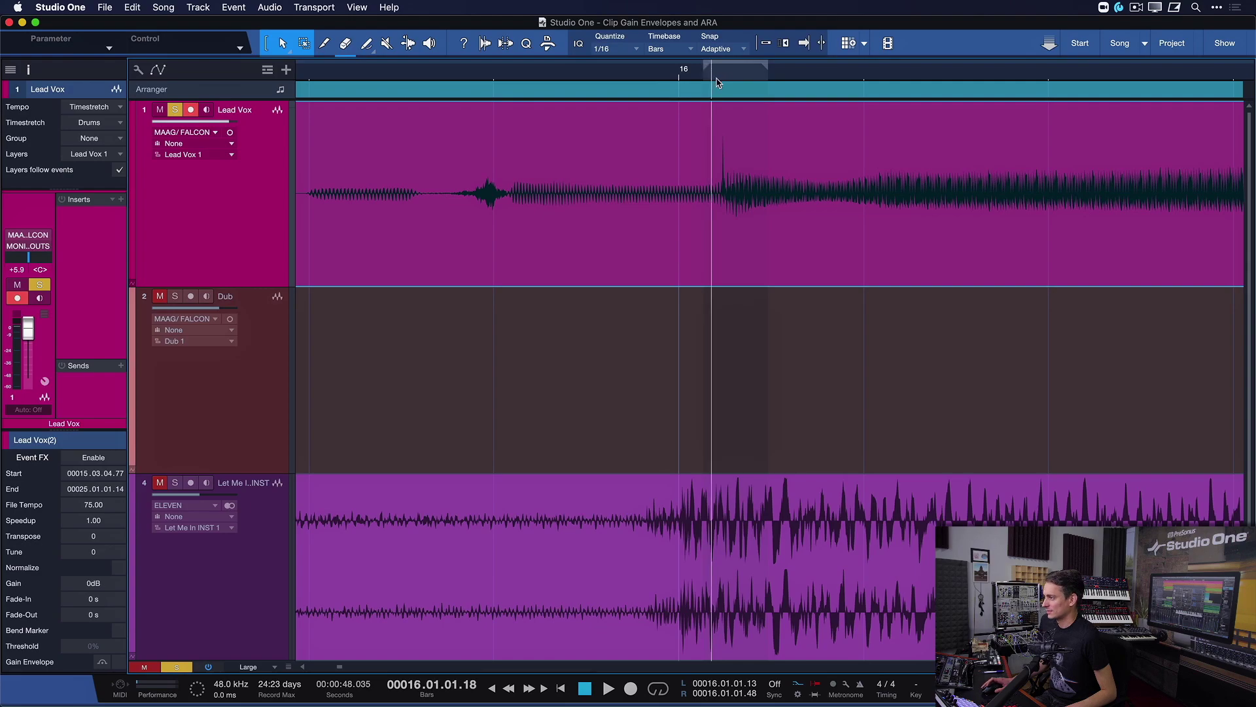
# Enable the gain envelope on the Lead Vox event and pull it down steeply at the spike just after bar 16
pyautogui.rightClick(727, 241)
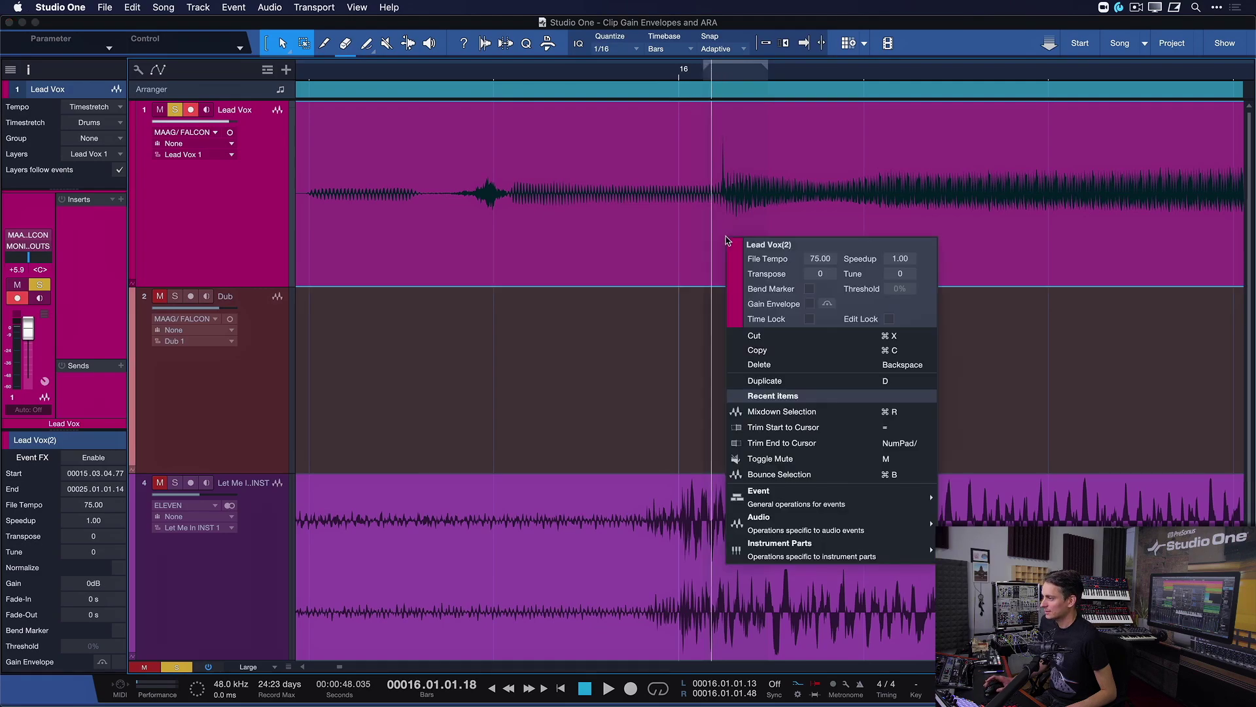
pyautogui.click(831, 306)
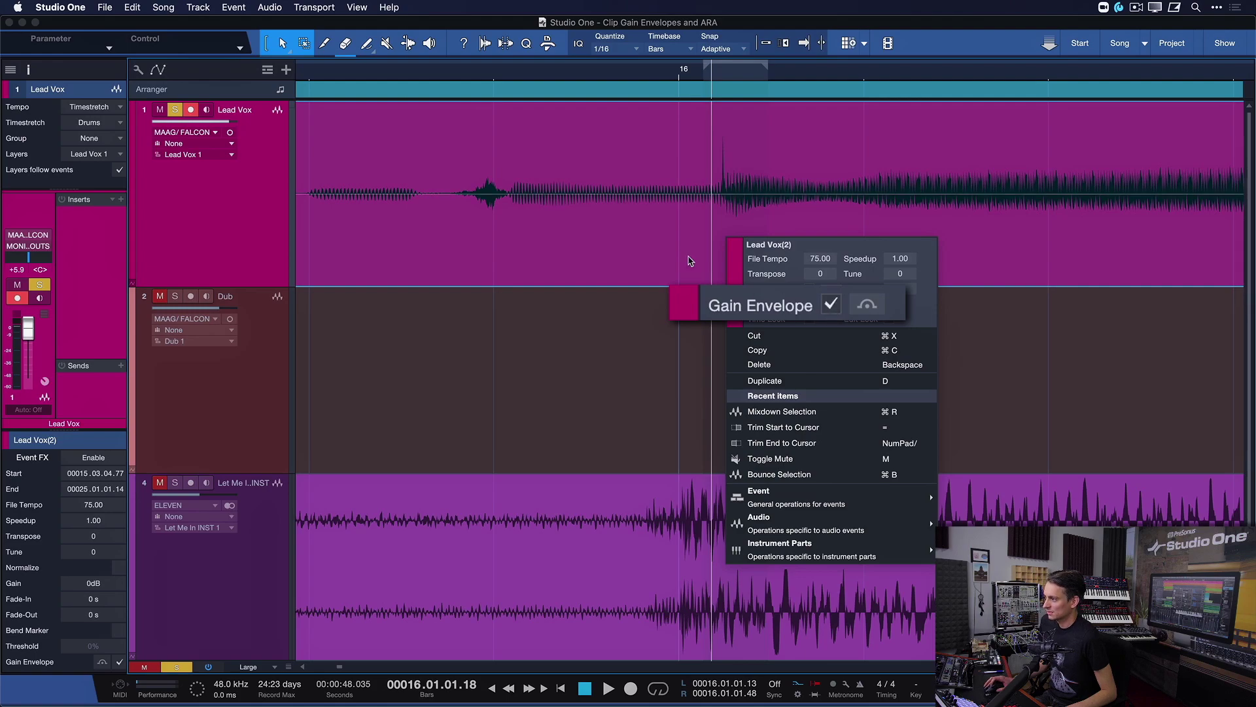
pyautogui.click(780, 193)
pyautogui.press('e')
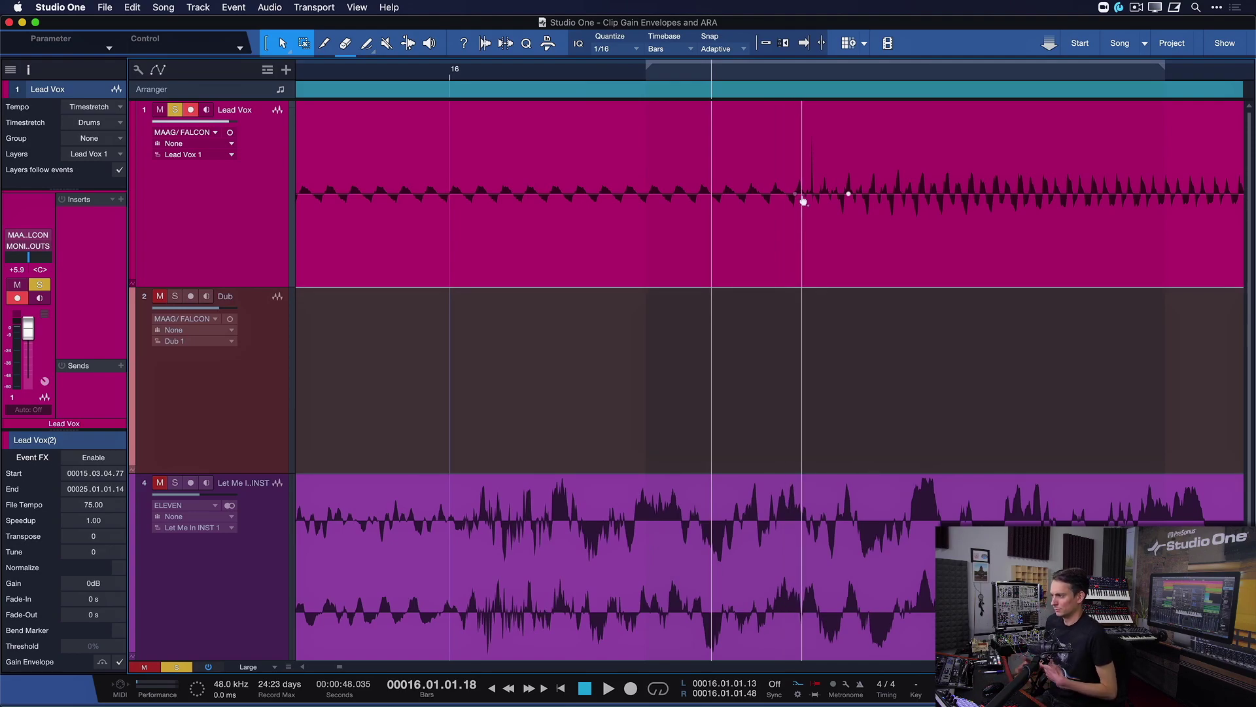
pyautogui.moveTo(820, 199); pyautogui.dragTo(811, 282)
# Audition the Lead Vox event across the envelope dip just after bar 16
pyautogui.press('e')
pyautogui.press('w')
pyautogui.press('w')
pyautogui.press('w')
pyautogui.press('w')
pyautogui.press('w')
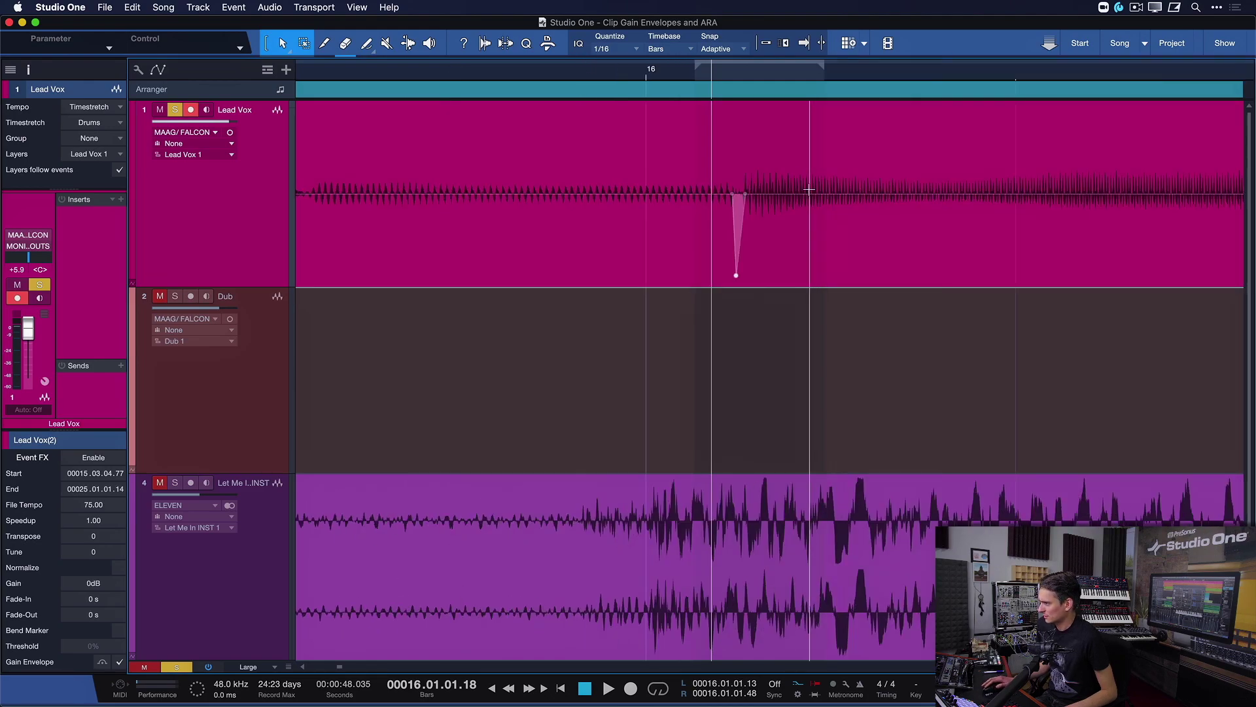
pyautogui.press('space')
pyautogui.press('w')
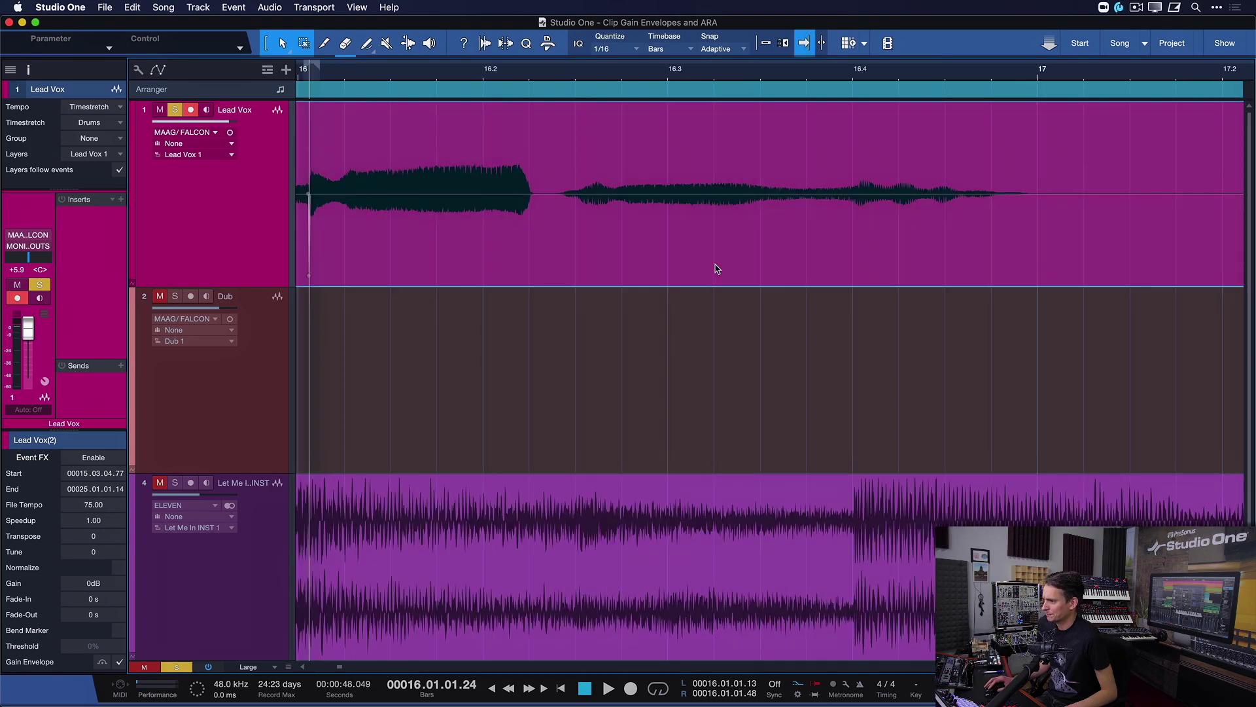
pyautogui.press('space')
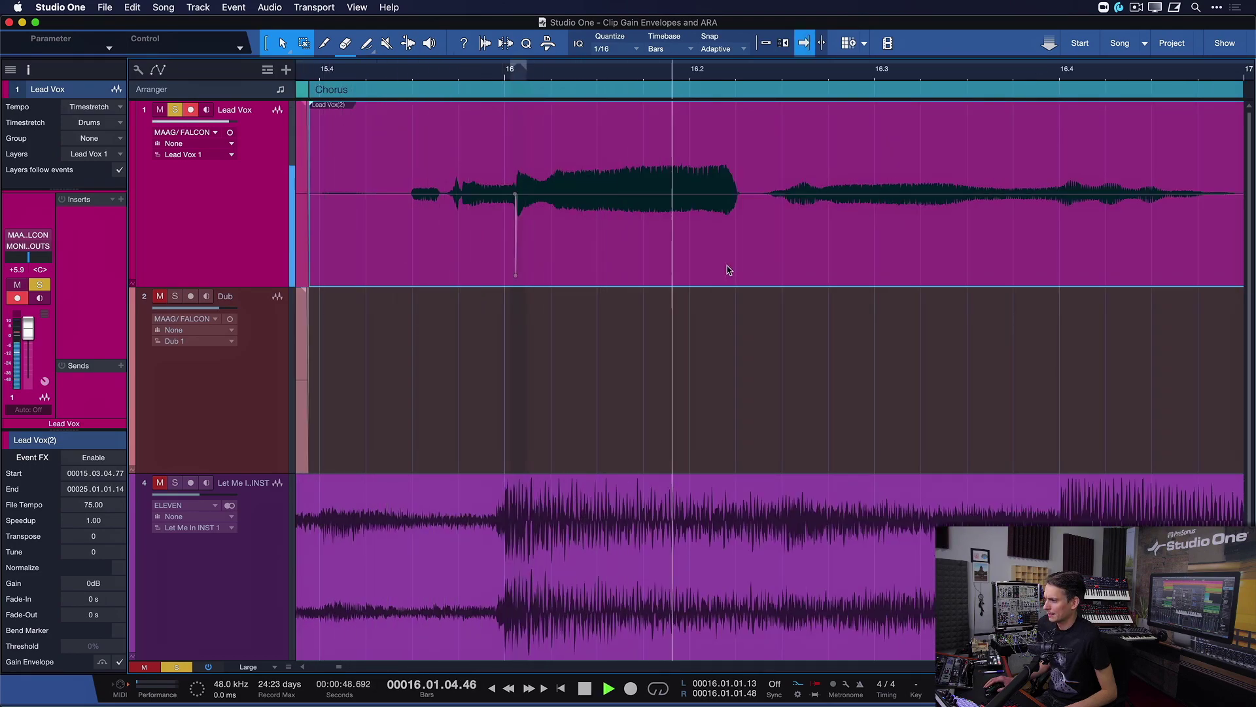
pyautogui.press('space')
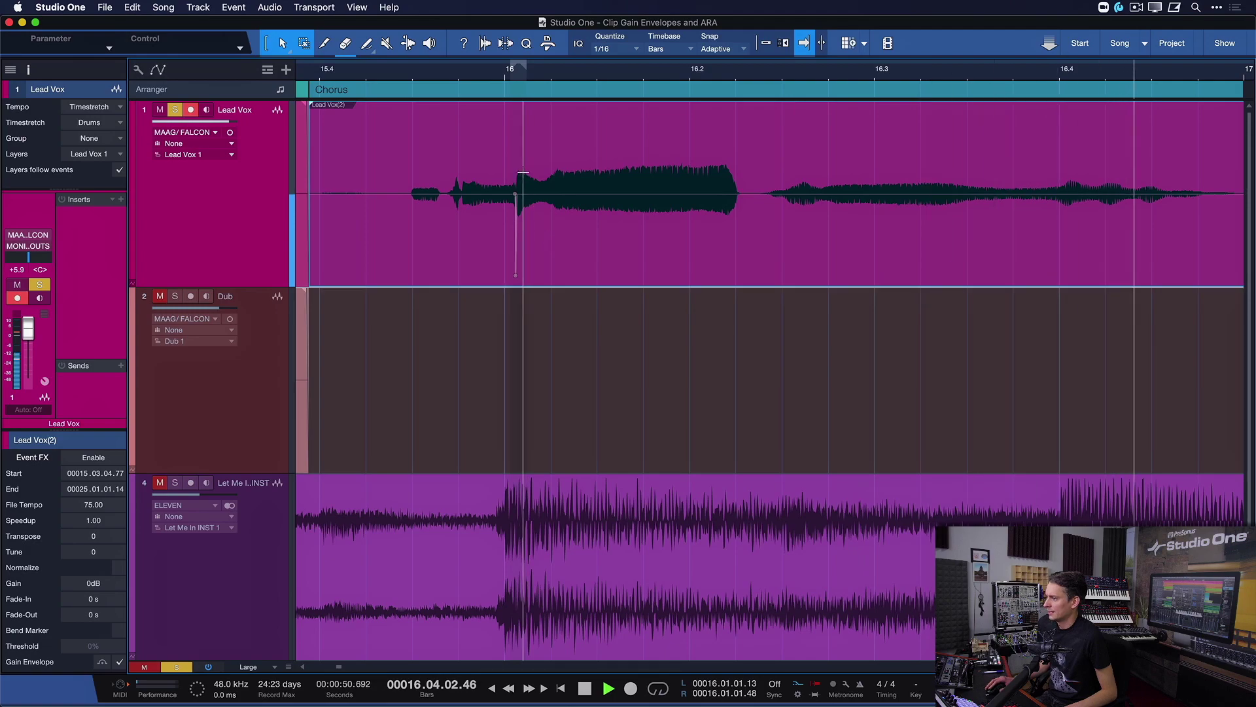
# Lower the bottom point of the gain envelope dip slightly further at the spike
pyautogui.press('e')
pyautogui.press('e')
pyautogui.press('e')
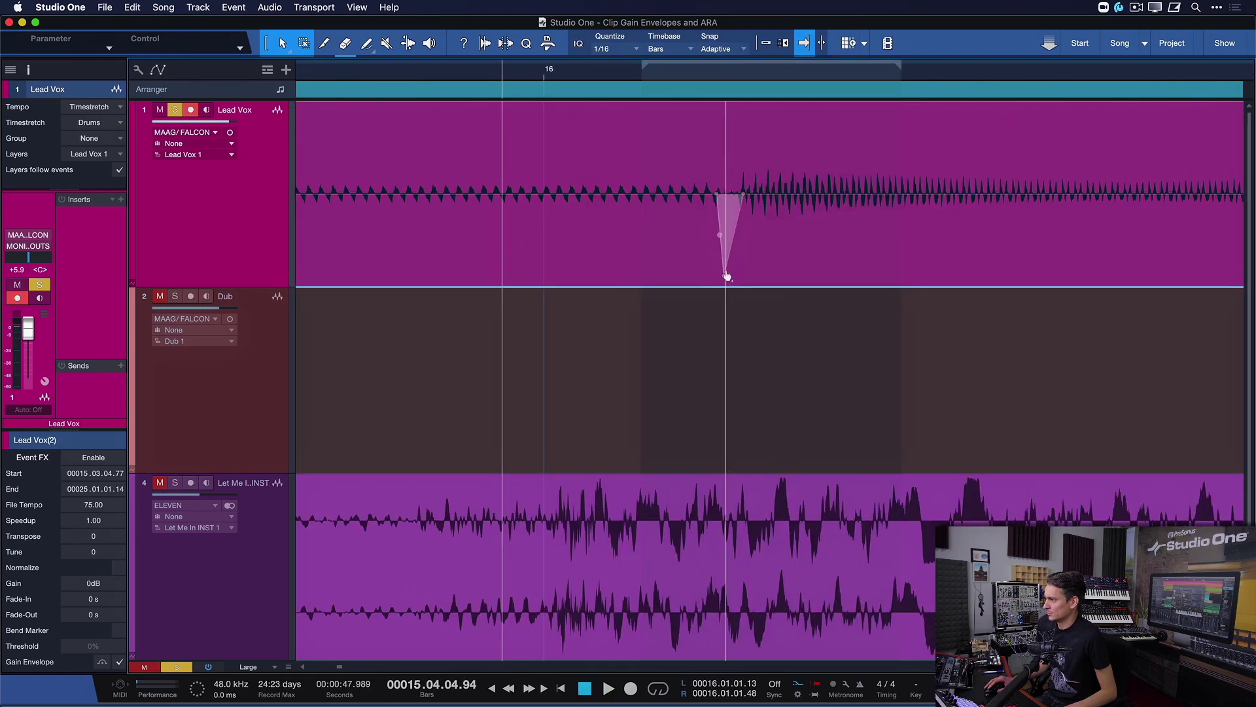
pyautogui.moveTo(725, 279); pyautogui.dragTo(725, 282)
# Replay the Lead Vox phrase from just before bar 16 to check the deeper gain dip
pyautogui.press('space')
pyautogui.press('w')
pyautogui.press('w')
pyautogui.press('w')
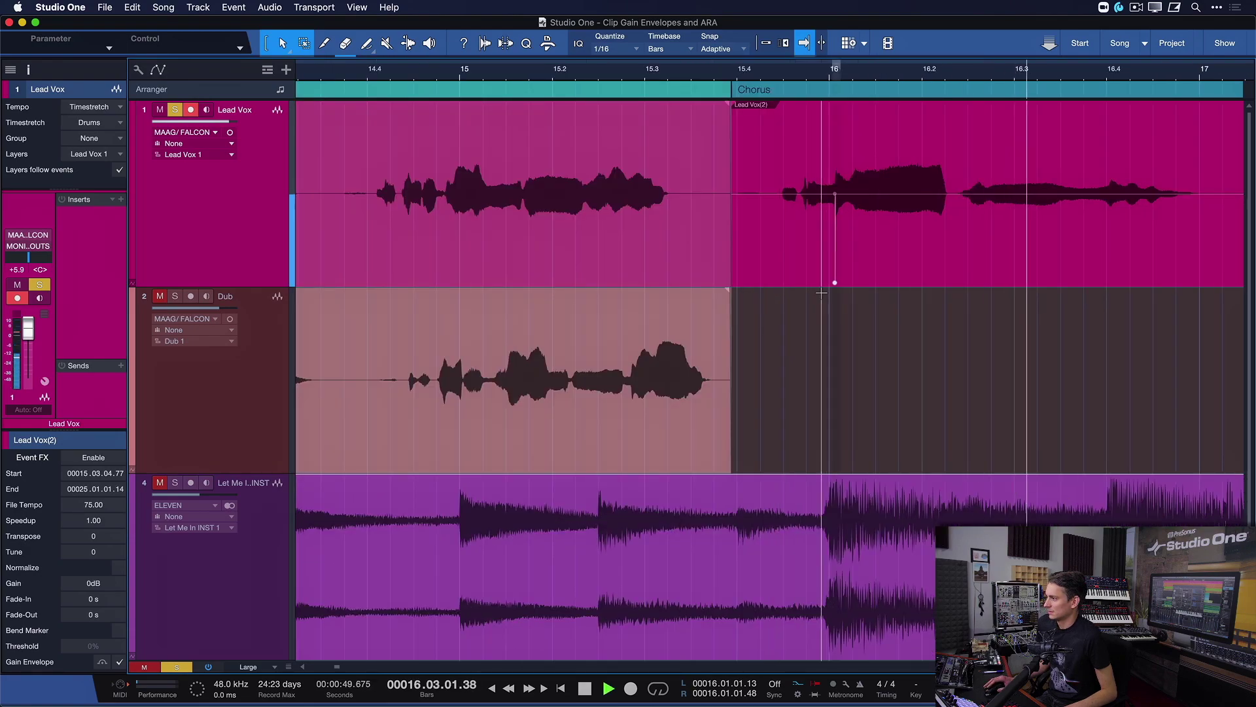
pyautogui.click(812, 280)
pyautogui.press('space')
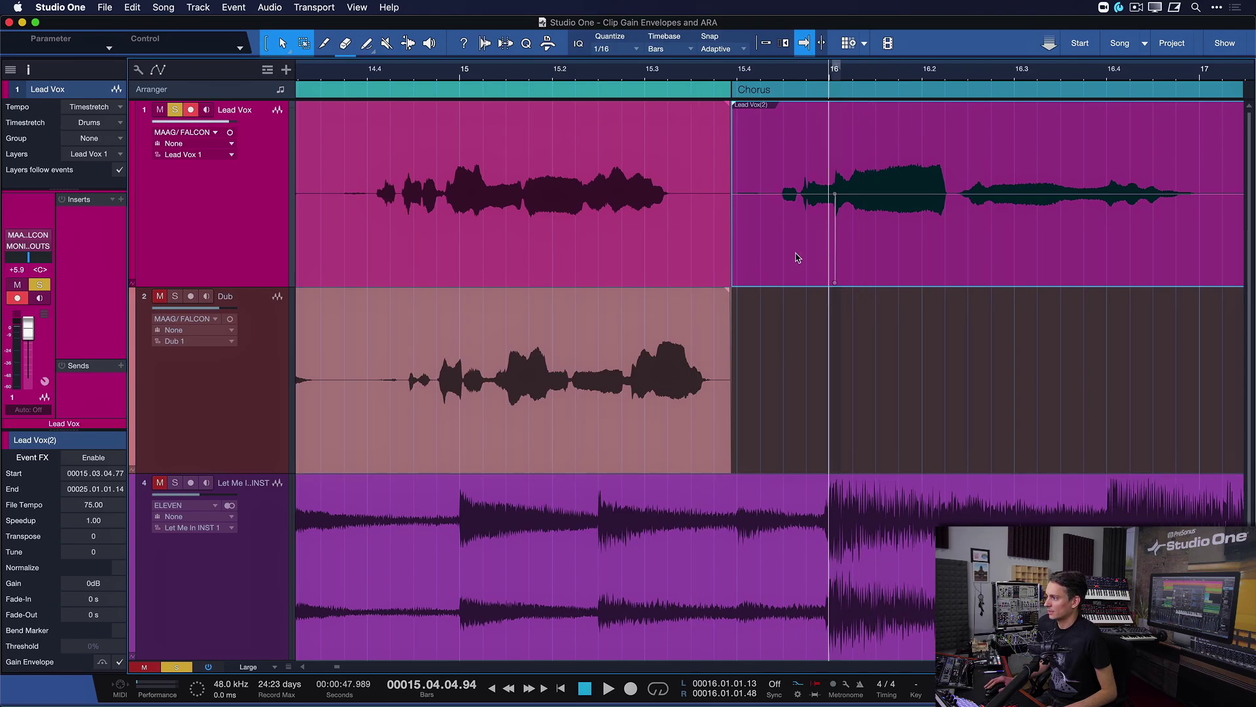
# Look through the rest of the Lead Vox track and examine the vocal phrase around bar 40
pyautogui.hscroll(15, 797, 258)
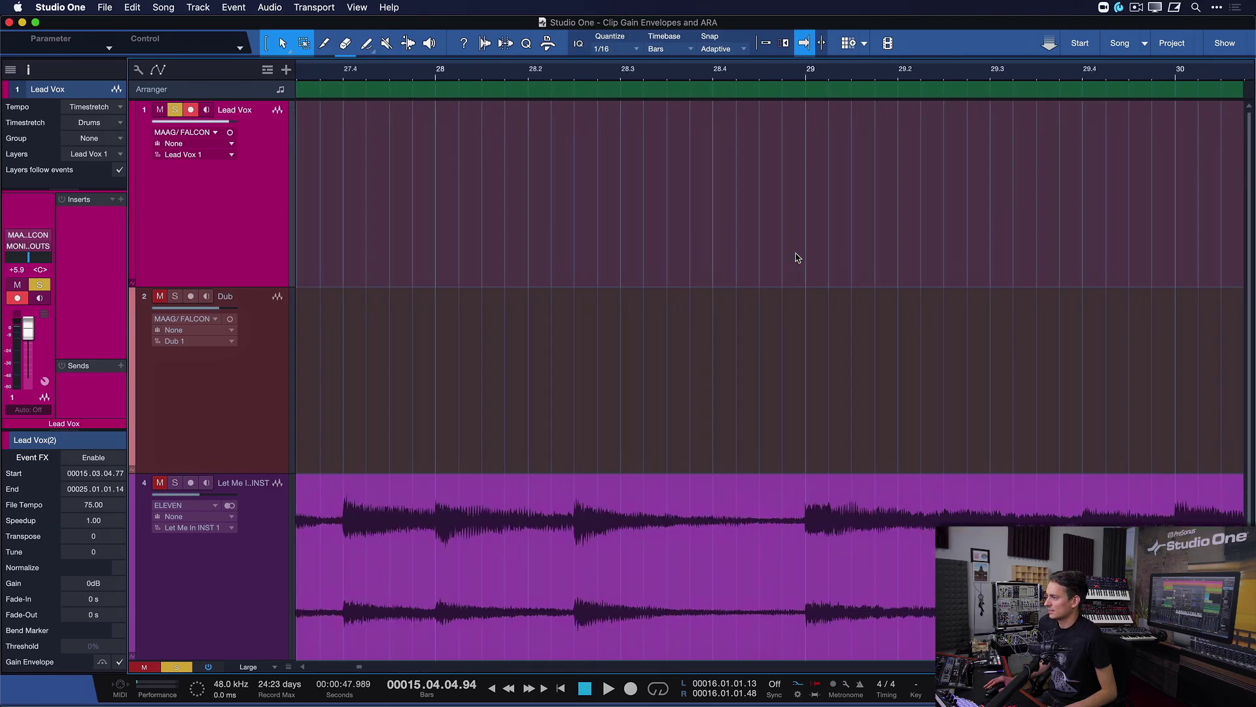
pyautogui.hscroll(12, 797, 257)
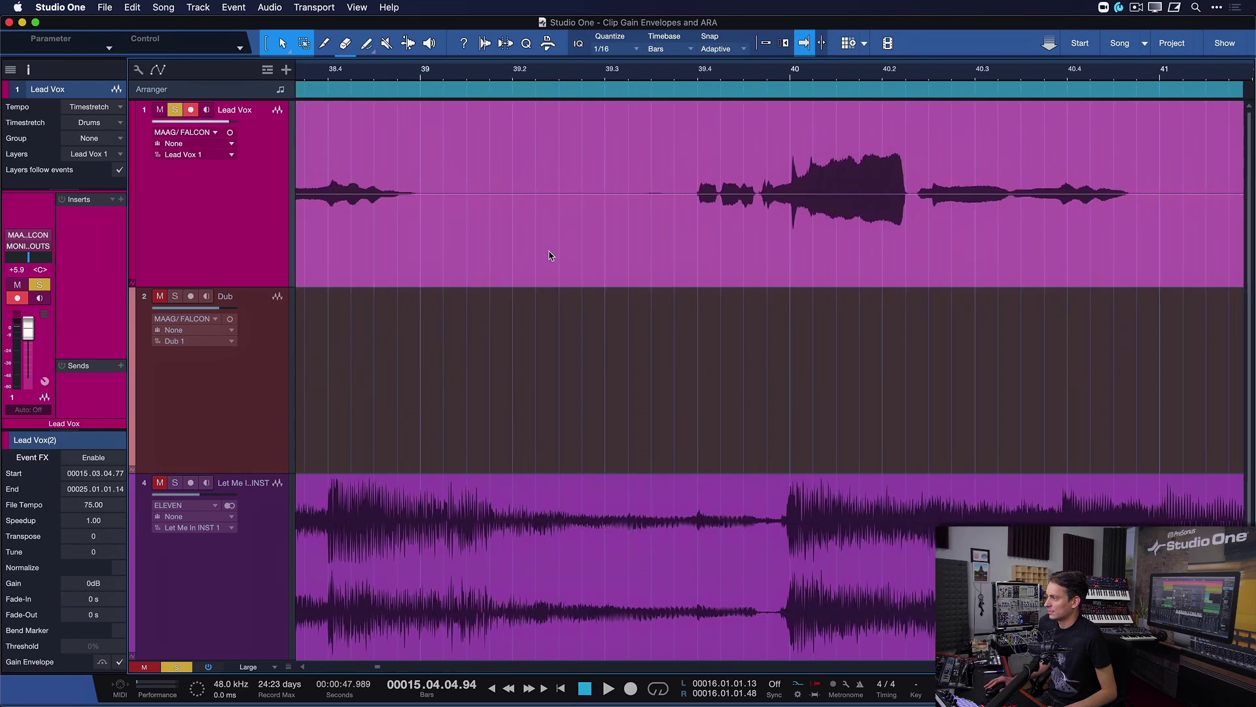
pyautogui.hscroll(-1, 548, 256)
pyautogui.click(697, 243)
pyautogui.click(415, 78)
pyautogui.press('e')
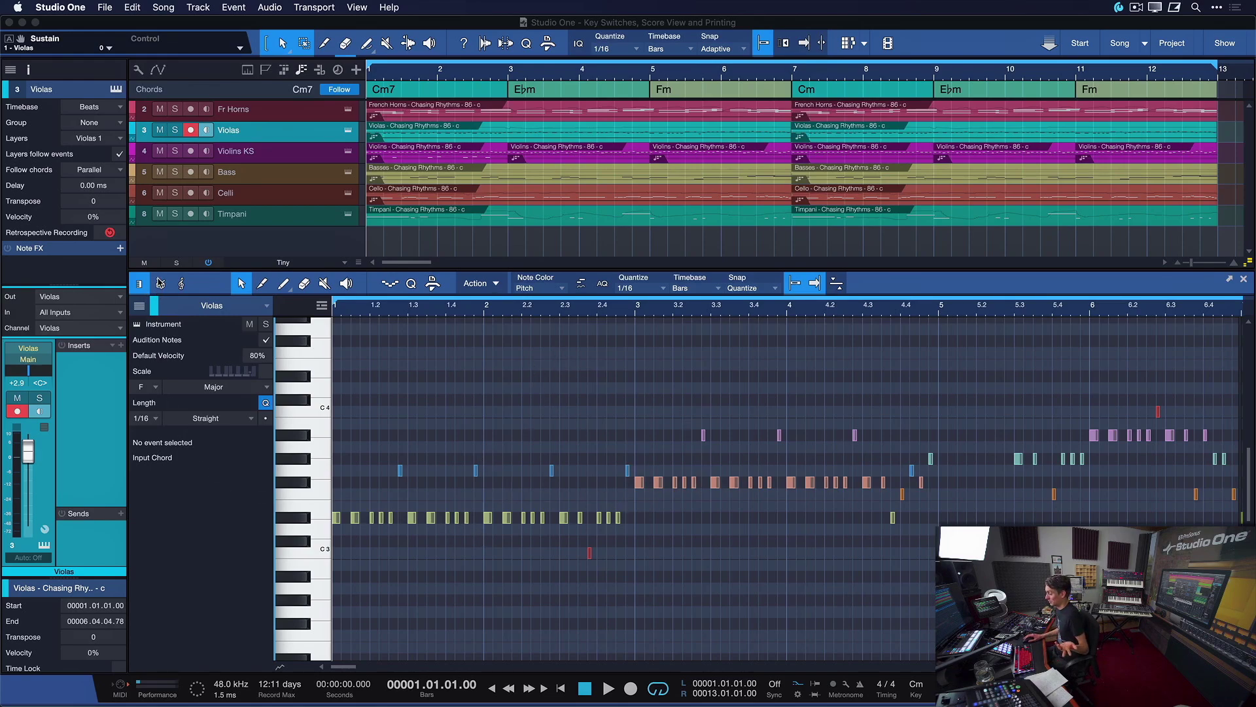
# Show the Violas part in the drum view and switch its editor to the score view
pyautogui.click(160, 282)
pyautogui.scroll(-6, 503, 505)
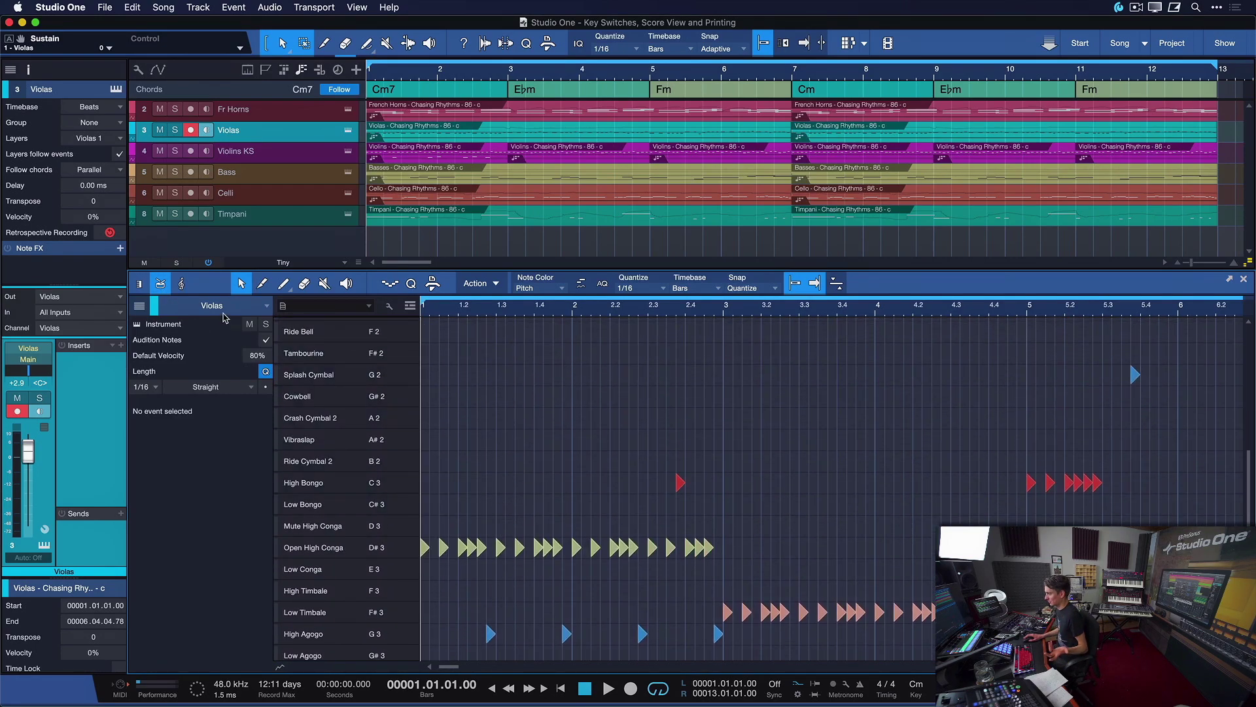
pyautogui.click(178, 284)
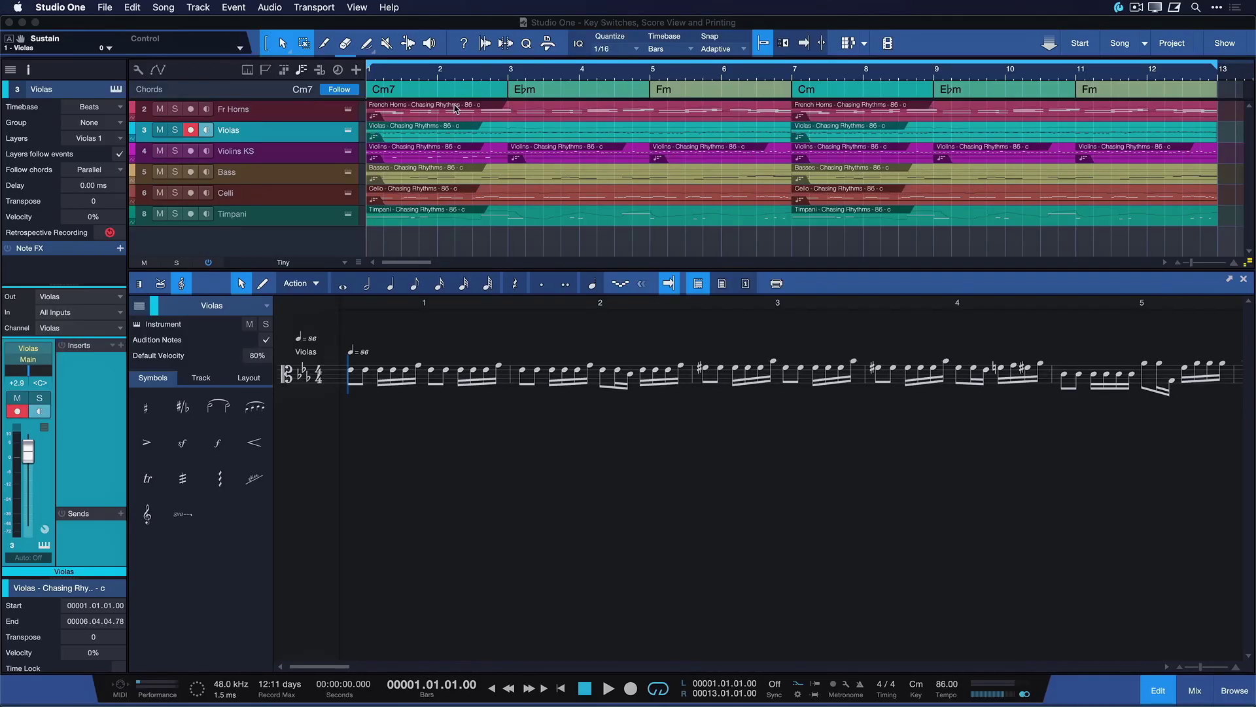
# Add the first French Horns, Violins, Bass, Celli and Timpani parts to the selection so the score includes them with the Violas
pyautogui.keyDown('shift'); pyautogui.click(456, 108); pyautogui.keyUp('shift')
pyautogui.keyDown('shift'); pyautogui.click(460, 139); pyautogui.keyUp('shift')
pyautogui.keyDown('shift'); pyautogui.click(460, 155); pyautogui.keyUp('shift')
pyautogui.keyDown('shift'); pyautogui.click(459, 174); pyautogui.keyUp('shift')
pyautogui.keyDown('shift'); pyautogui.click(456, 199); pyautogui.keyUp('shift')
pyautogui.keyDown('shift'); pyautogui.click(457, 221); pyautogui.keyUp('shift')
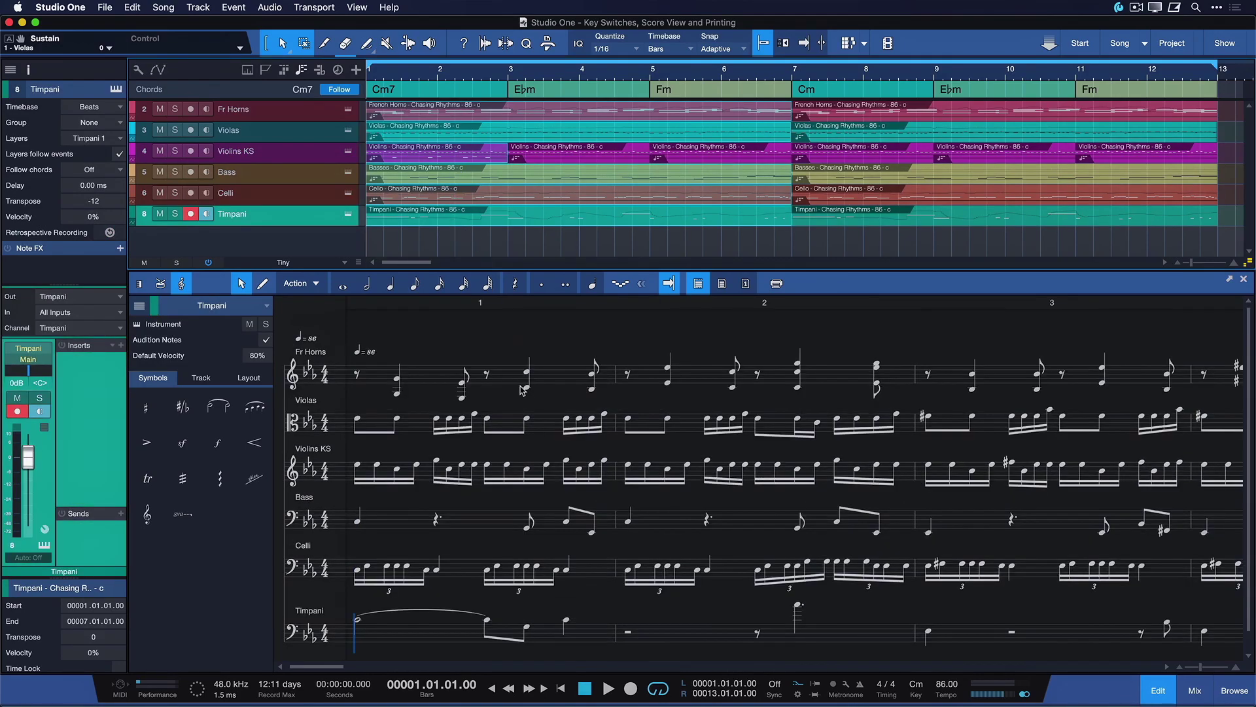
pyautogui.scroll(-1, 520, 393)
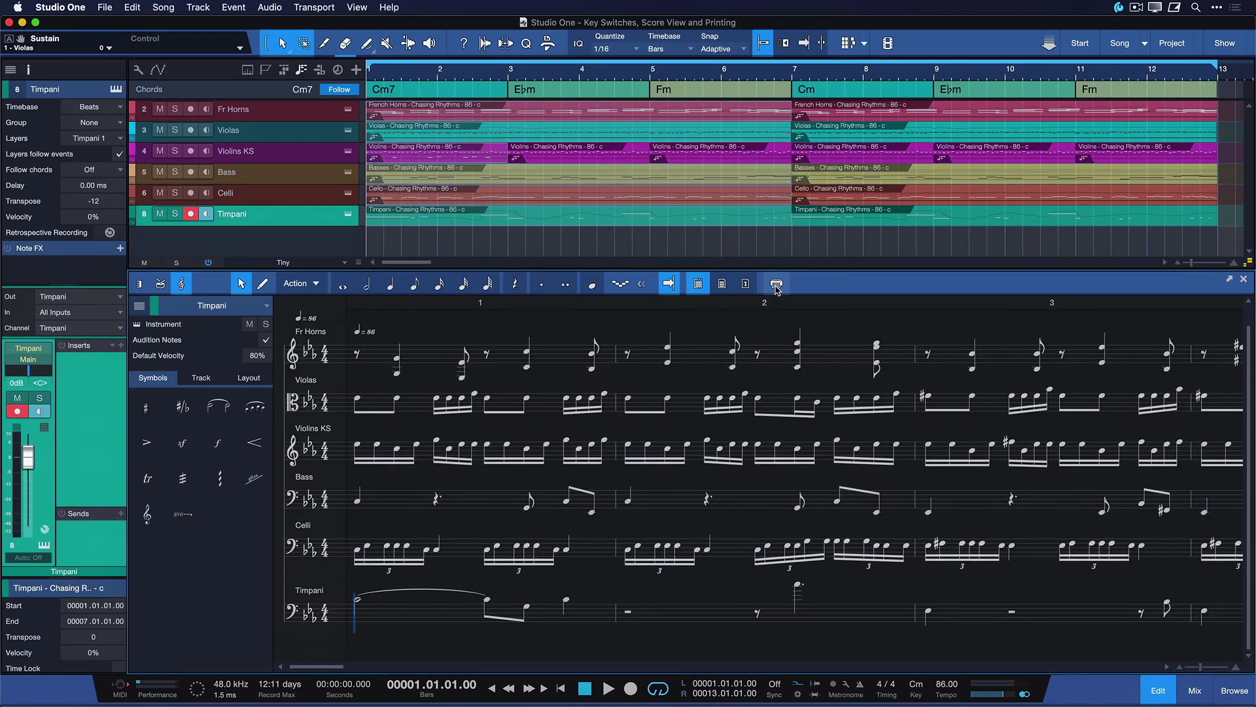
# Display the six-instrument score in page view and call up its print function
pyautogui.click(721, 283)
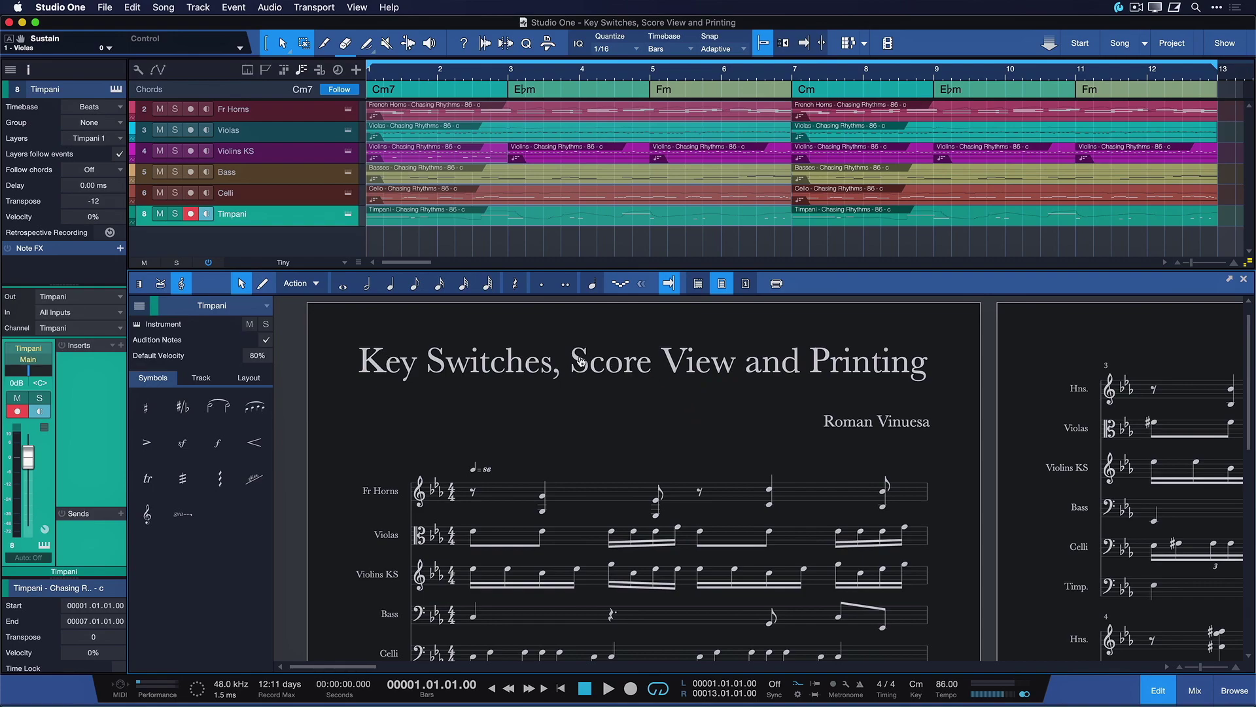
pyautogui.click(777, 285)
pyautogui.click(609, 157)
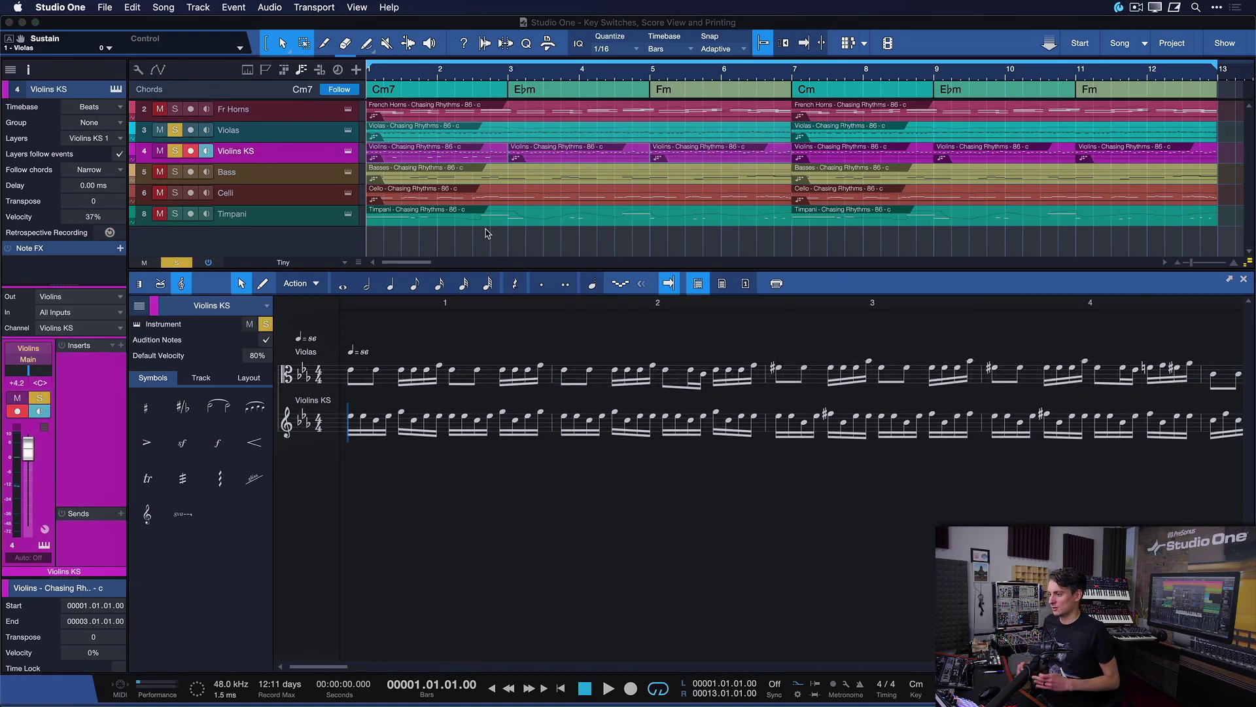
# Detach the score editor, place it over the arrangement, and reshape it into a wide, short window showing four bars
pyautogui.click(1228, 280)
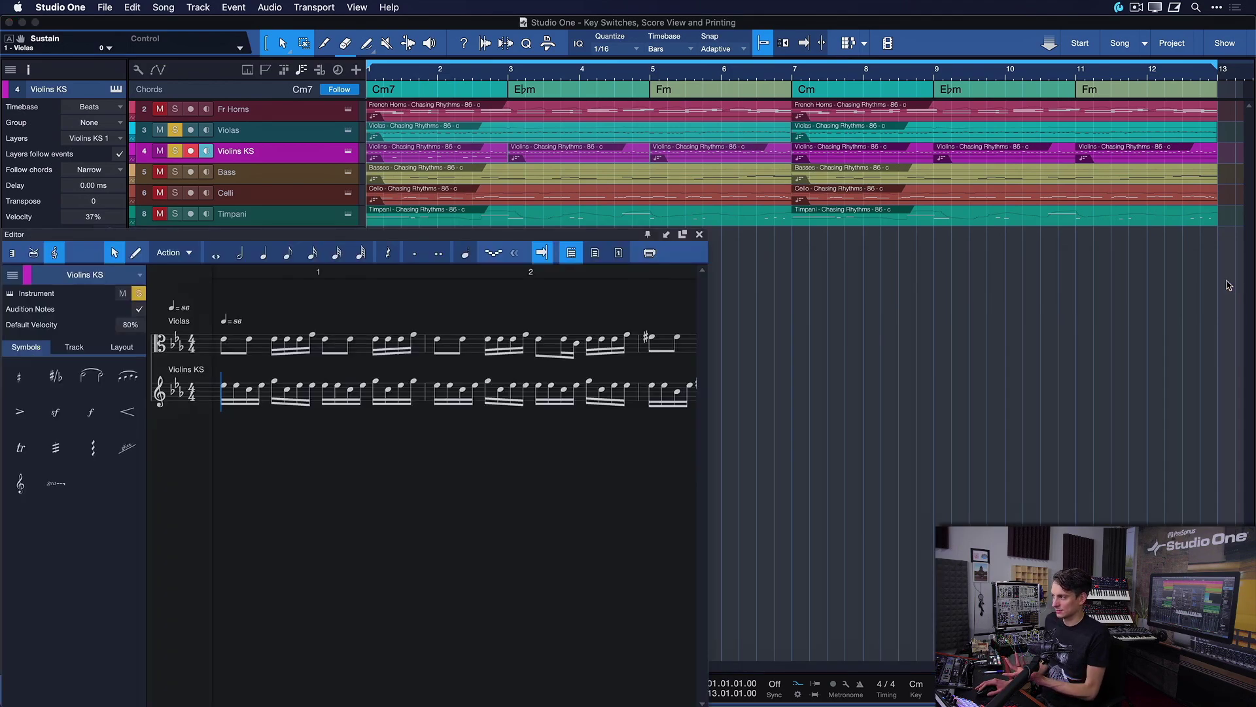
pyautogui.moveTo(643, 237); pyautogui.dragTo(766, 66)
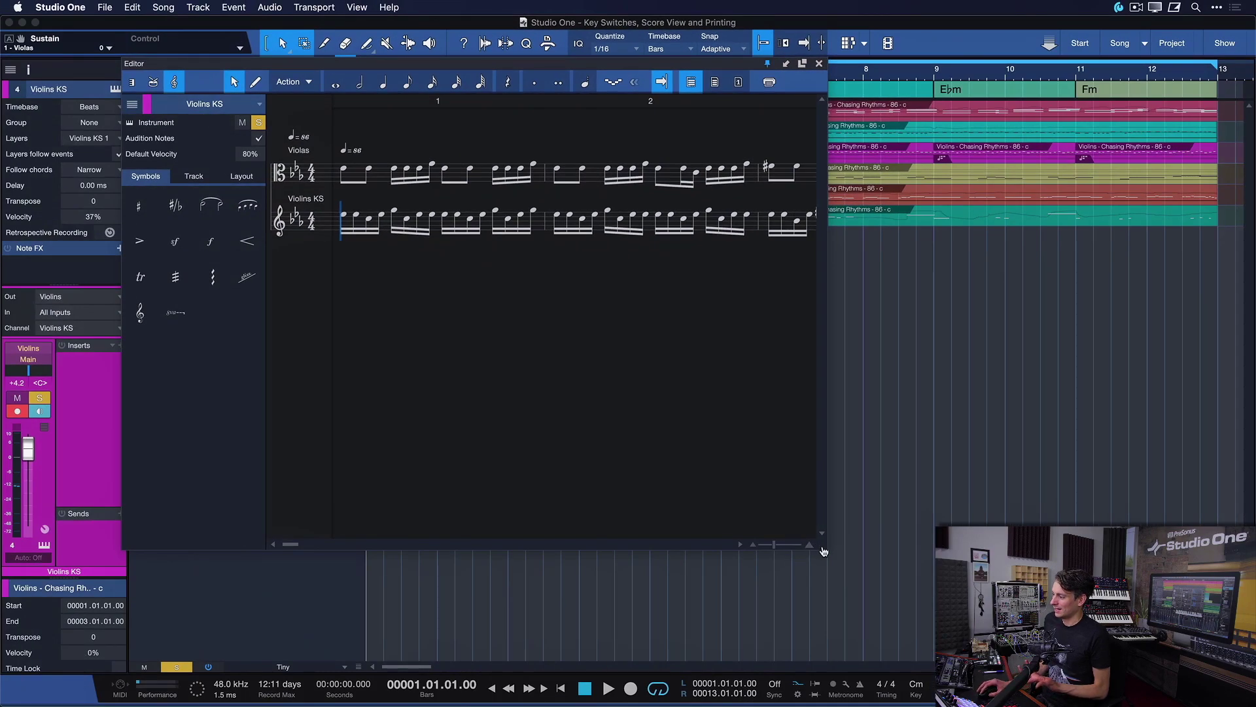
pyautogui.moveTo(824, 552); pyautogui.dragTo(1203, 305)
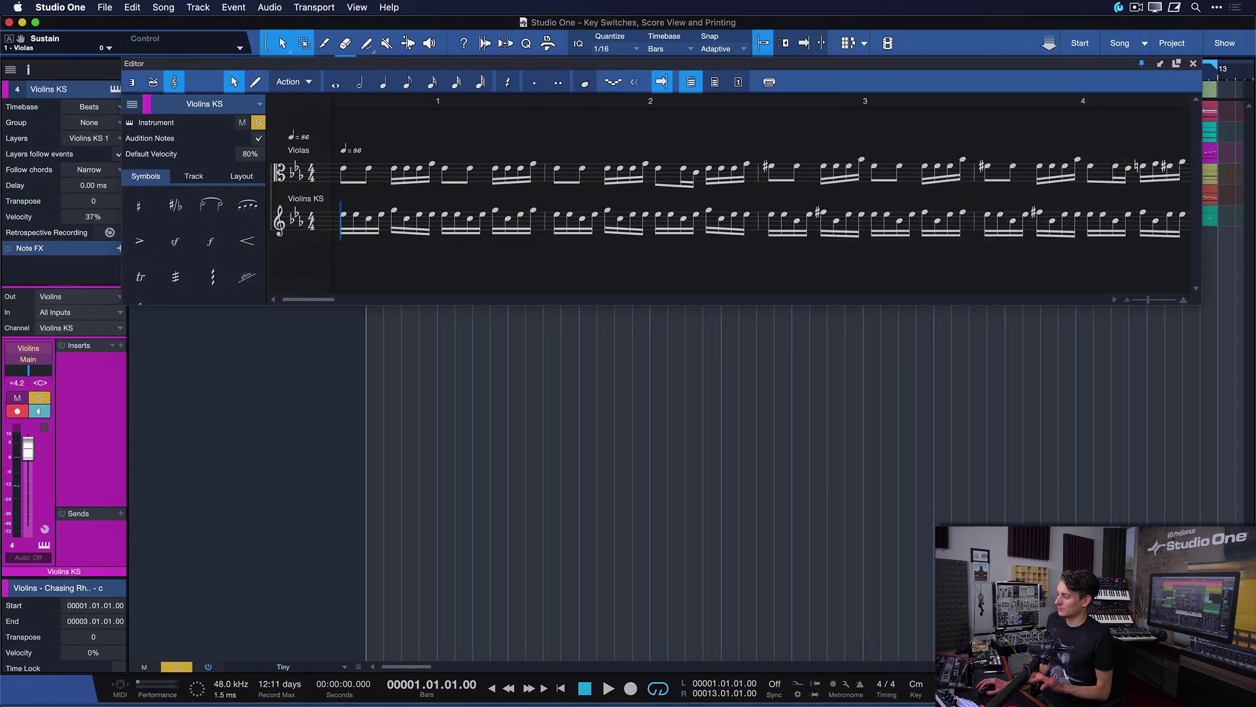
# Open a second editor in piano view, size it to fit below the detached score, and play the song through both
pyautogui.press('F2')
pyautogui.moveTo(672, 409); pyautogui.dragTo(671, 320)
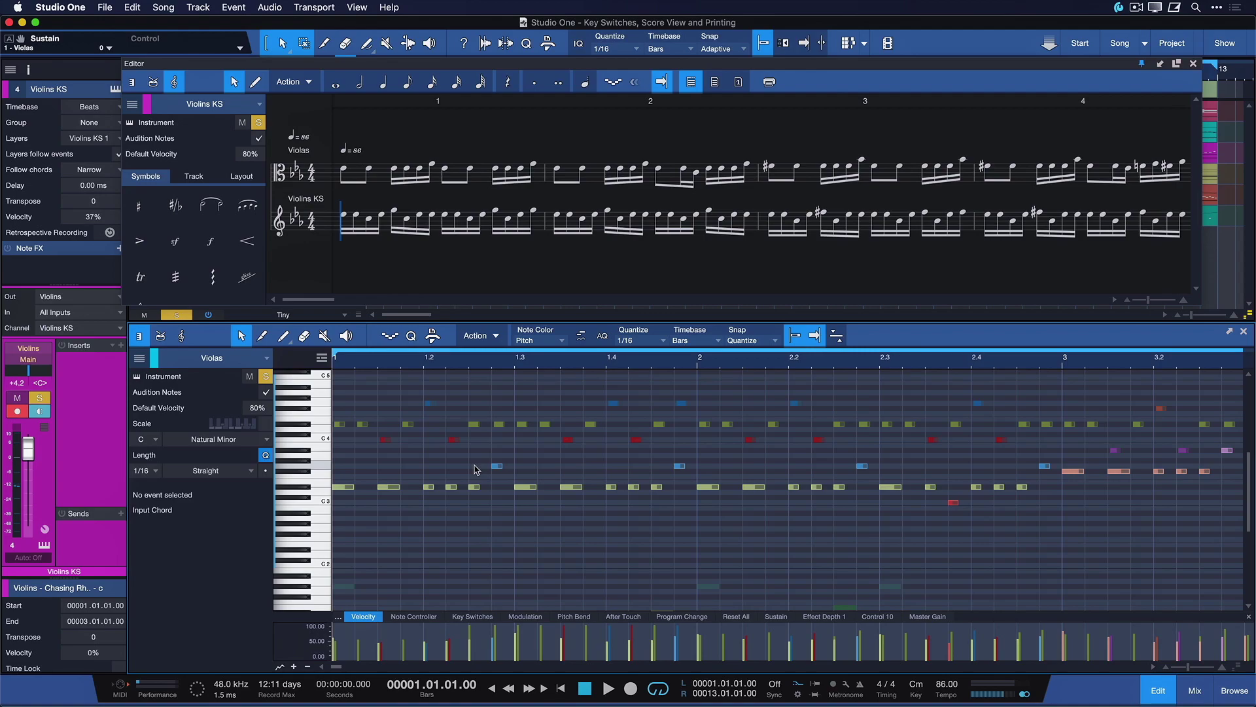
pyautogui.press('space')
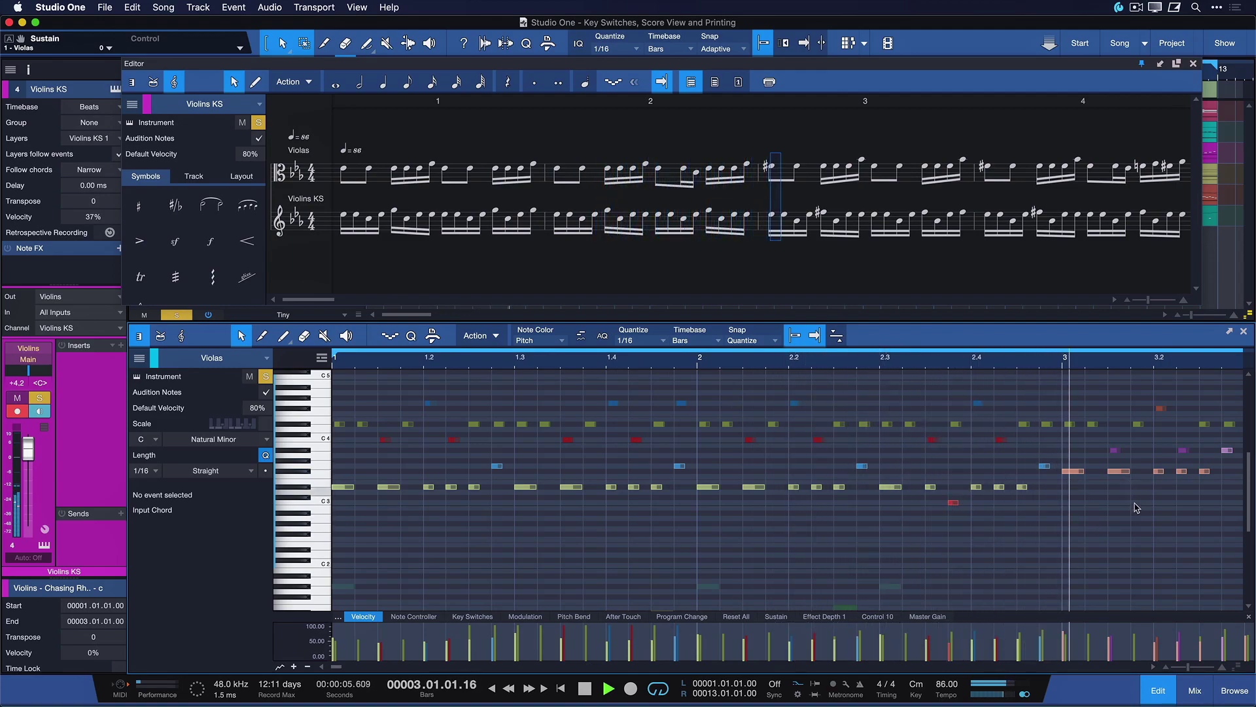
pyautogui.press('space')
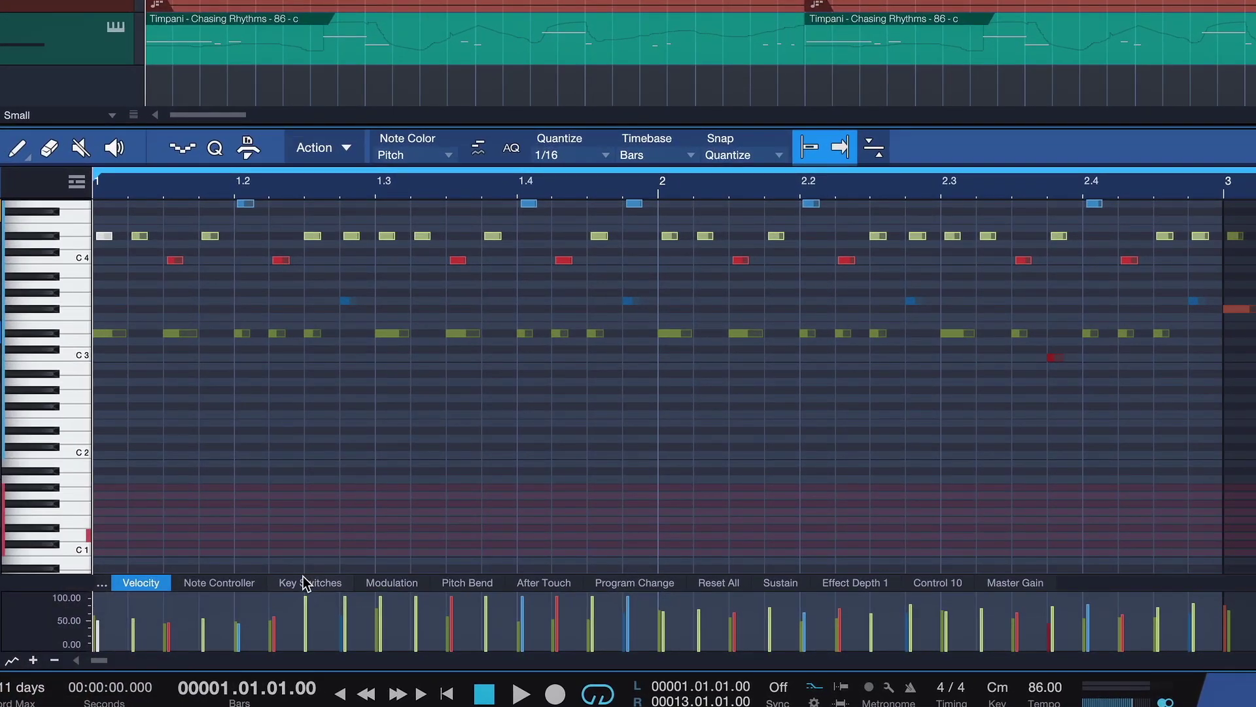
# Add key switches to the Violins KS part: Tremolo at bar 1, followed by Staccato and Sustain short before beat 1.2
pyautogui.click(304, 577)
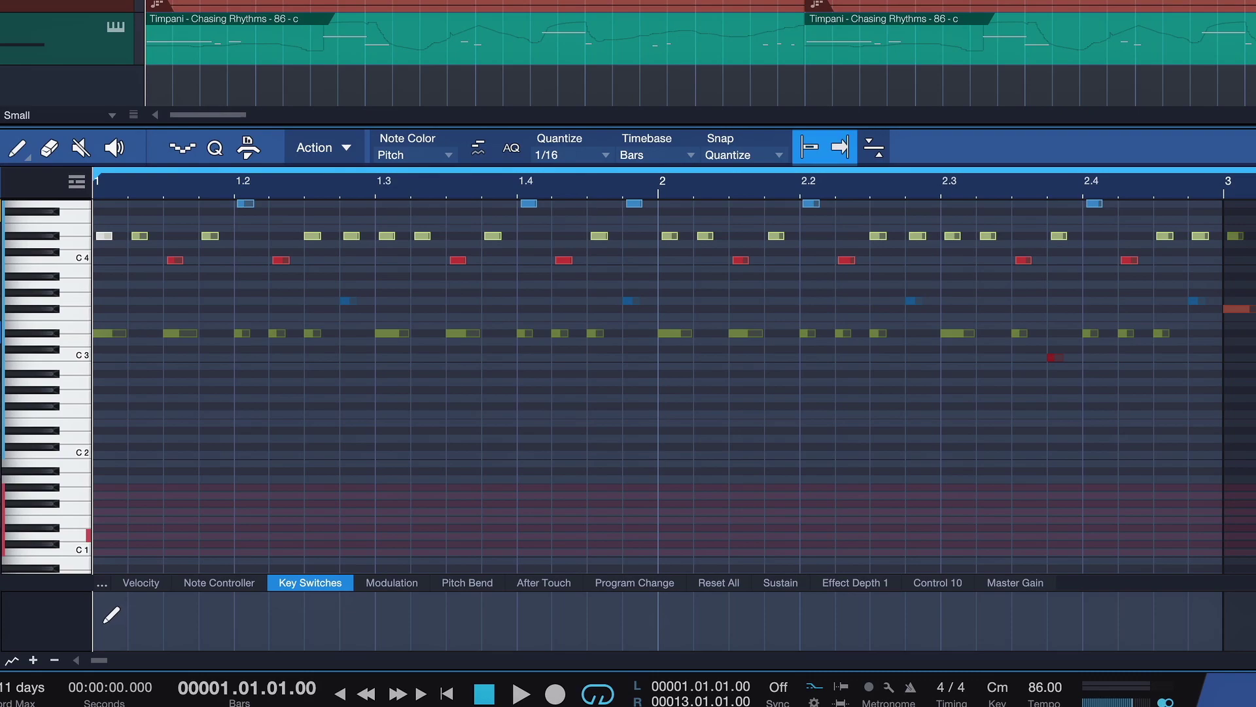
pyautogui.click(105, 622)
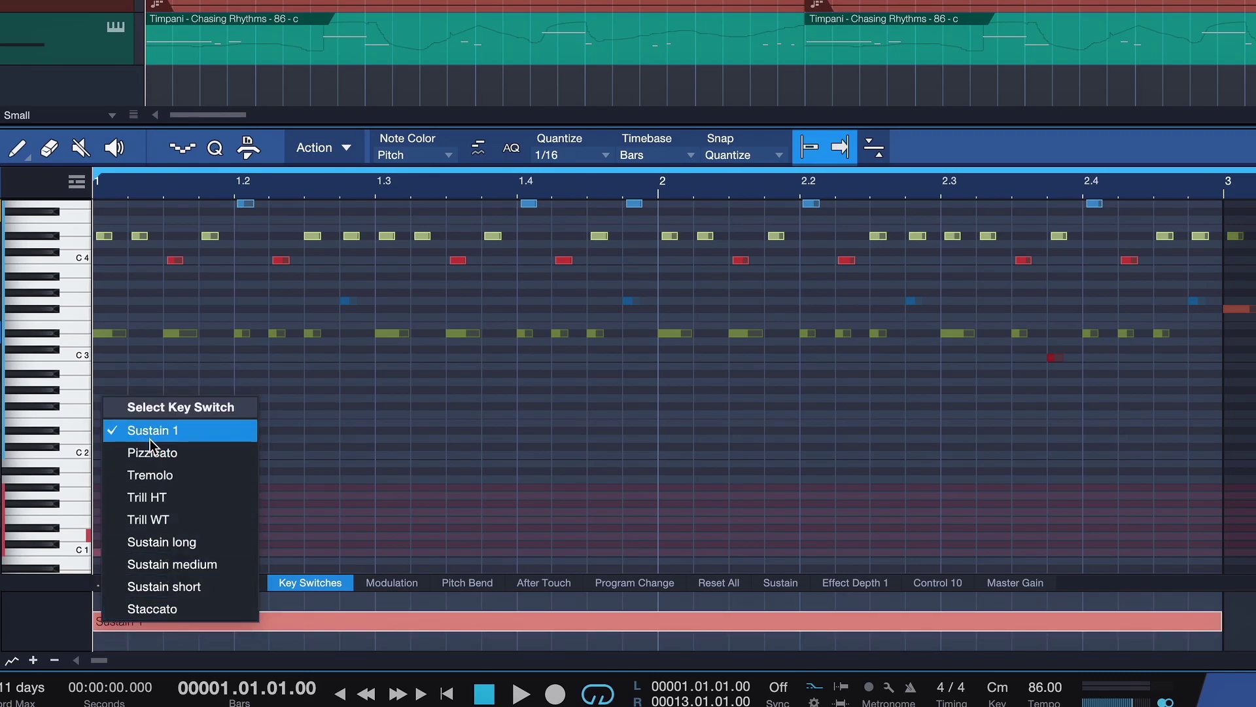
pyautogui.click(147, 476)
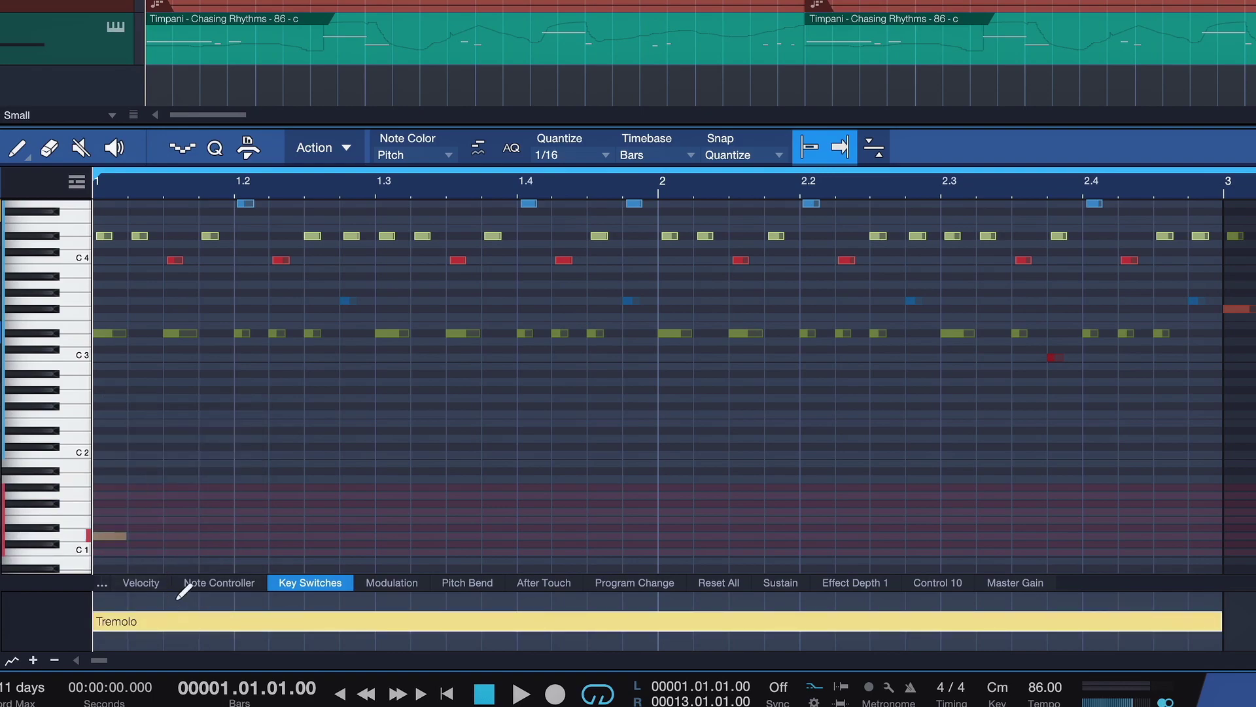
pyautogui.click(172, 620)
pyautogui.click(207, 607)
pyautogui.click(203, 622)
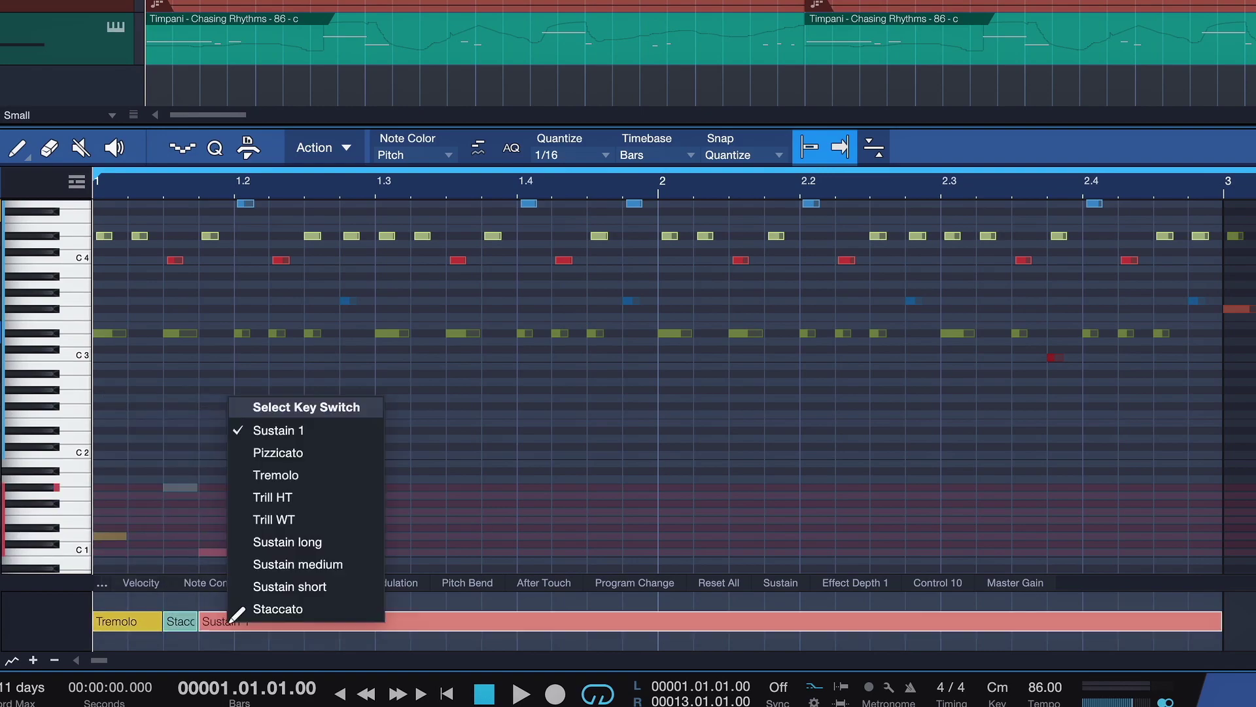
pyautogui.click(258, 584)
# Add the key switches Trill HT at beat 1.2, followed by Tremolo and Pizzicato on the next sixteenths, and audition them
pyautogui.click(247, 615)
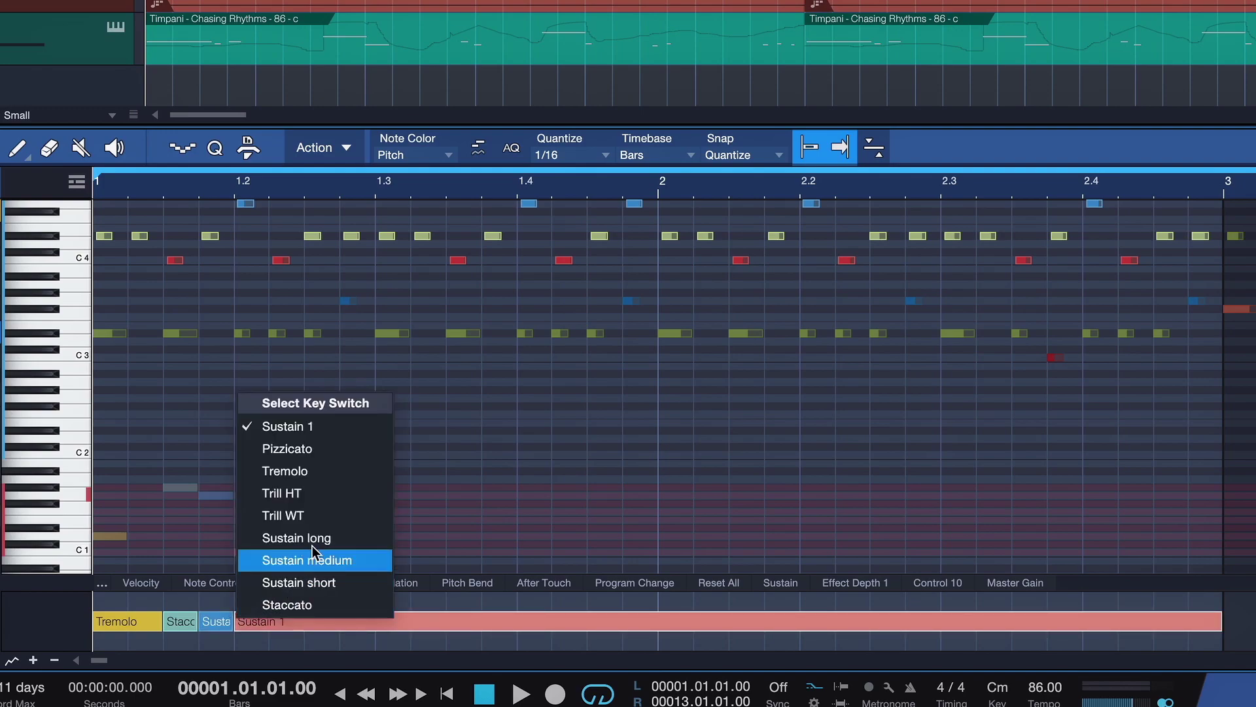
pyautogui.click(314, 493)
pyautogui.click(272, 615)
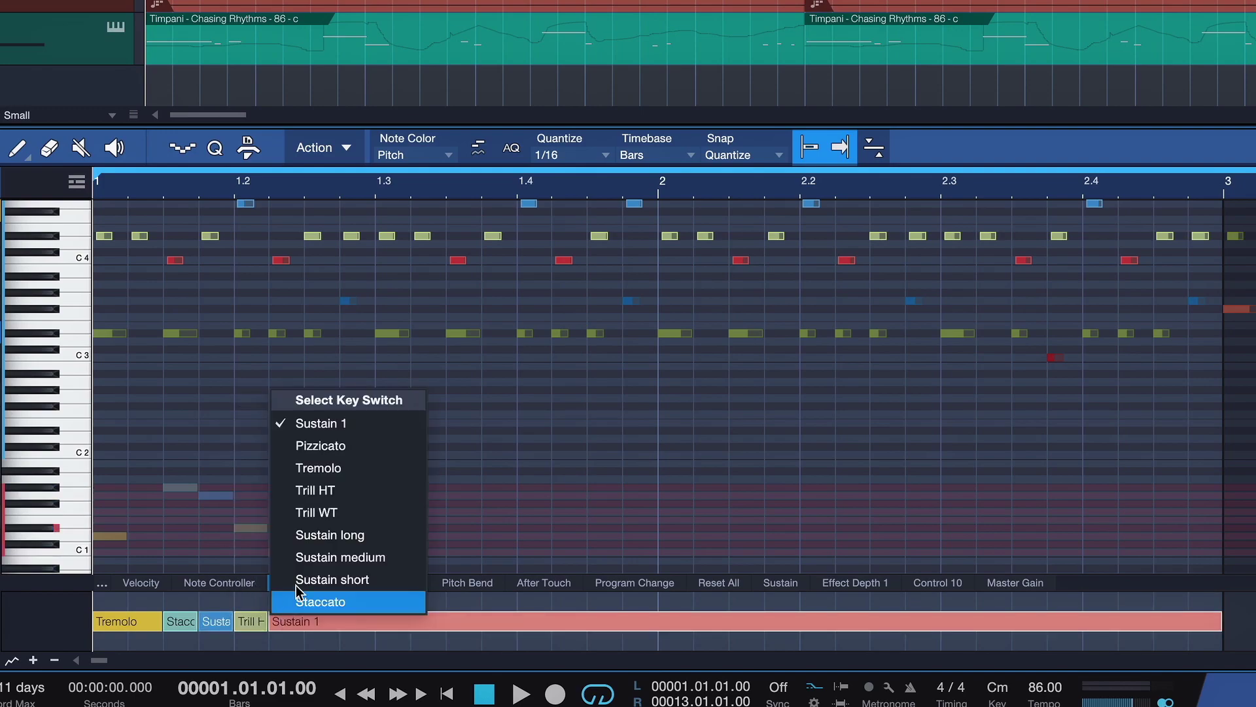
pyautogui.click(342, 463)
pyautogui.click(305, 615)
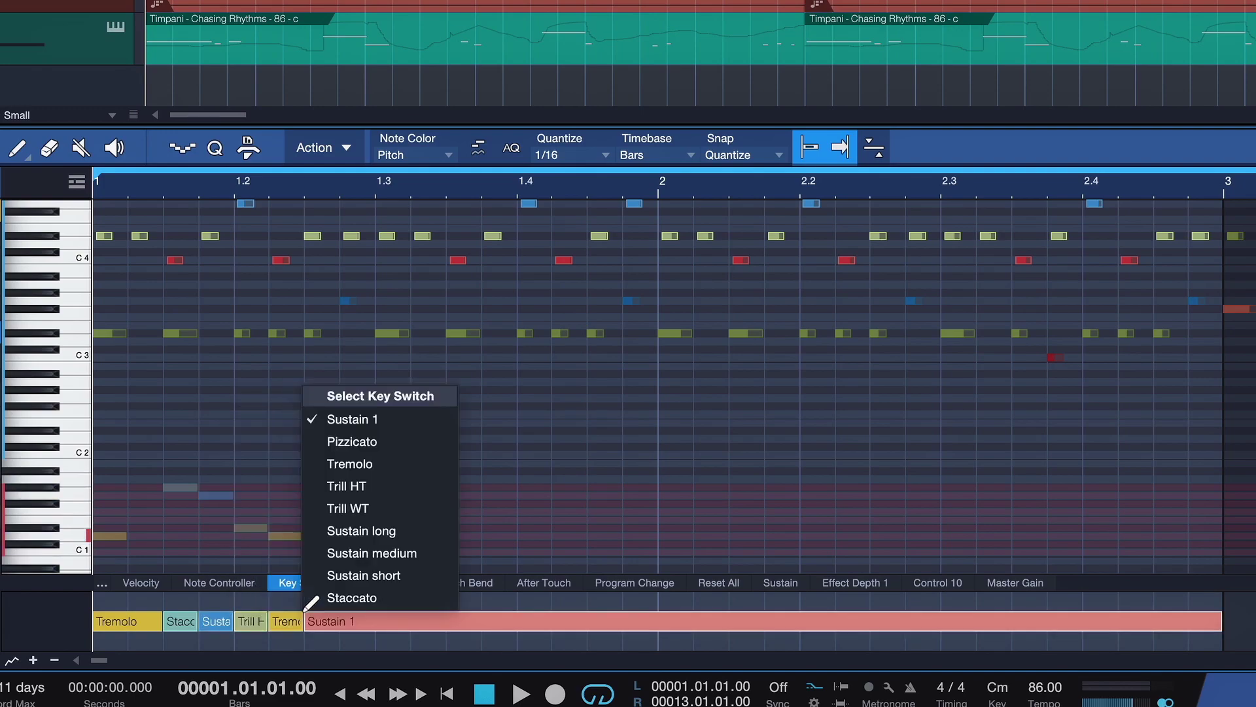
pyautogui.click(359, 445)
pyautogui.press('space')
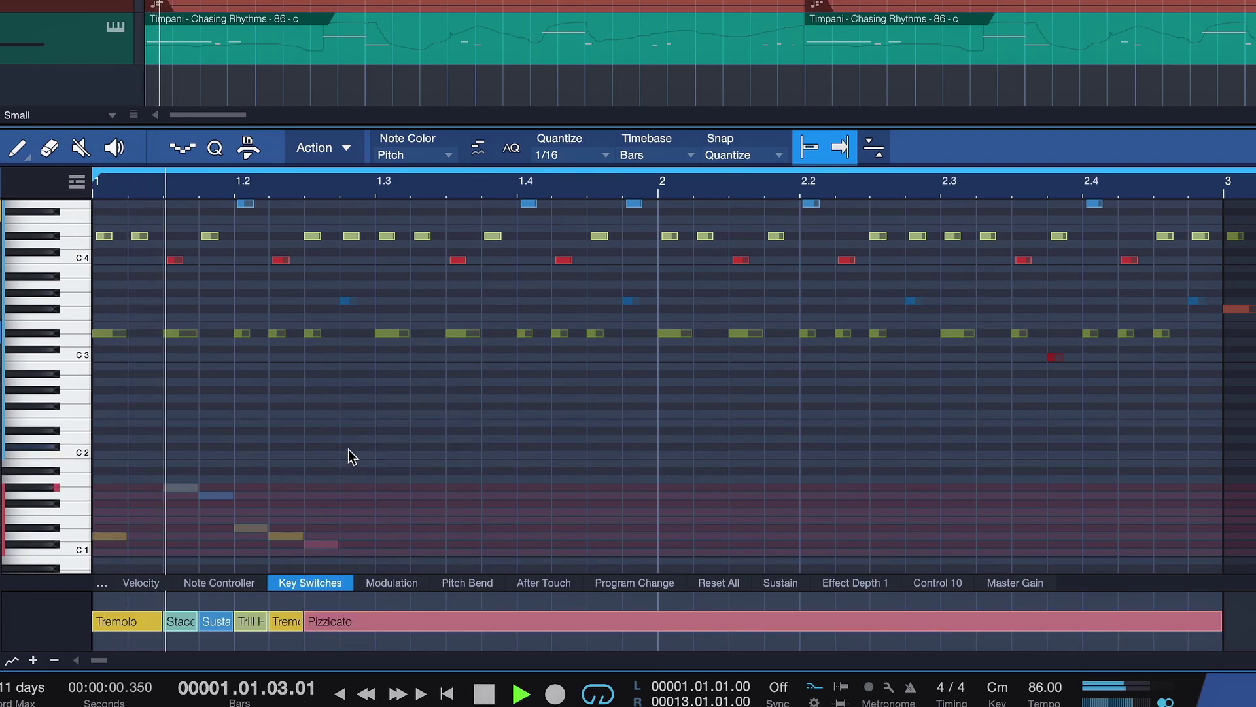
pyautogui.press('space')
# Duplicate the six key-switch notes three times to fill bars 1 and 2, and play the repeated pattern
pyautogui.moveTo(411, 449); pyautogui.dragTo(163, 540)
pyautogui.press('d')
pyautogui.press('d')
pyautogui.press('d')
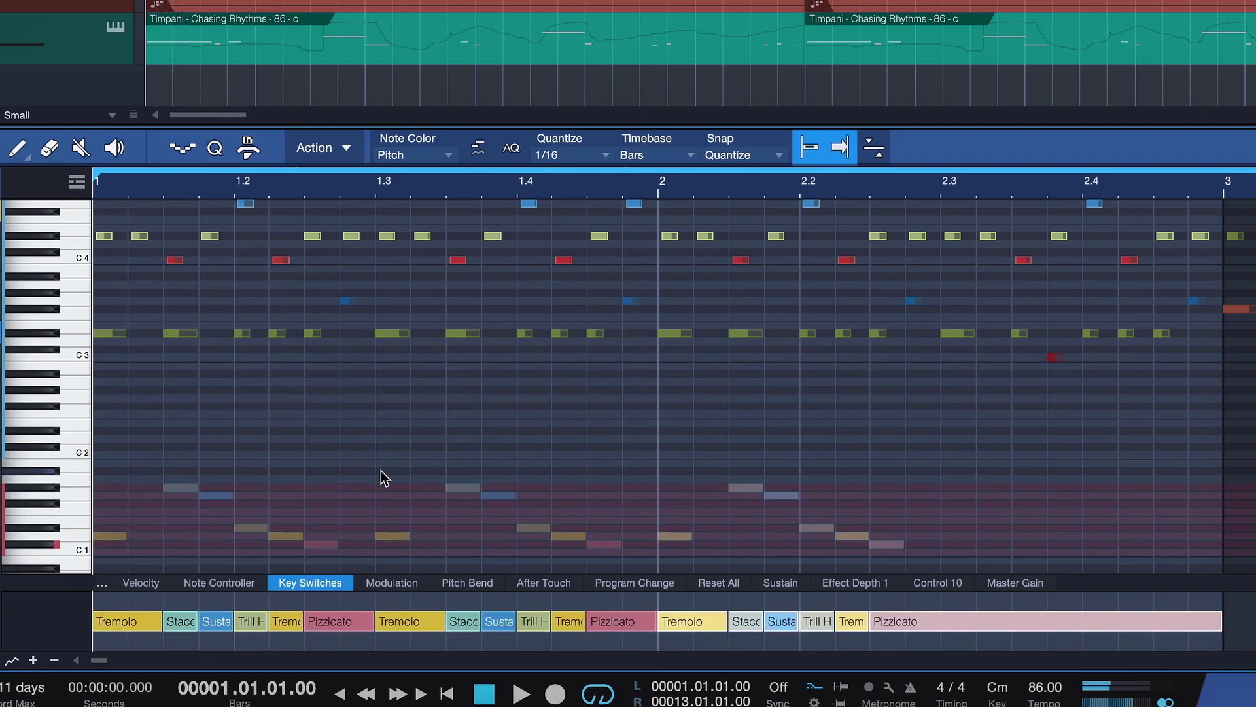
pyautogui.press('space')
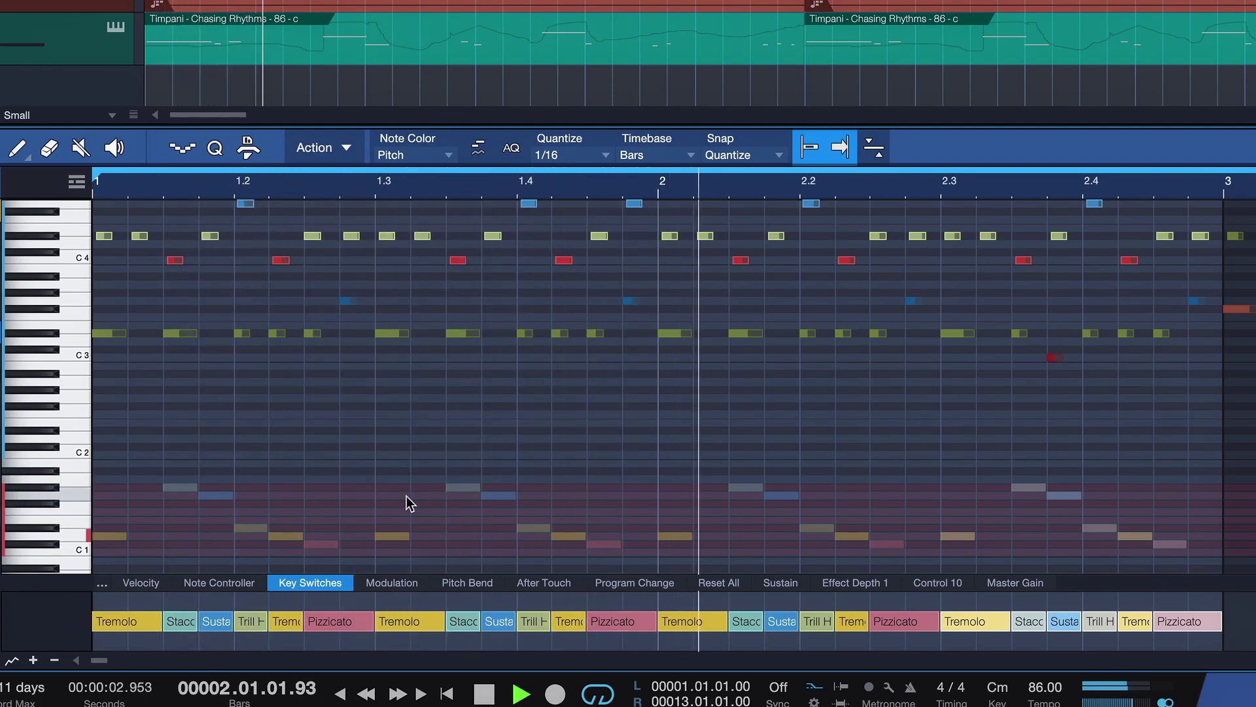
# Show the Marker, Arranger and Signature tracks in the Violas note editor, and open the arrangement ruler's time format choices
pyautogui.press('space')
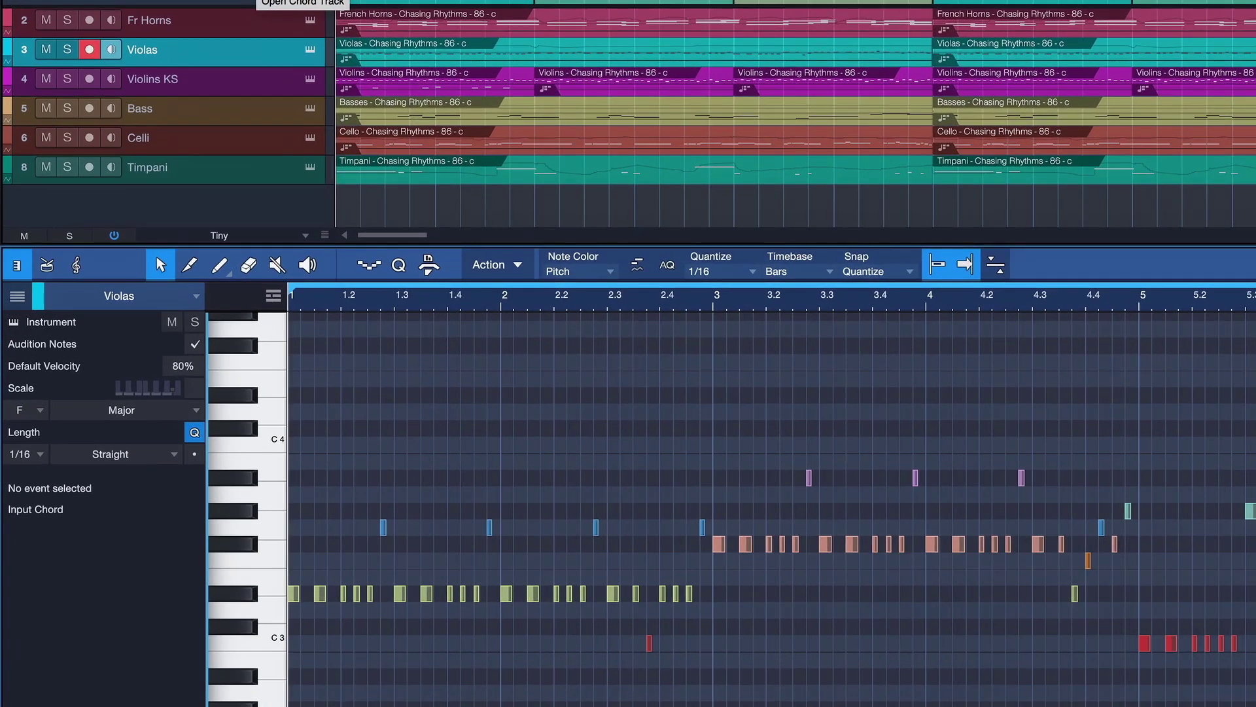
pyautogui.click(282, 301)
pyautogui.click(278, 322)
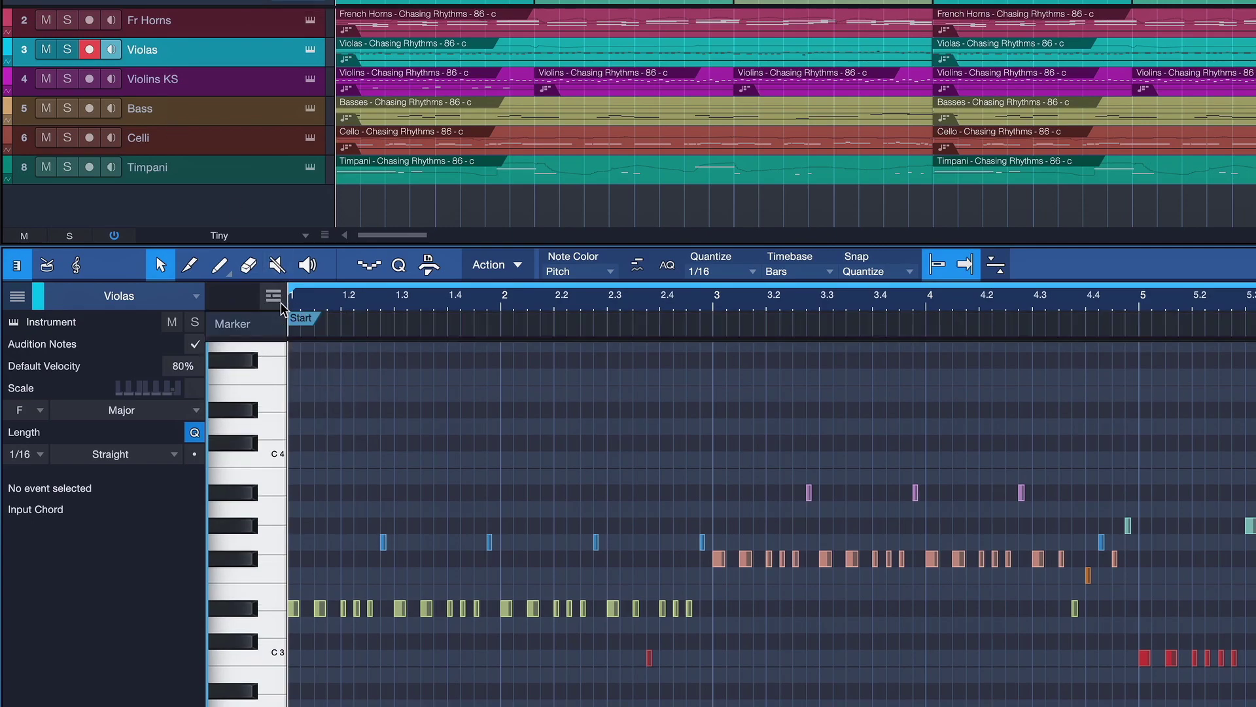
pyautogui.click(280, 302)
pyautogui.click(303, 348)
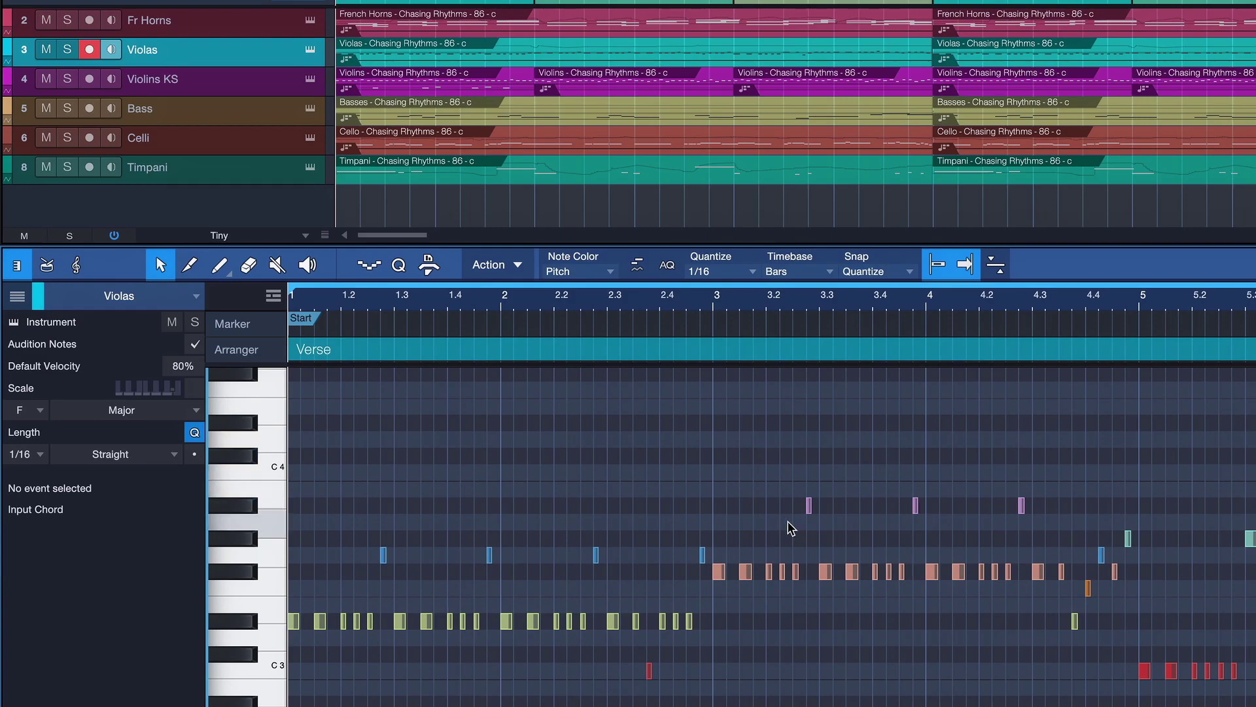
pyautogui.click(271, 298)
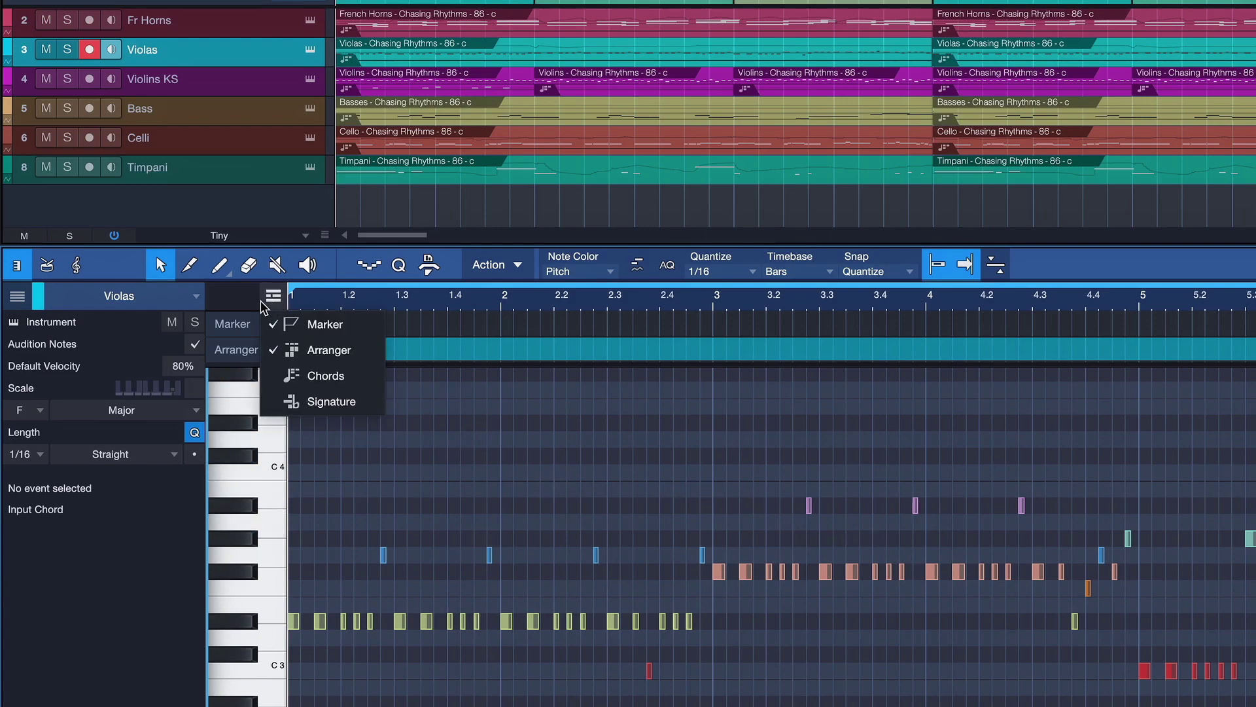
pyautogui.click(324, 404)
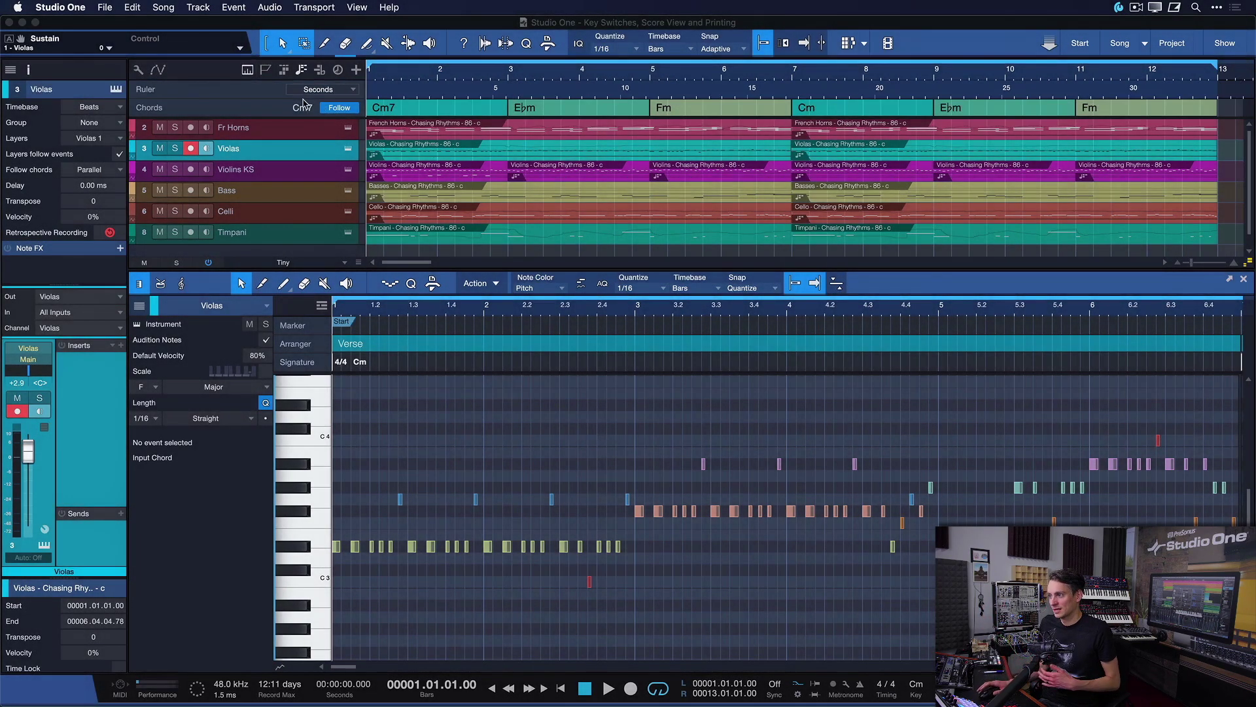
pyautogui.click(318, 89)
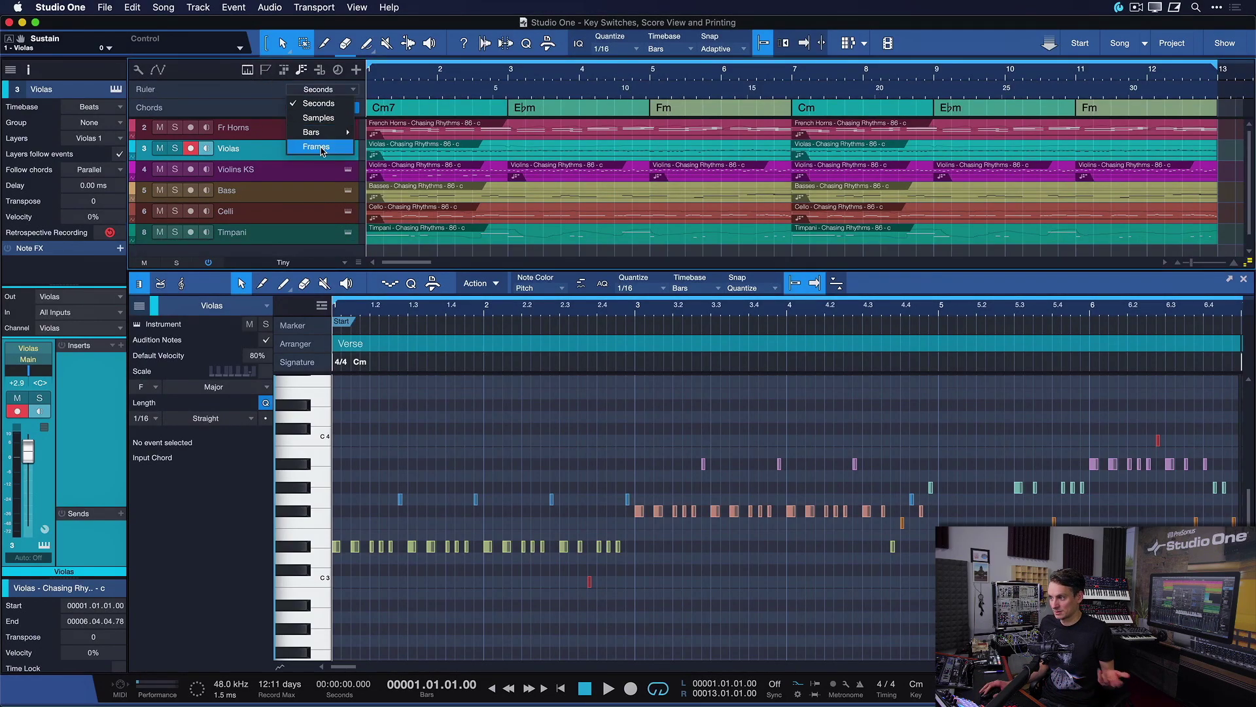
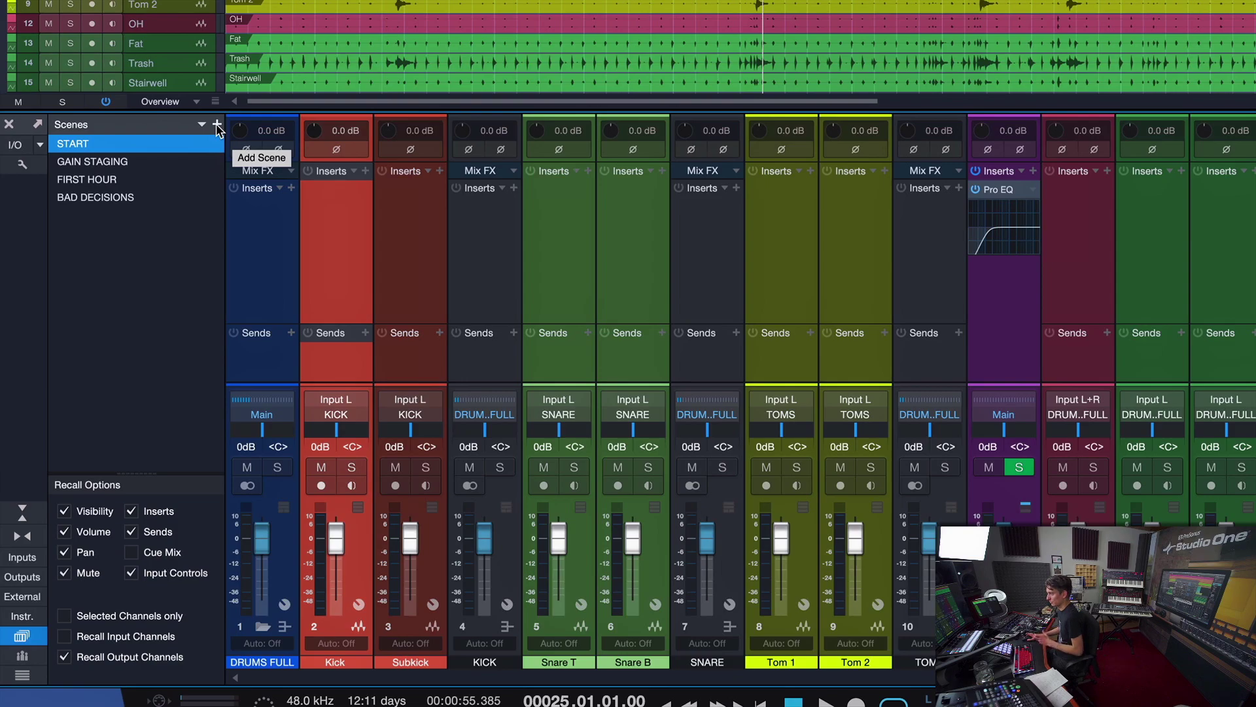
# Start adding a new mixer scene and cancel it
pyautogui.click(217, 126)
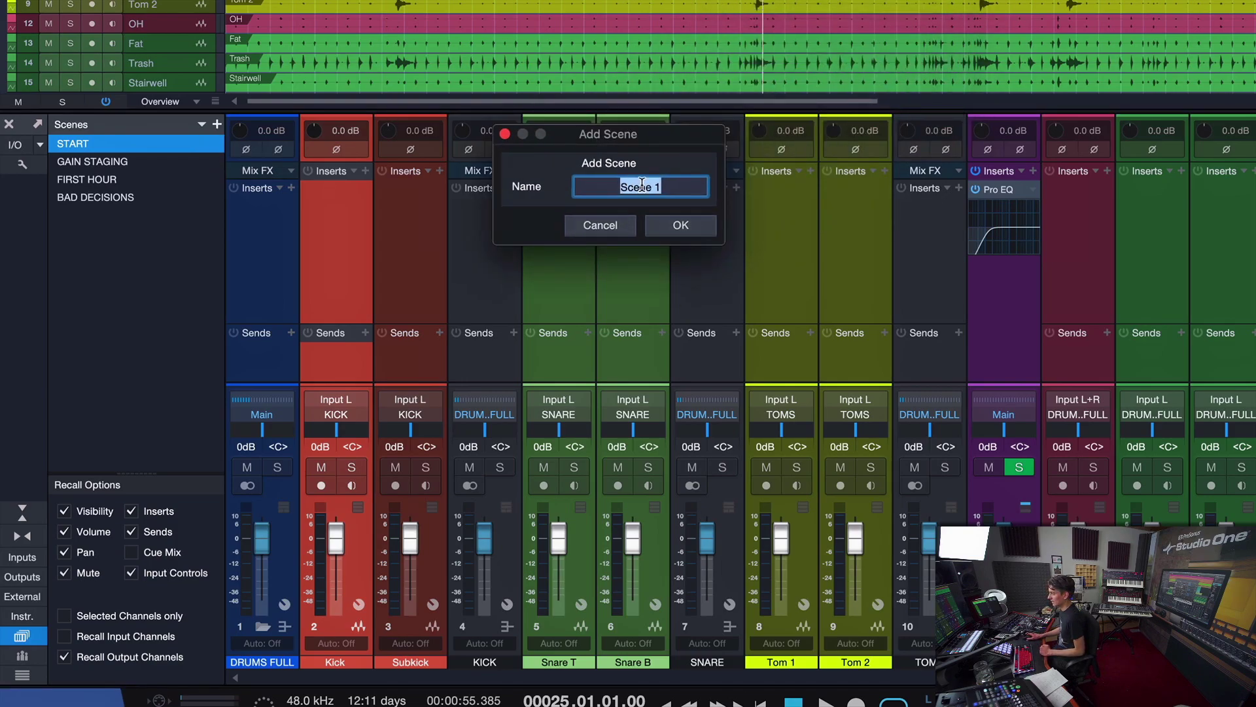
pyautogui.click(600, 225)
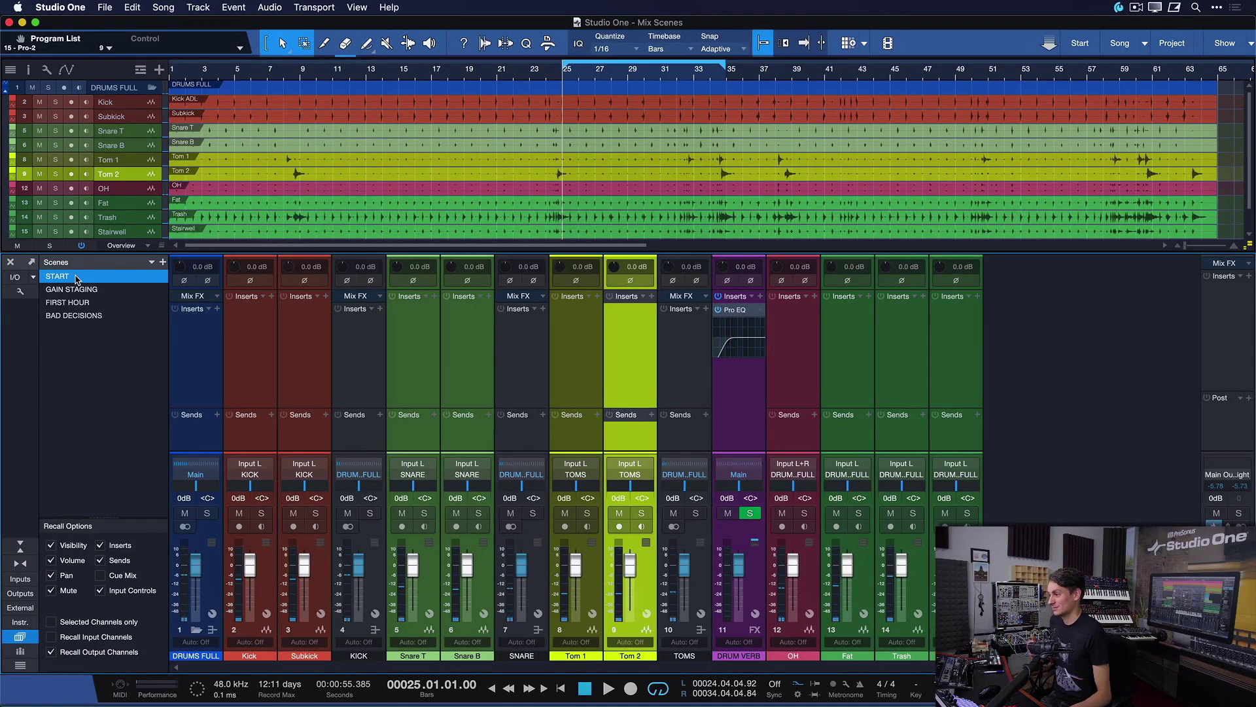
# Play the drums and alternate between the START and GAIN STAGING scenes, raising the main output to +3.3 dB while on START
pyautogui.press('space')
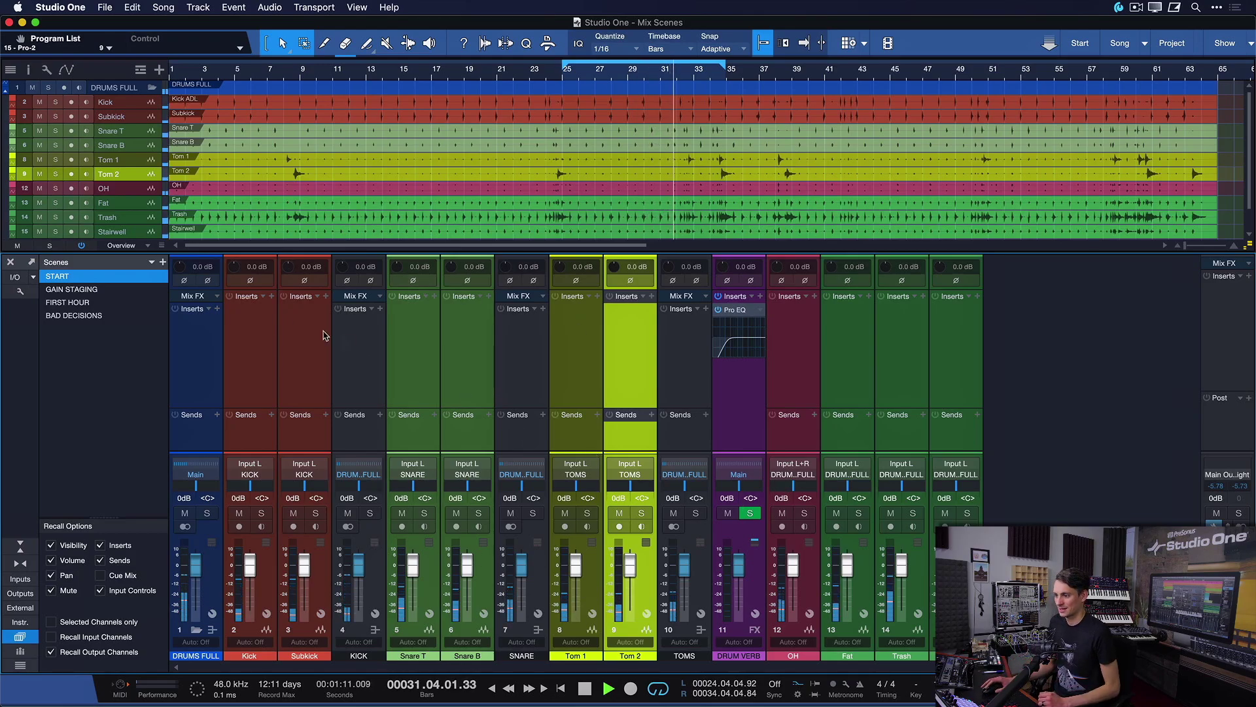
pyautogui.click(56, 291)
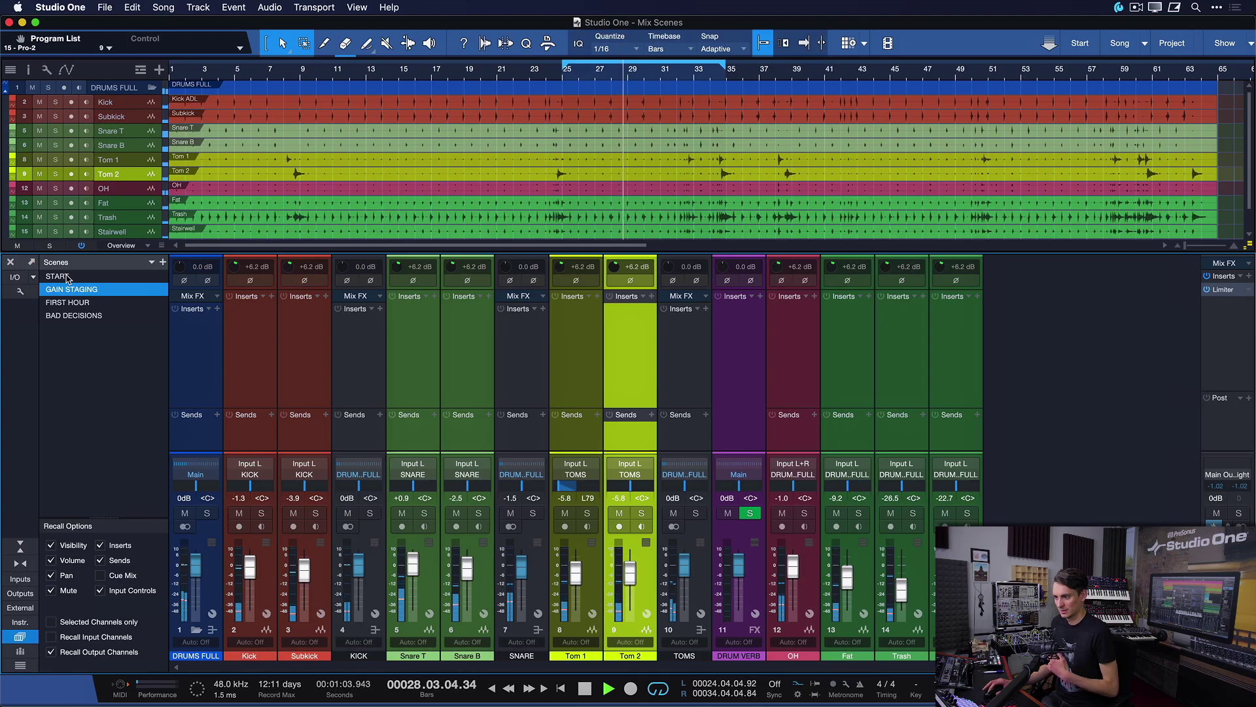
pyautogui.click(68, 277)
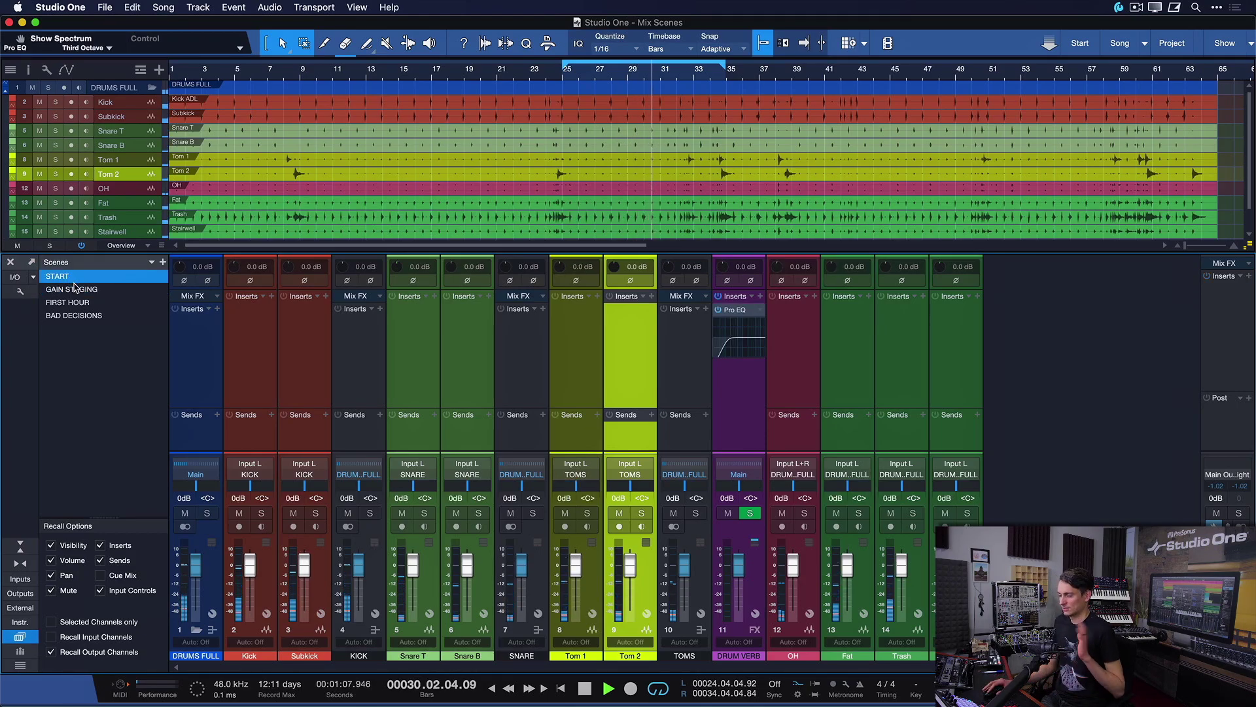
pyautogui.click(77, 289)
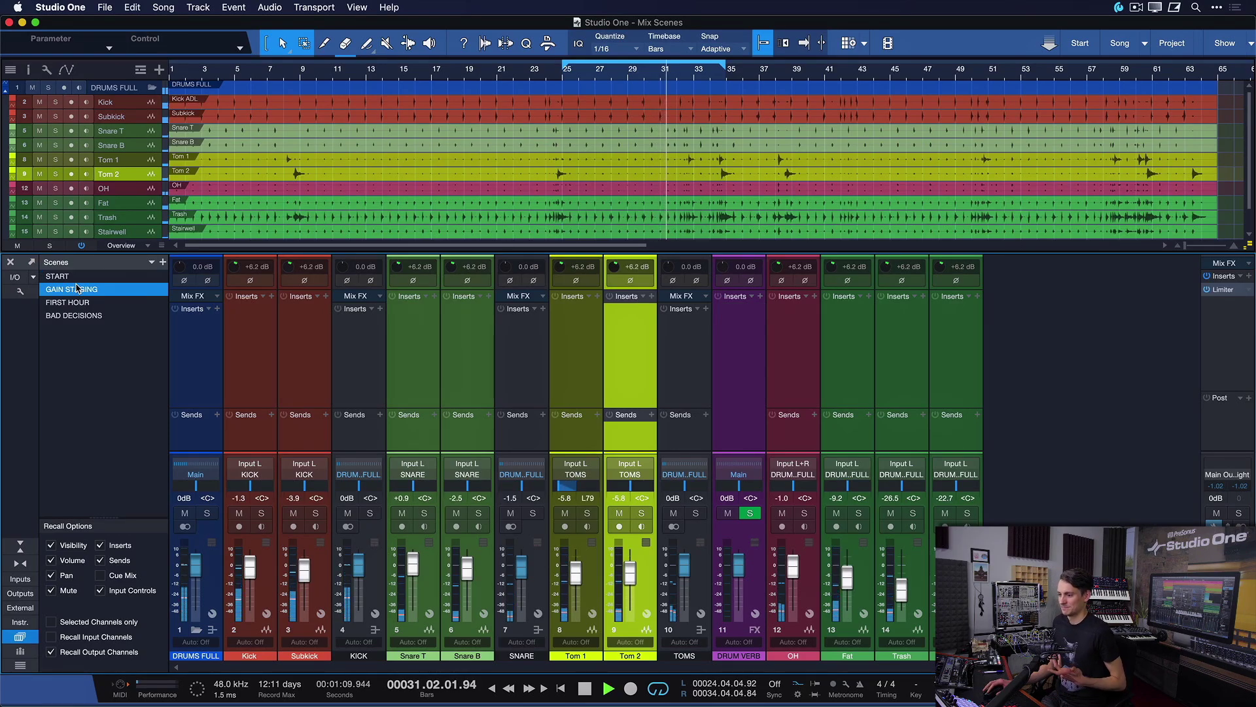
pyautogui.click(100, 276)
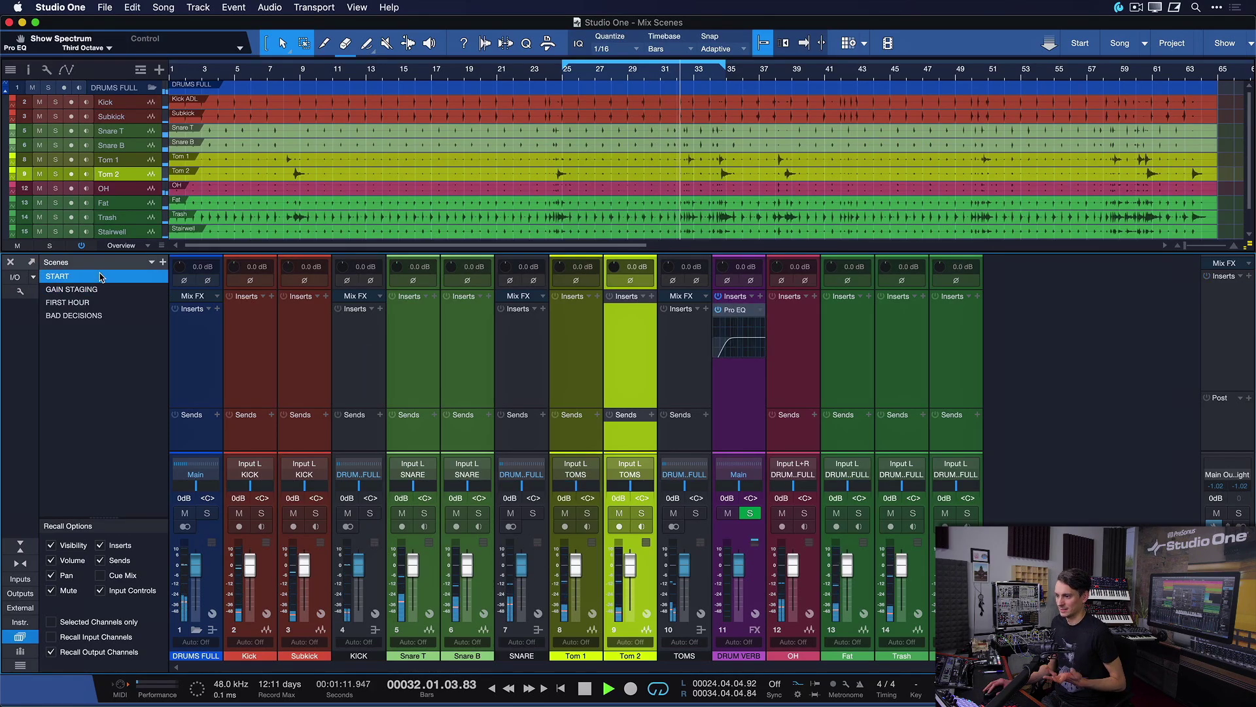
pyautogui.moveTo(1228, 564); pyautogui.dragTo(1228, 558)
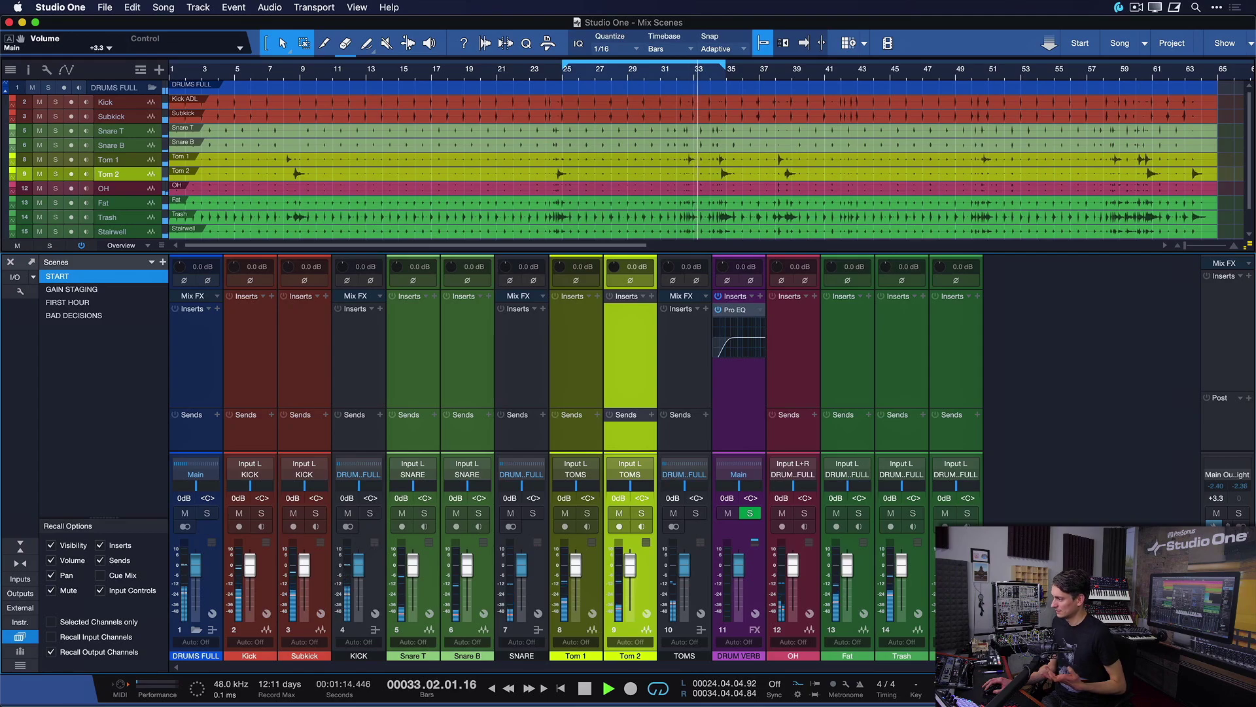
pyautogui.click(90, 290)
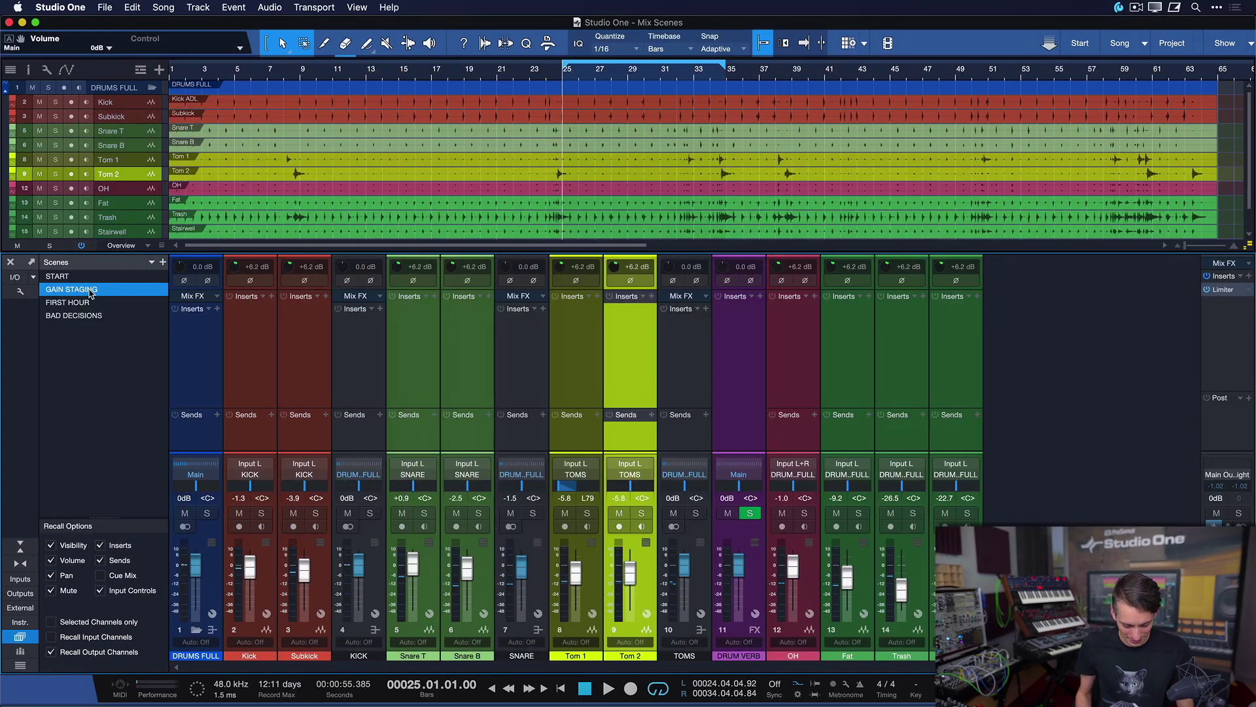
# Play the drums and compare the FIRST HOUR scene with GAIN STAGING, ending on the BAD DECISIONS scene
pyautogui.press('space')
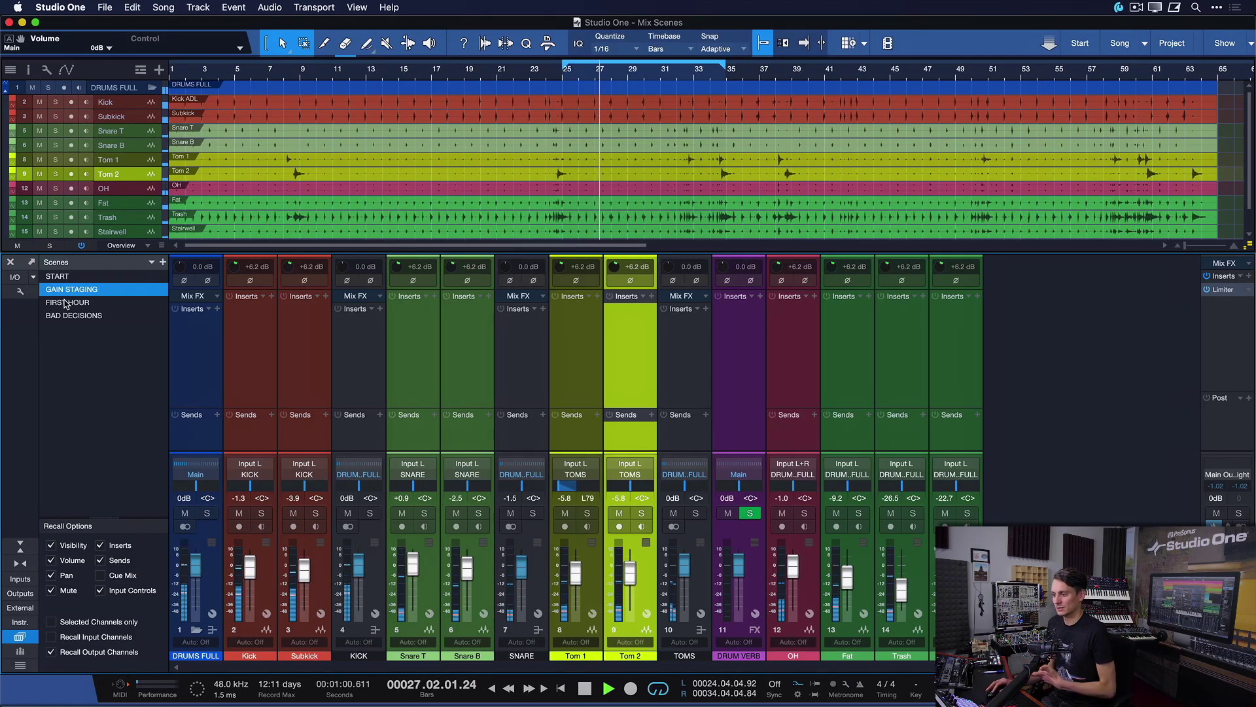
pyautogui.click(66, 303)
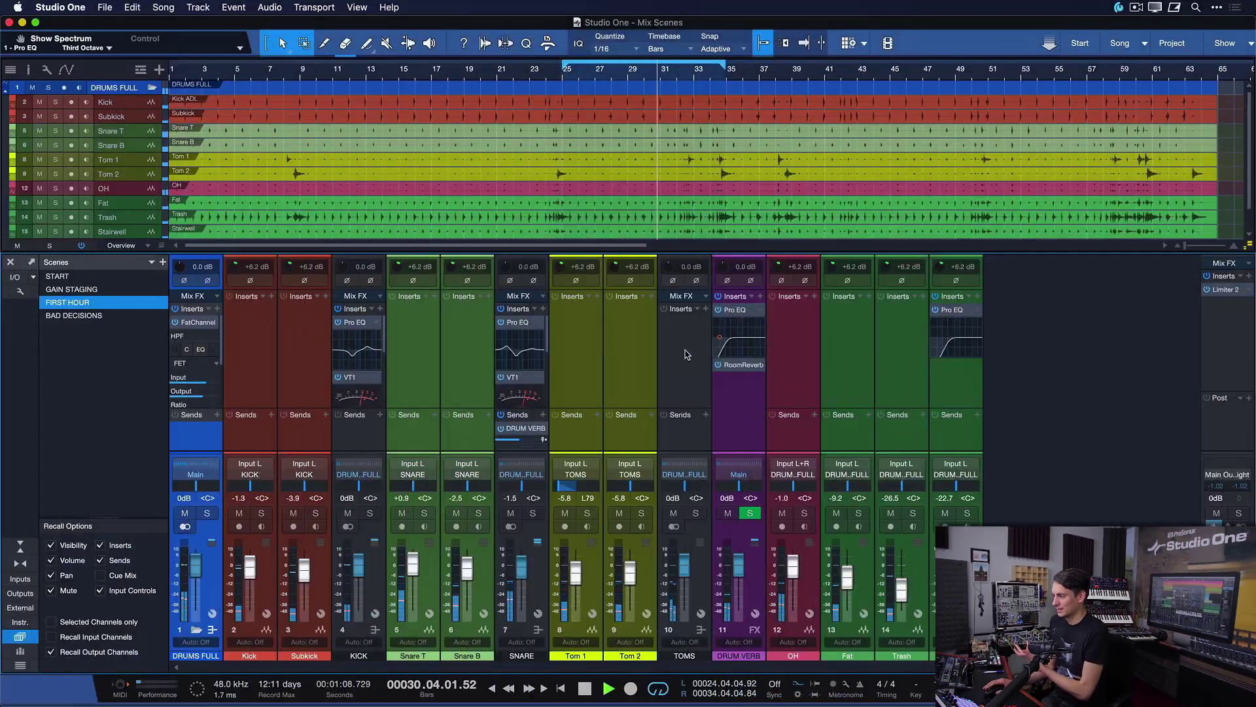
pyautogui.click(89, 291)
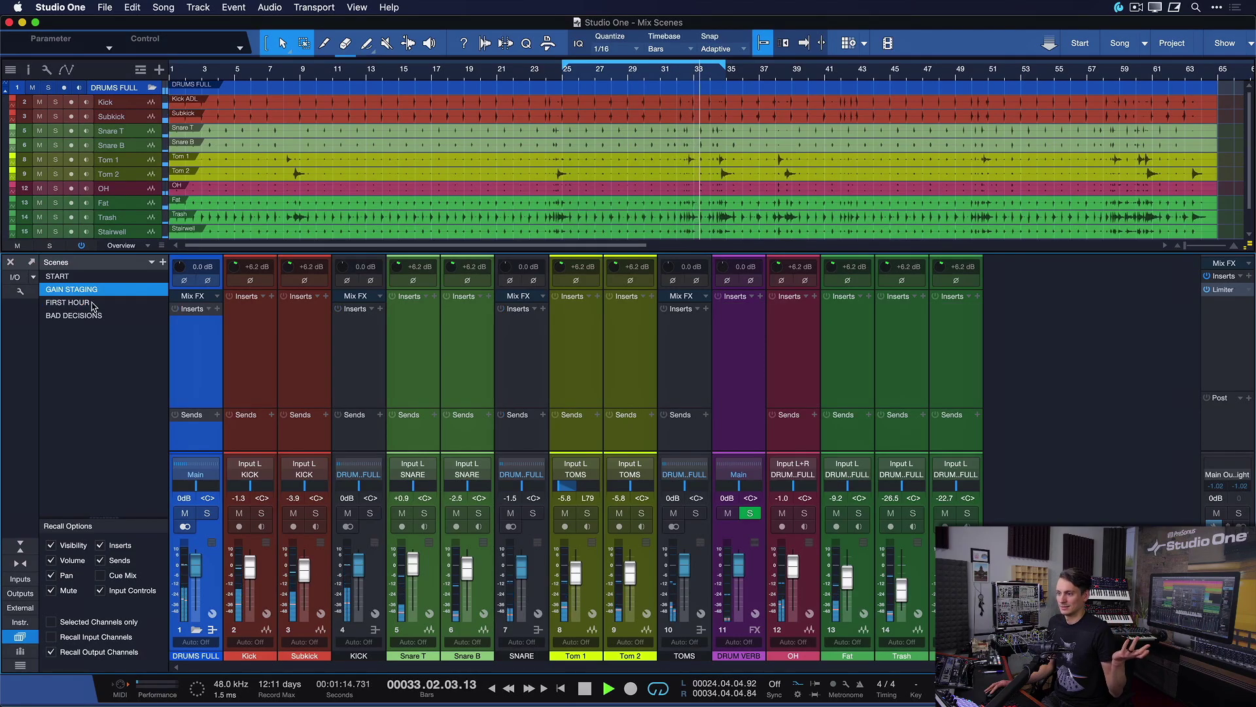
pyautogui.click(92, 303)
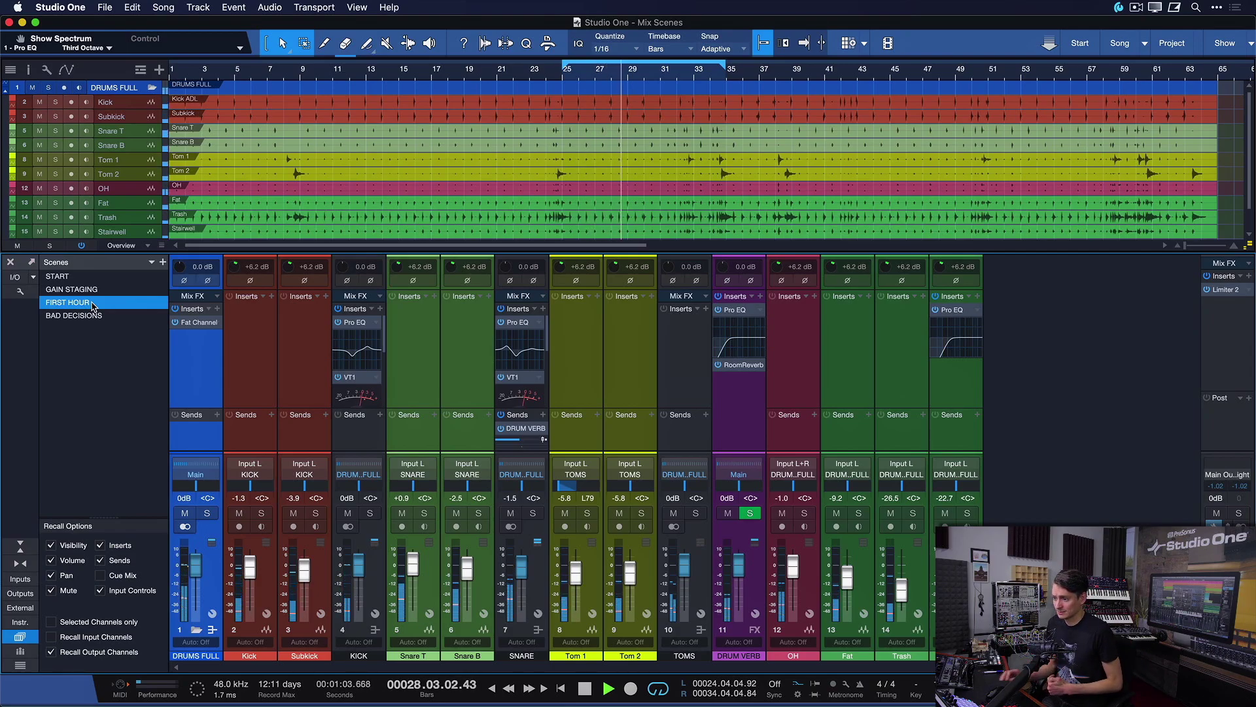
pyautogui.click(93, 316)
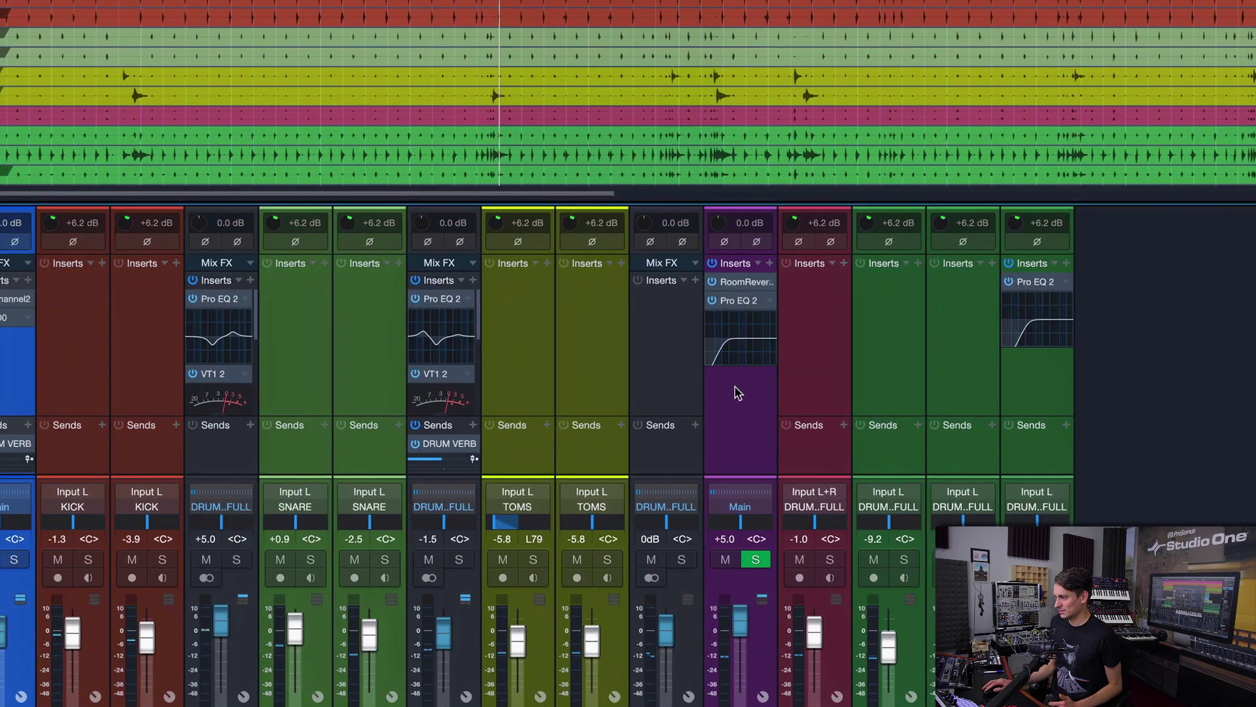
# Copy the DRUM VERB channel settings from the BAD DECISIONS scene and paste them onto DRUM VERB in the FIRST HOUR scene
pyautogui.click(726, 394)
pyautogui.rightClick(733, 412)
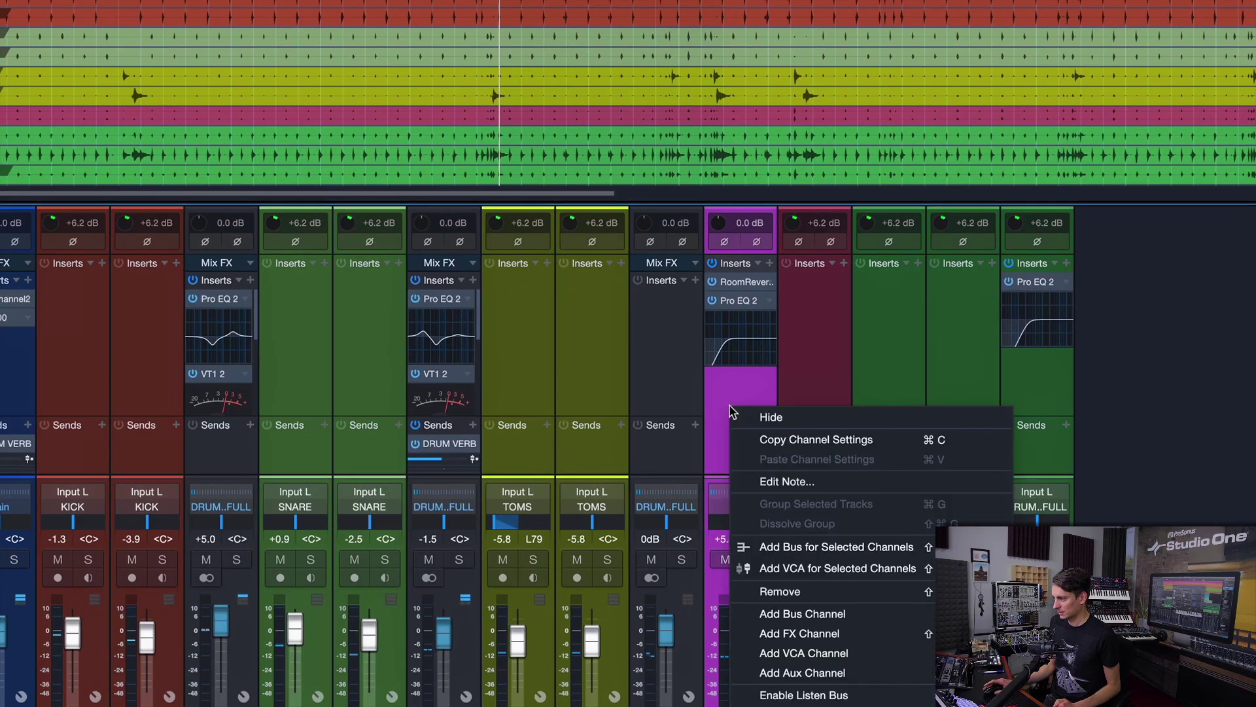
pyautogui.click(748, 437)
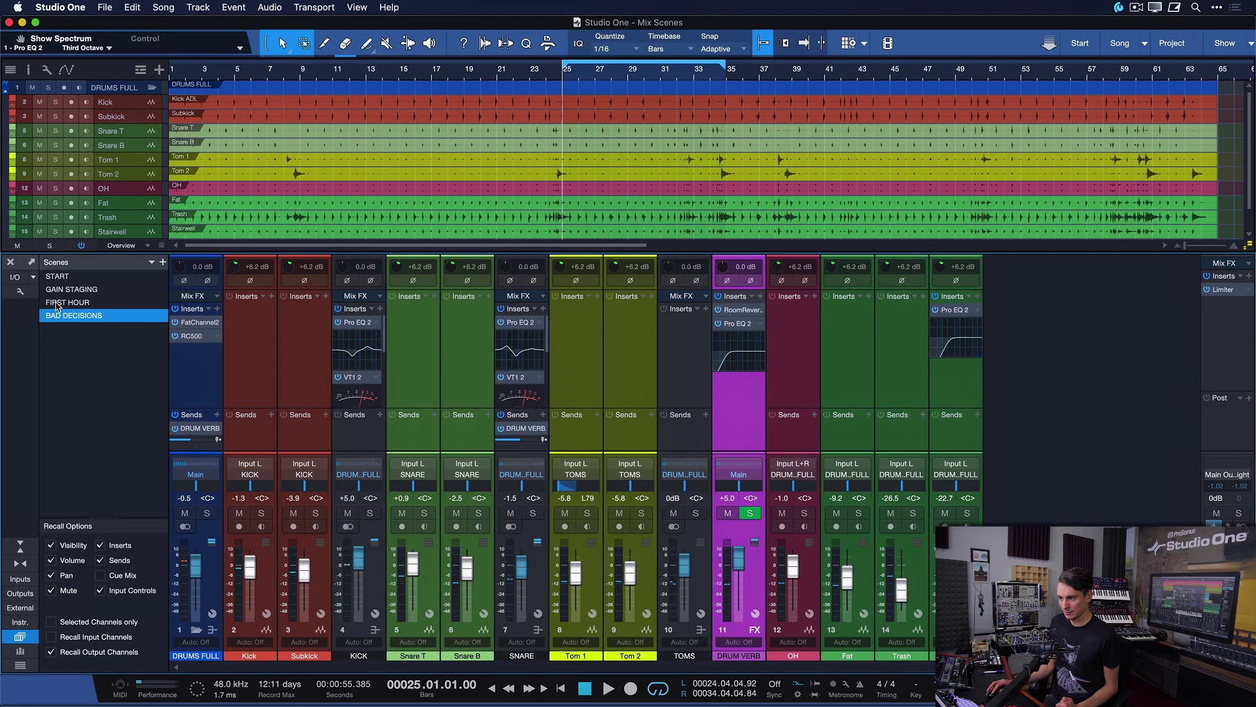
pyautogui.click(62, 303)
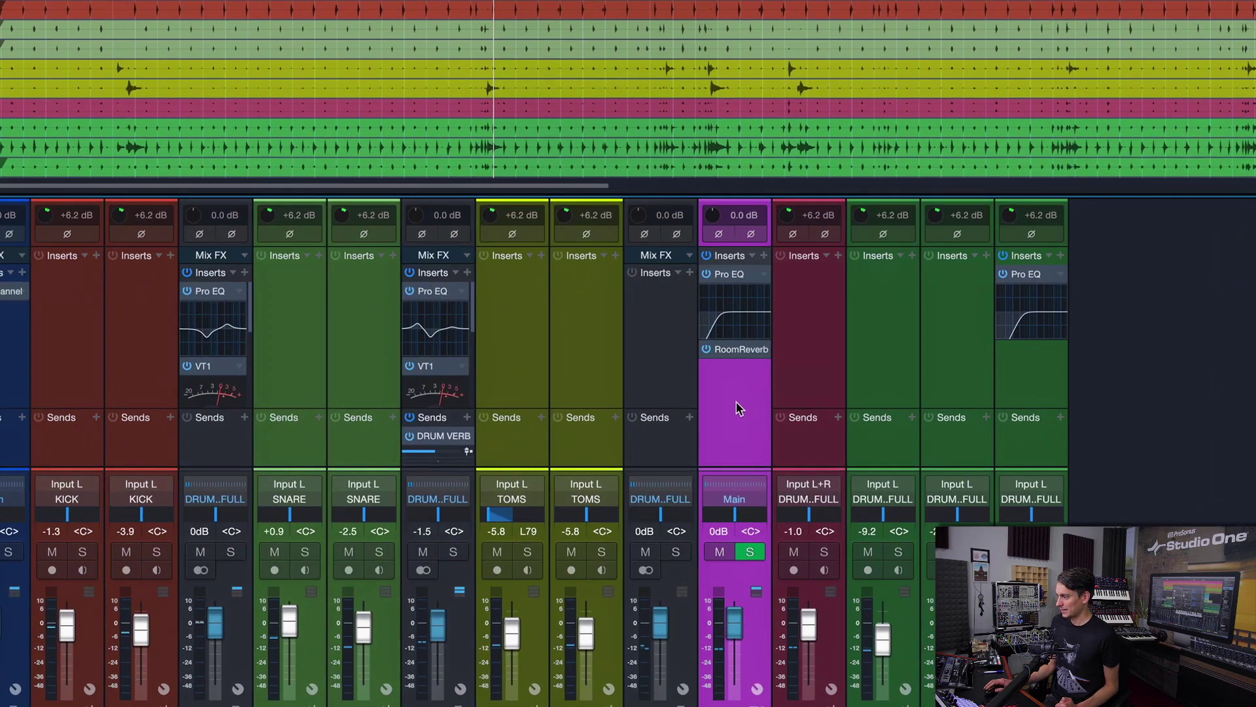
pyautogui.rightClick(741, 410)
pyautogui.click(779, 464)
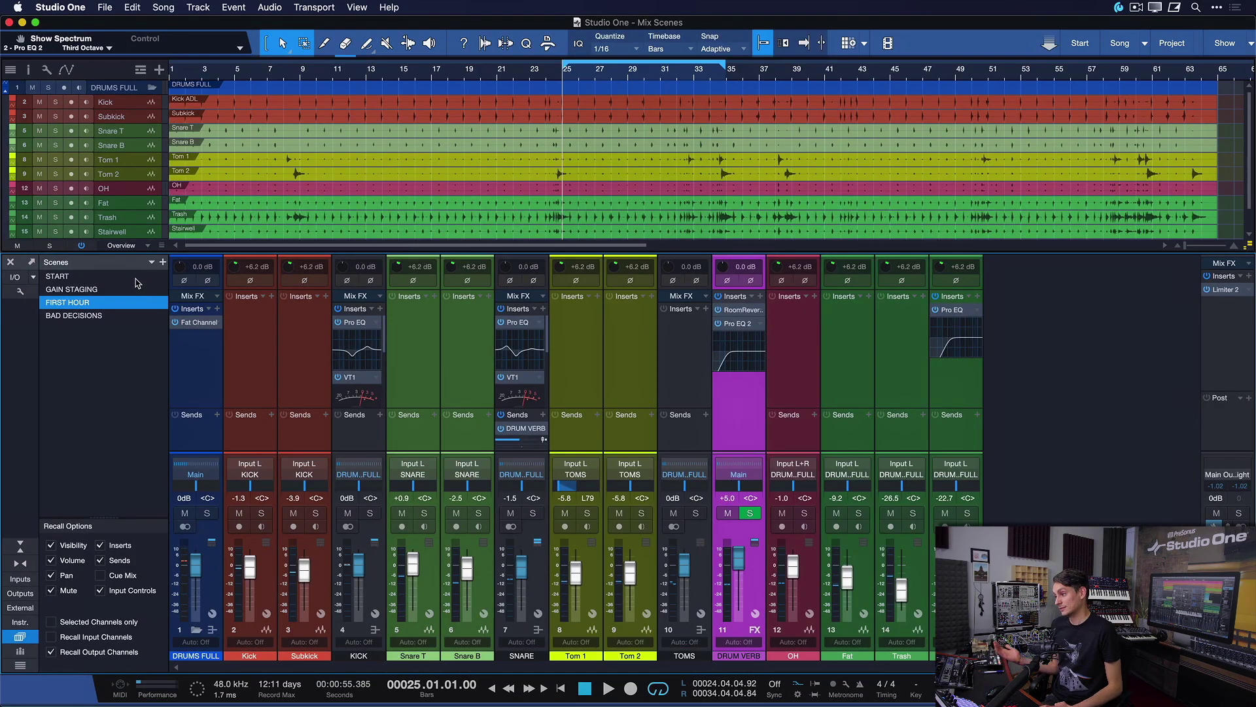
# Audition FIRST HOUR with the pasted reverb settings and recall the START scene
pyautogui.press('space')
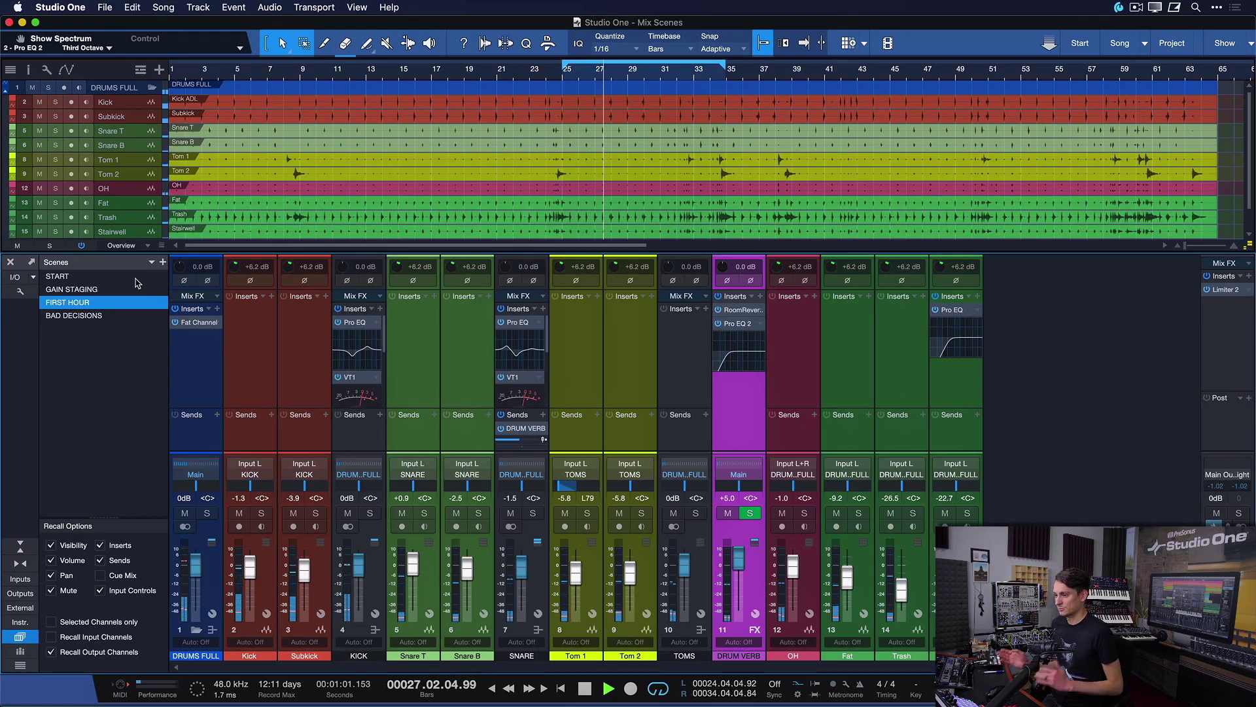
pyautogui.click(135, 277)
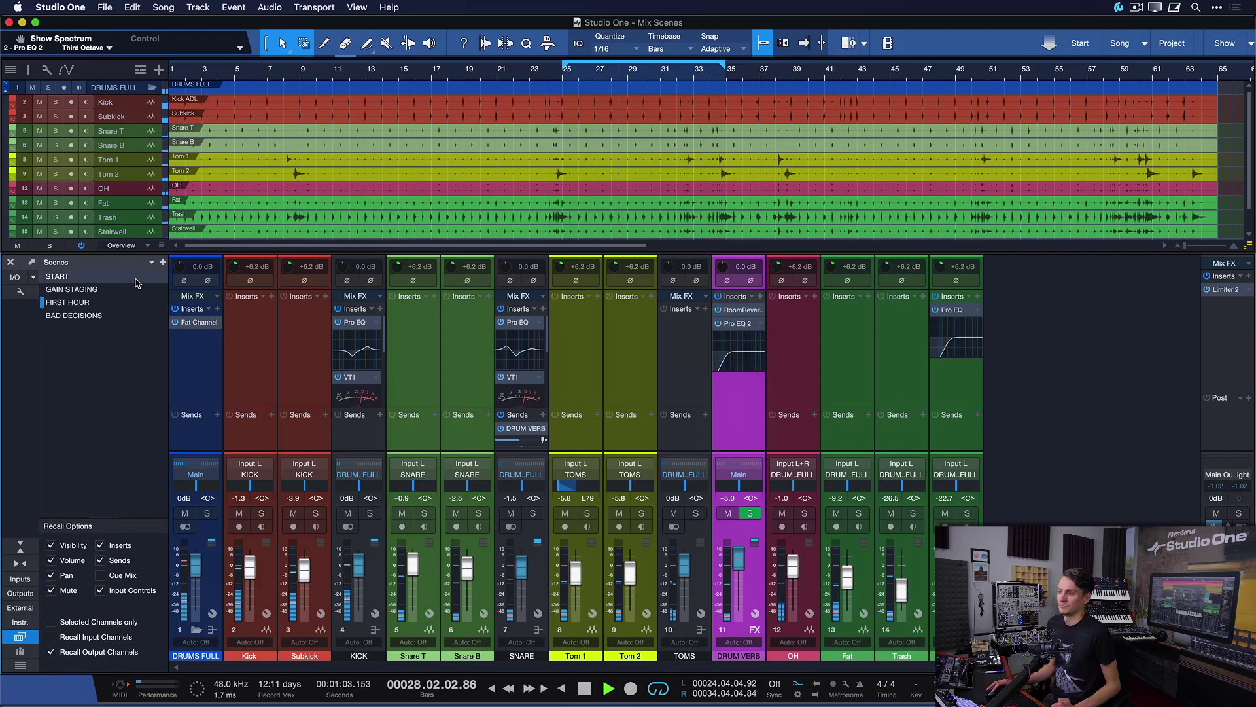
pyautogui.click(132, 279)
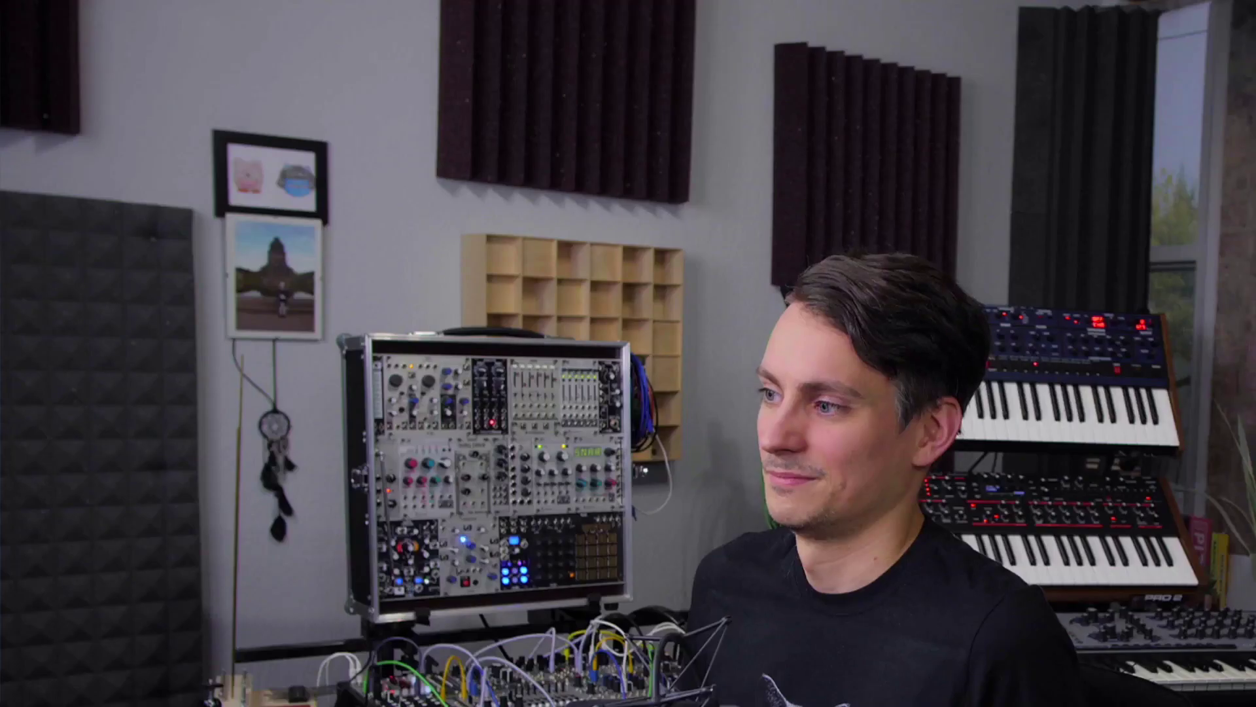
pyautogui.press('space')
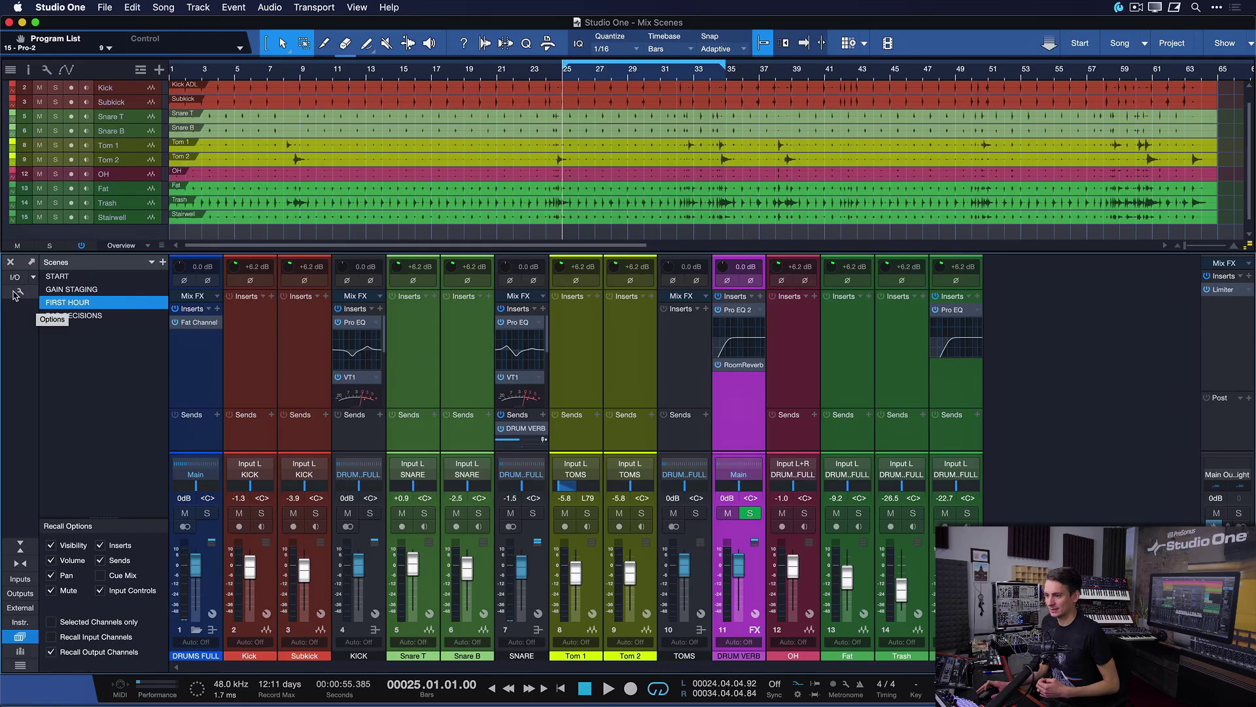
# Enable the Listen Bus in the console options and check its output assignment beside the Main output
pyautogui.click(18, 293)
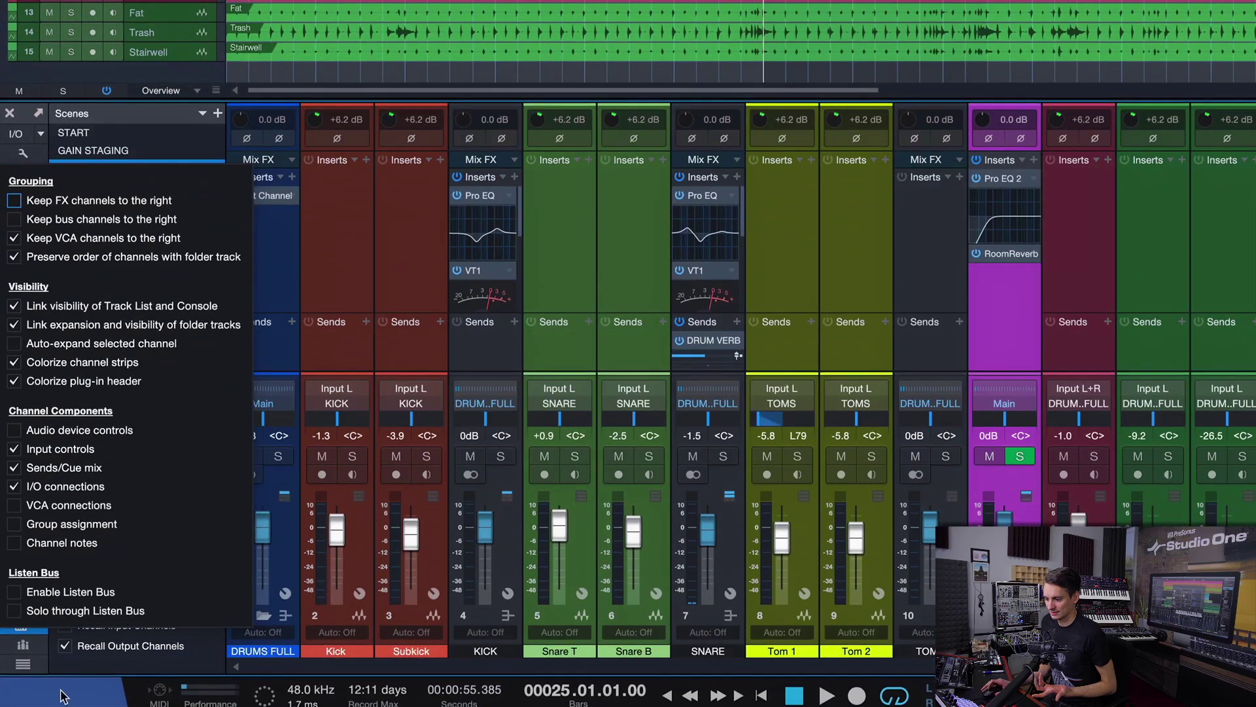
pyautogui.click(23, 594)
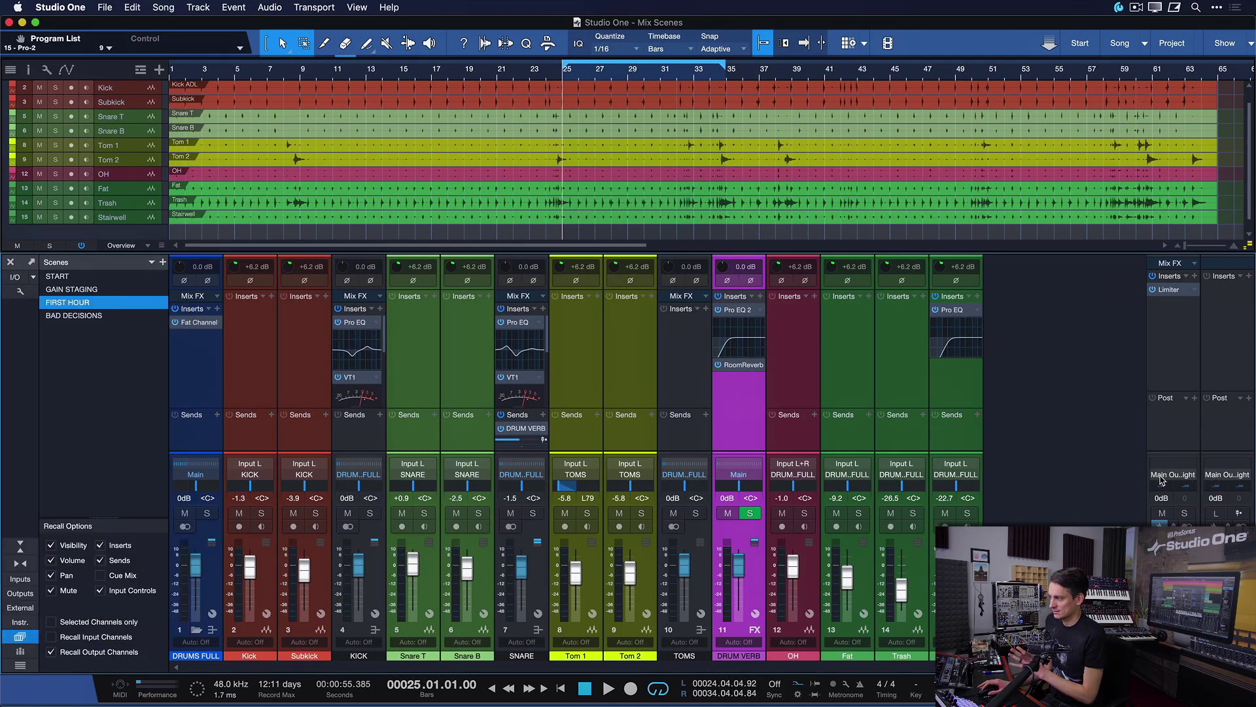
pyautogui.click(1194, 476)
pyautogui.click(1217, 476)
pyautogui.click(1217, 477)
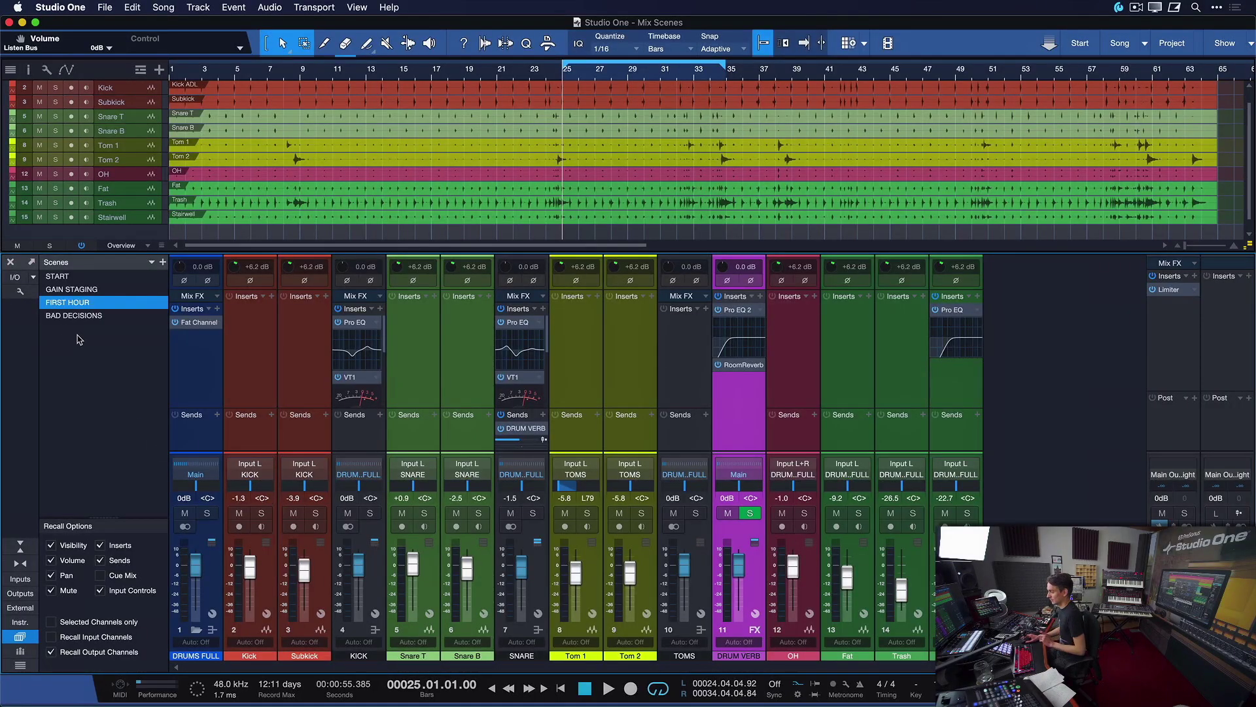
# Enable soloing through the Listen Bus in the console options and assign the Listen Bus output to Headphones 1 Left + Right
pyautogui.click(19, 292)
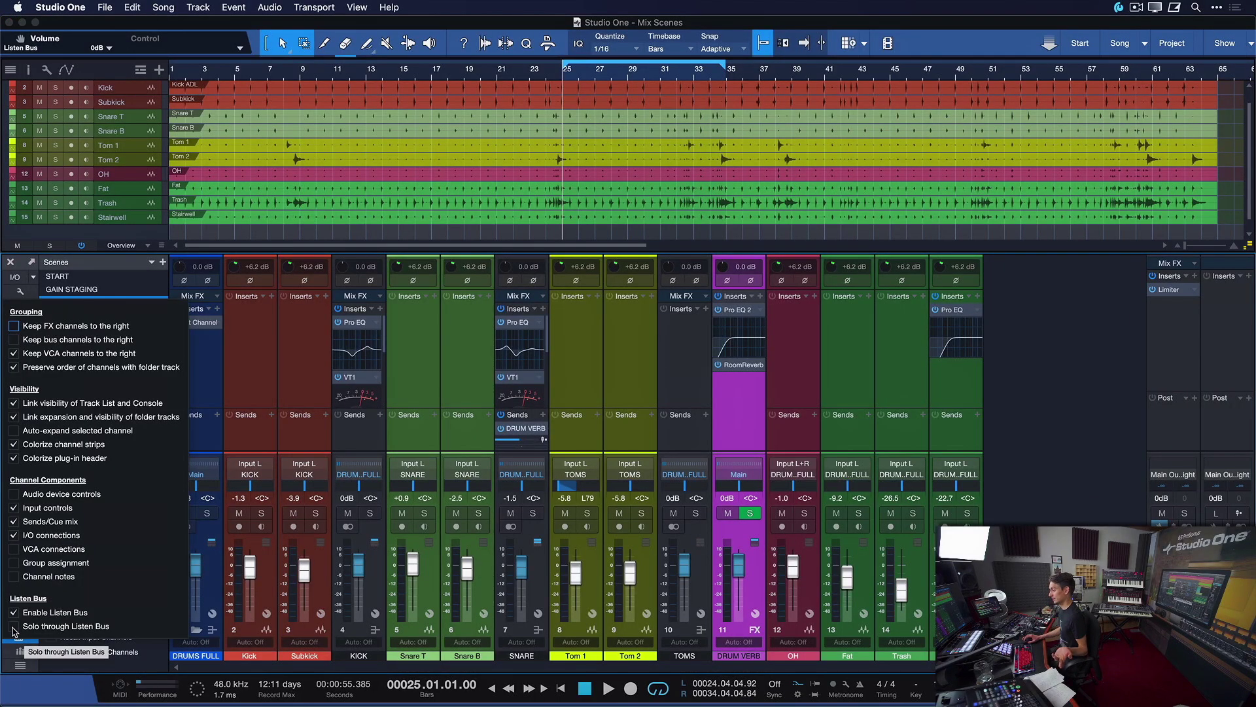
pyautogui.click(13, 627)
pyautogui.click(1098, 440)
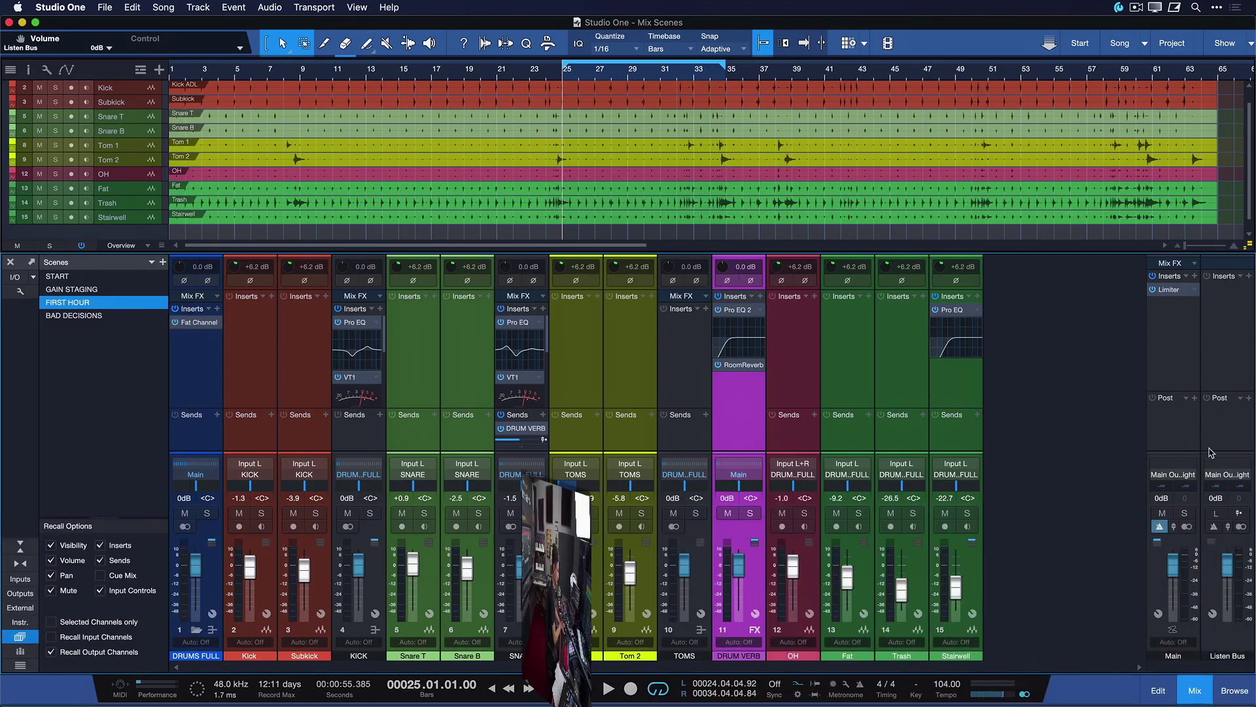
pyautogui.click(1237, 475)
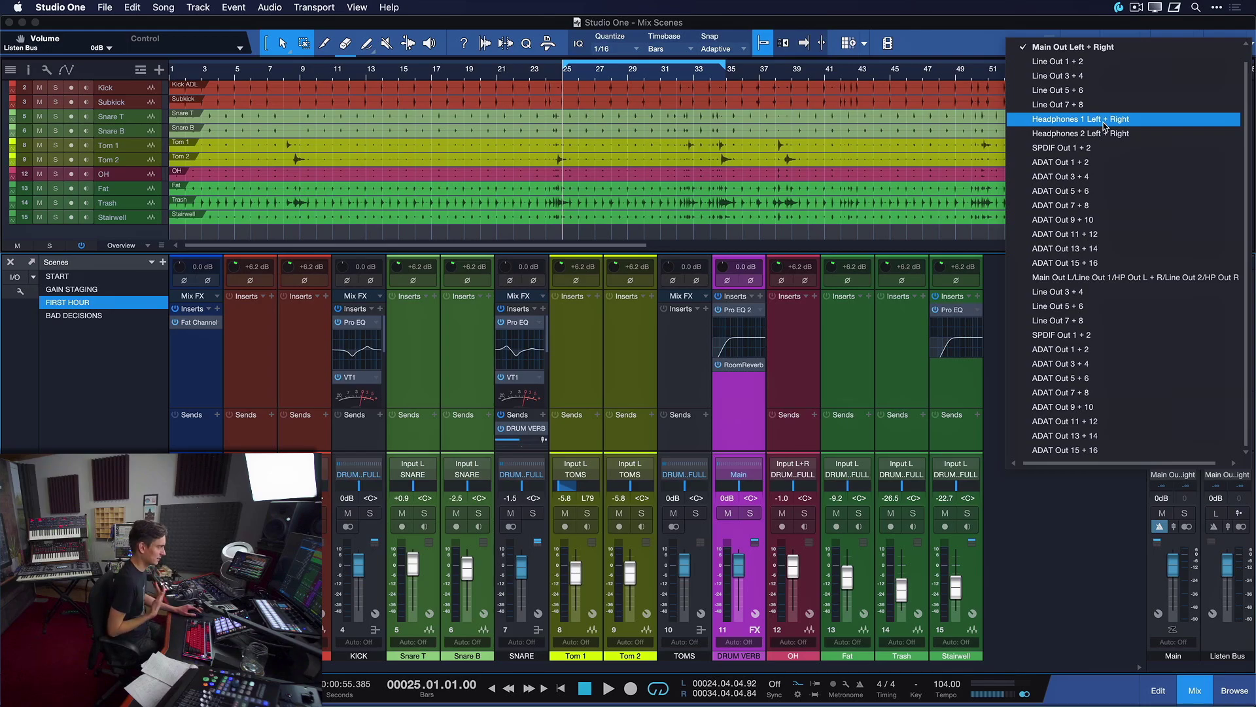
pyautogui.click(1105, 119)
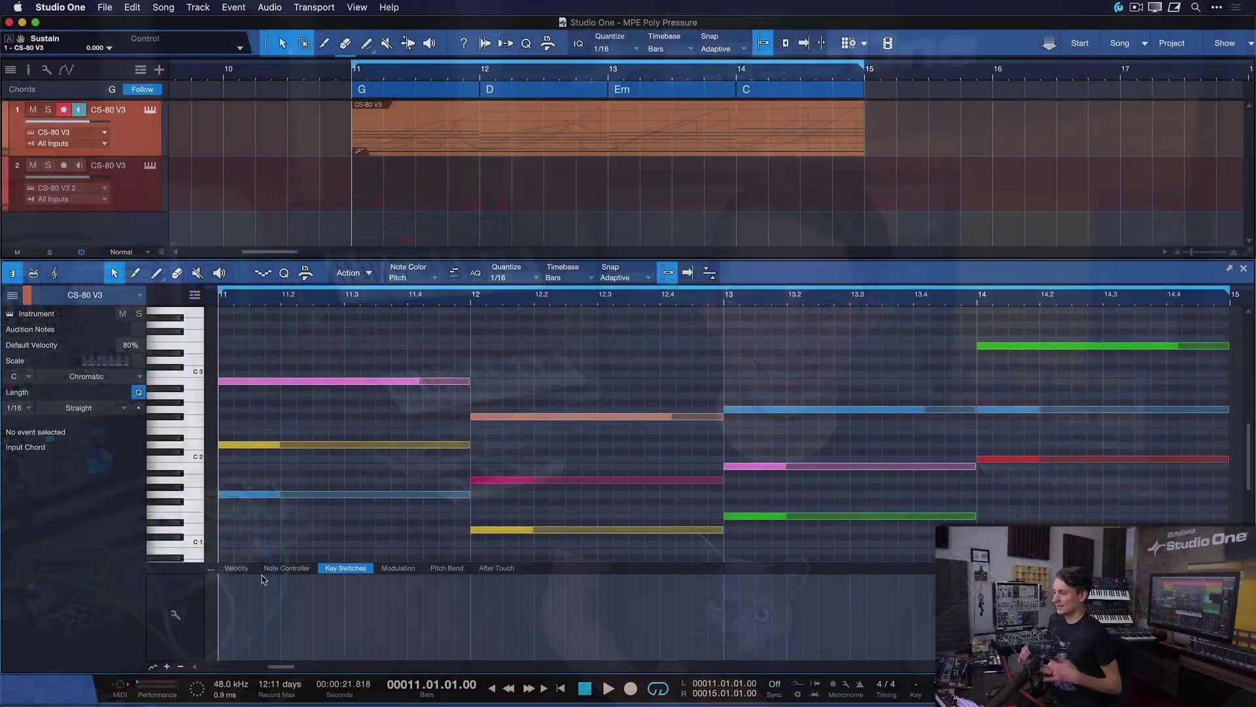
# Show the note controller lane for the first CS-80 V3 part and select notes across its chords to inspect their Pressure curves
pyautogui.click(269, 569)
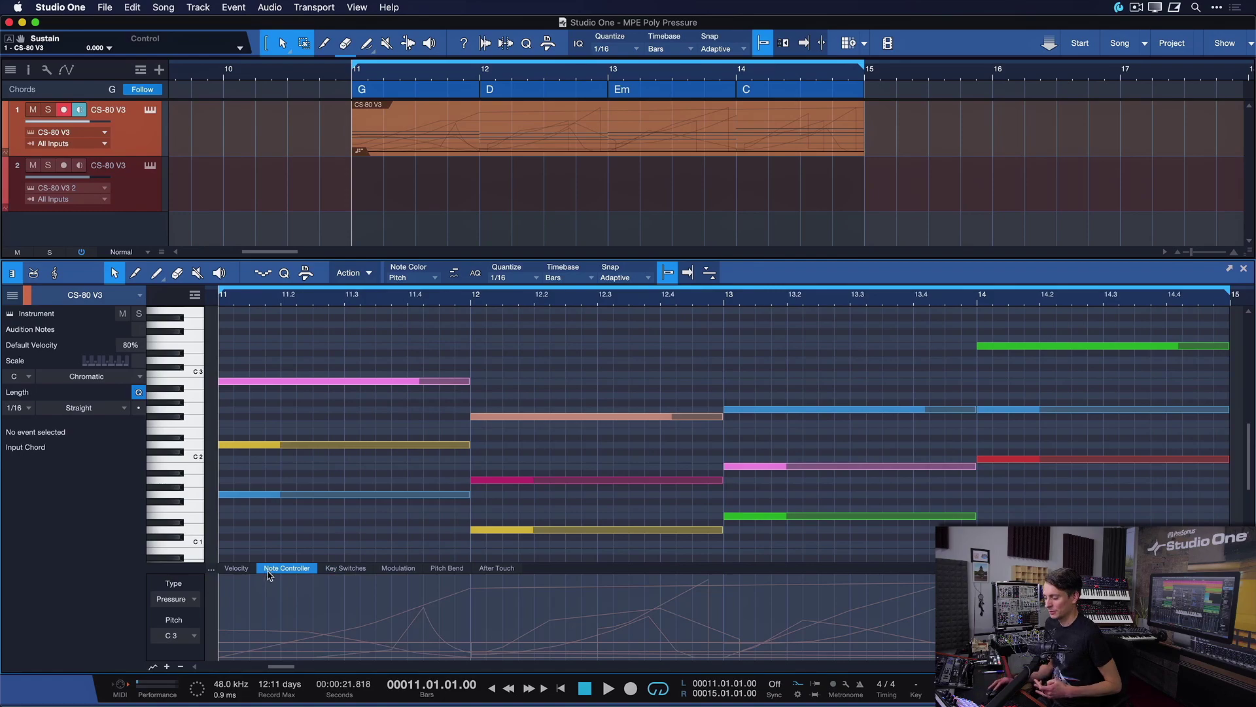
pyautogui.moveTo(328, 341); pyautogui.dragTo(585, 442)
pyautogui.moveTo(707, 379); pyautogui.dragTo(978, 428)
pyautogui.moveTo(976, 319); pyautogui.dragTo(1001, 350)
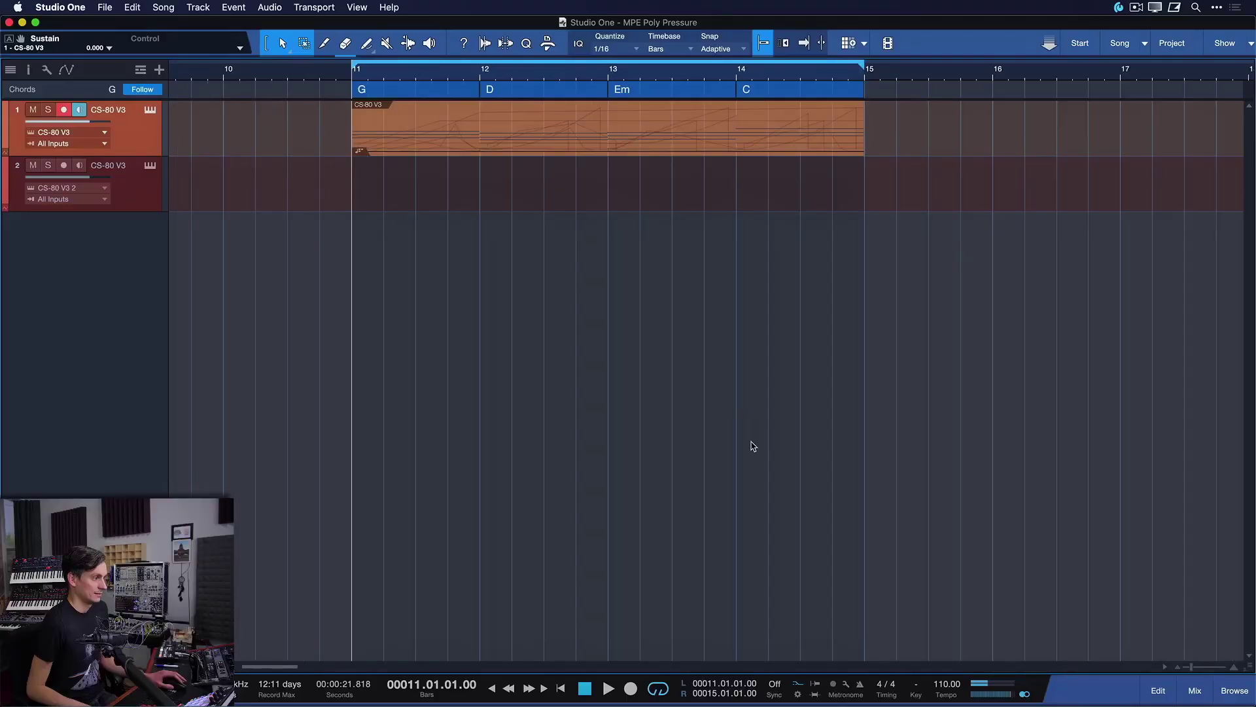
# Select the CS-80 V3 event on the second track, place the playhead at its start and enable autoscroll
pyautogui.press('w')
pyautogui.click(639, 205)
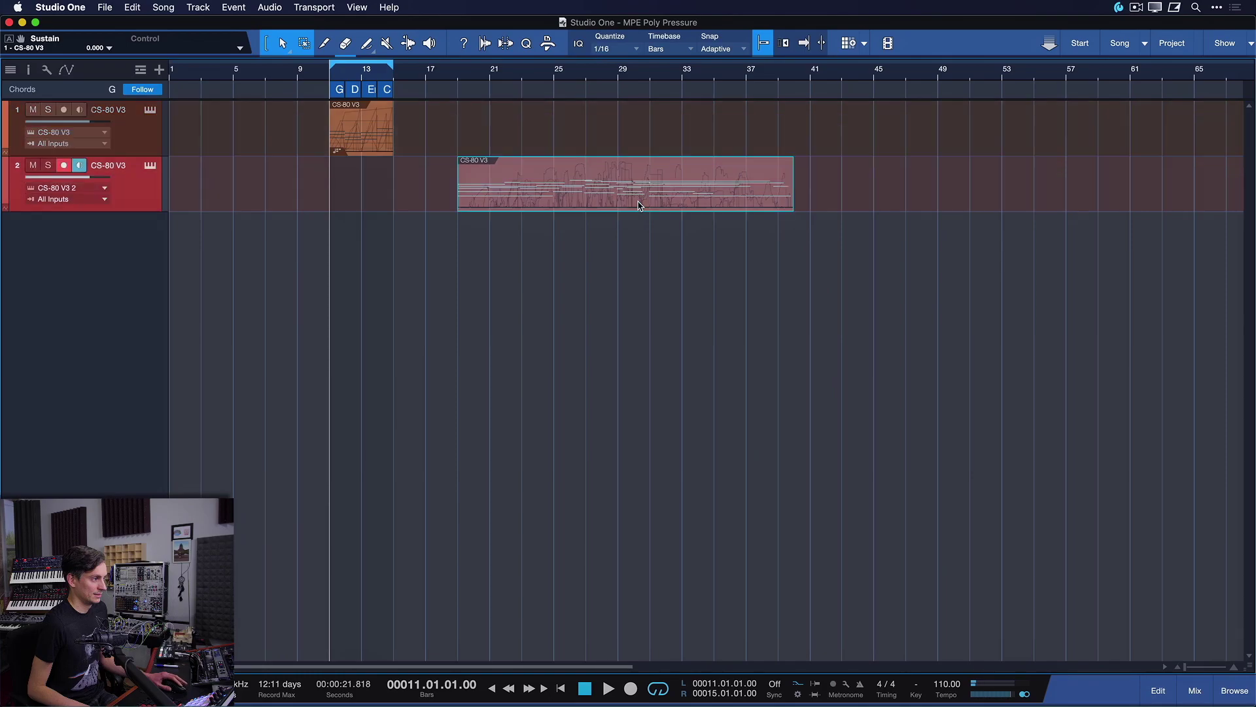
pyautogui.press('l')
pyautogui.press('e')
pyautogui.press('e')
pyautogui.press('e')
pyautogui.press('f')
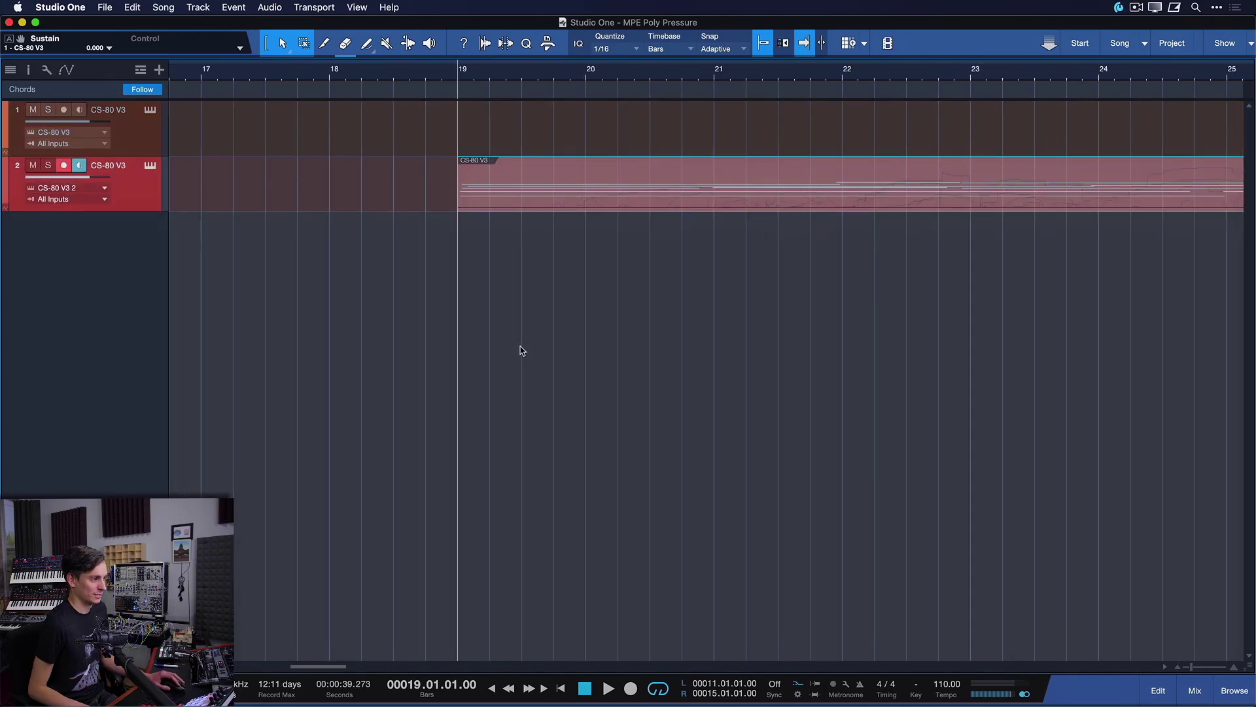
pyautogui.hotkey('shift', 'e')
pyautogui.press('w')
pyautogui.press('w')
pyautogui.press('w')
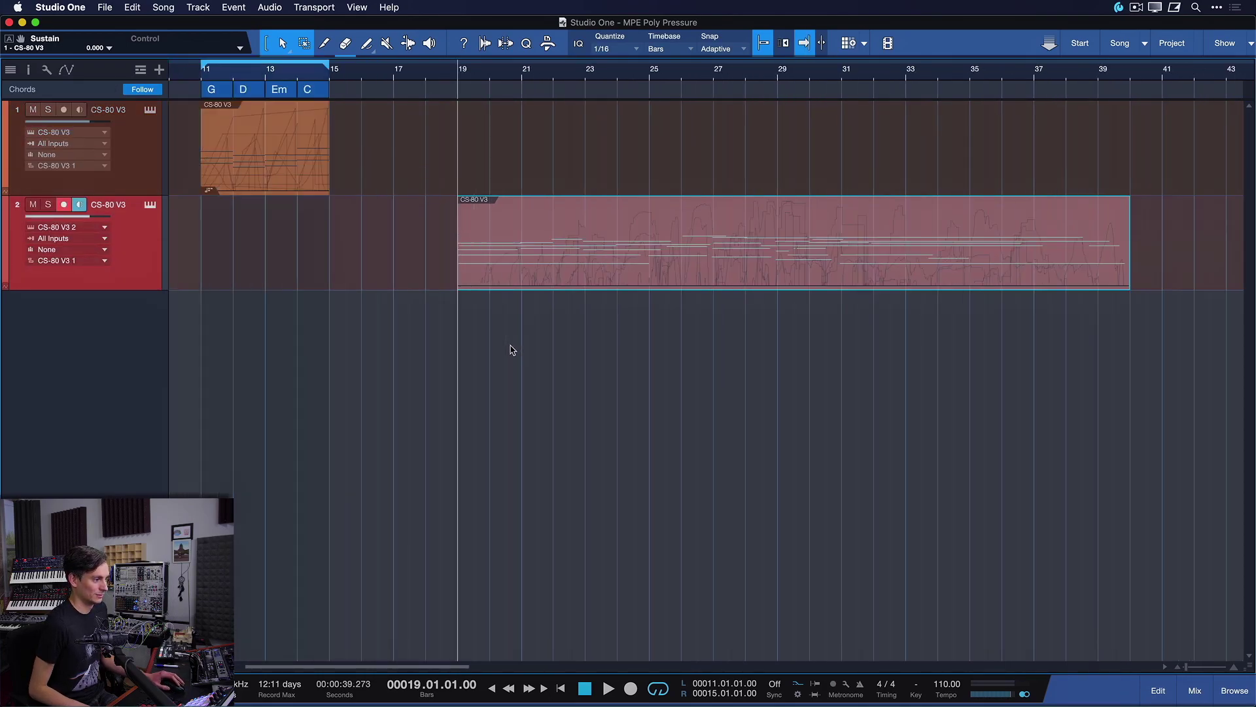
# Play the second track's event, open it in the note editor and select upper notes near its start
pyautogui.press('space')
pyautogui.press('F2')
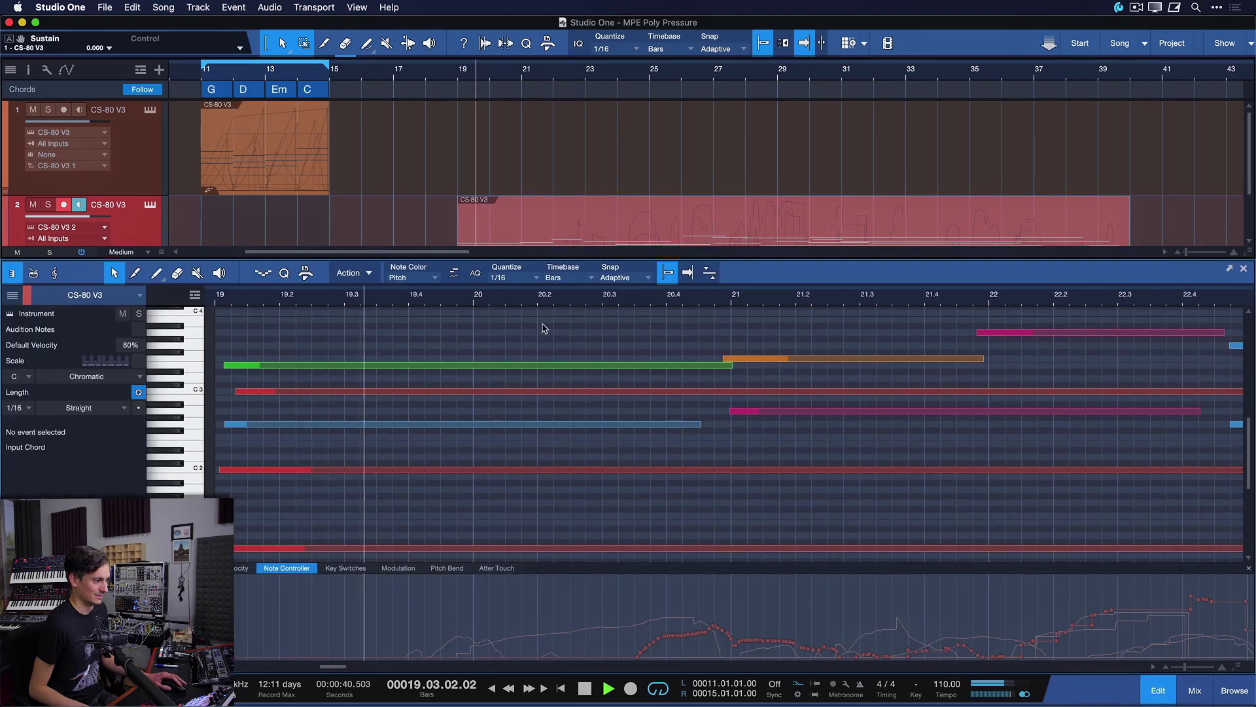
pyautogui.moveTo(479, 352); pyautogui.dragTo(657, 378)
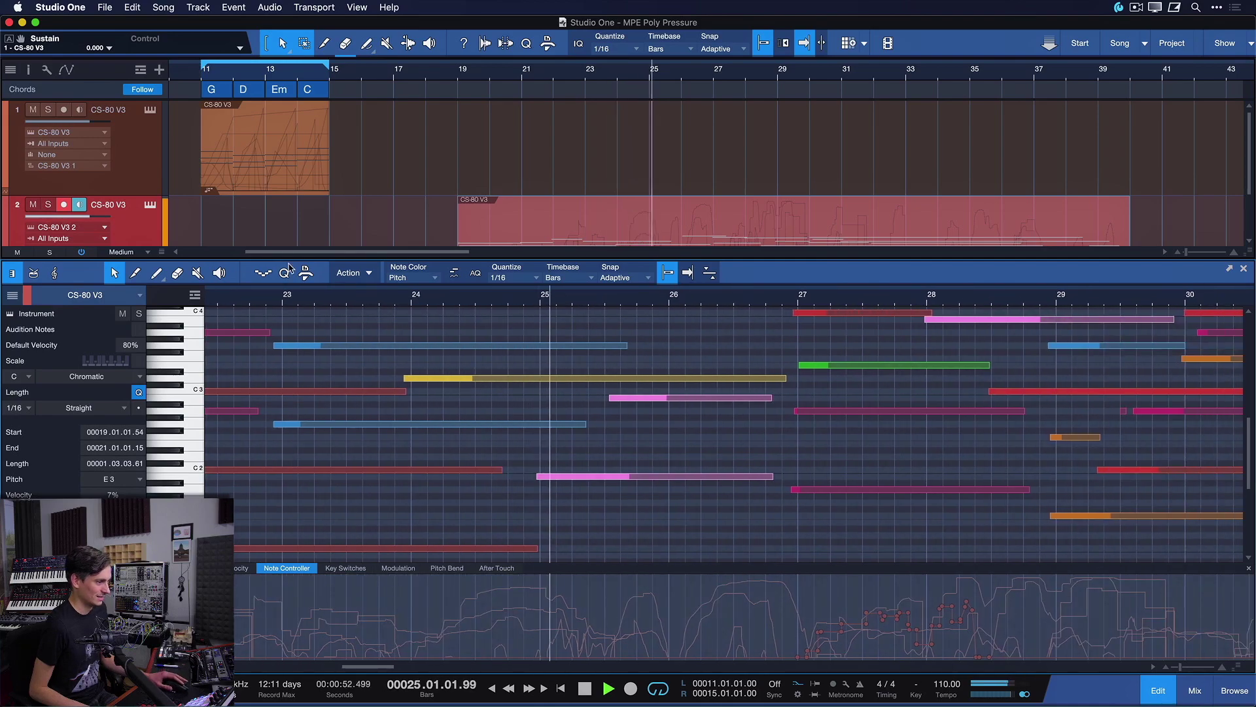
# Show the note actions toolbar and select the lowest notes across the whole second-track part
pyautogui.click(306, 273)
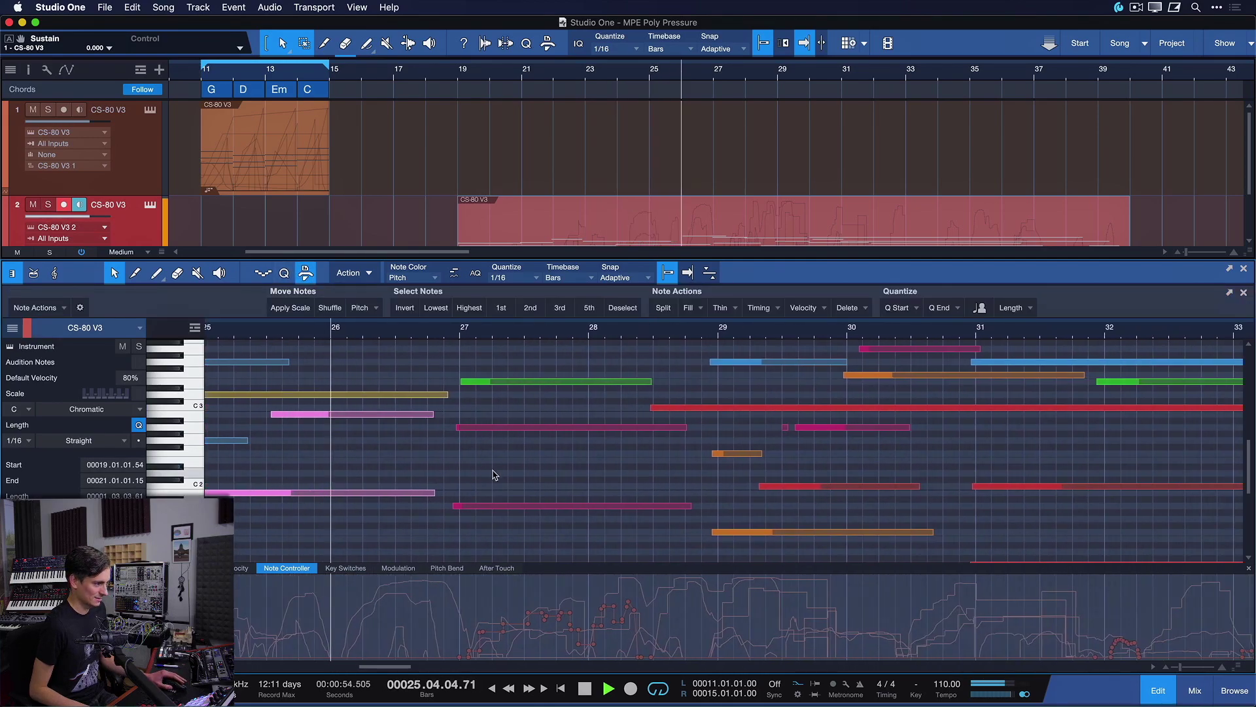
pyautogui.click(435, 308)
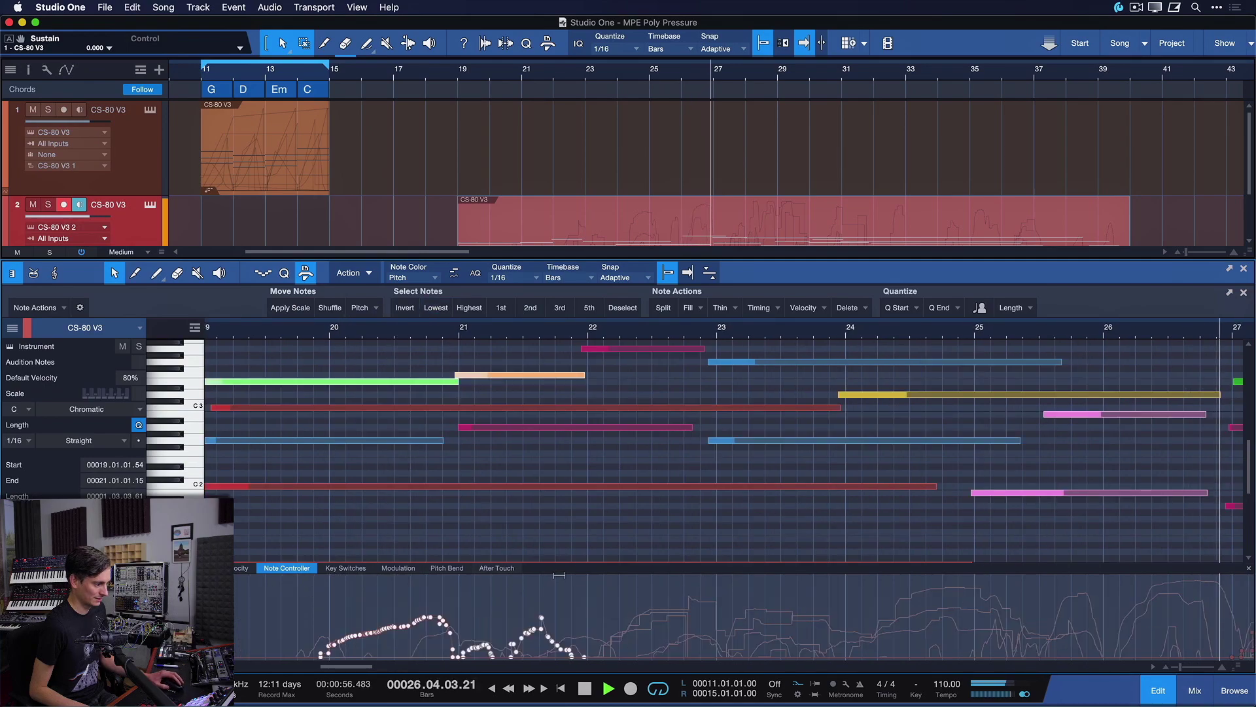
pyautogui.press('w')
pyautogui.click(632, 535)
pyautogui.press('w')
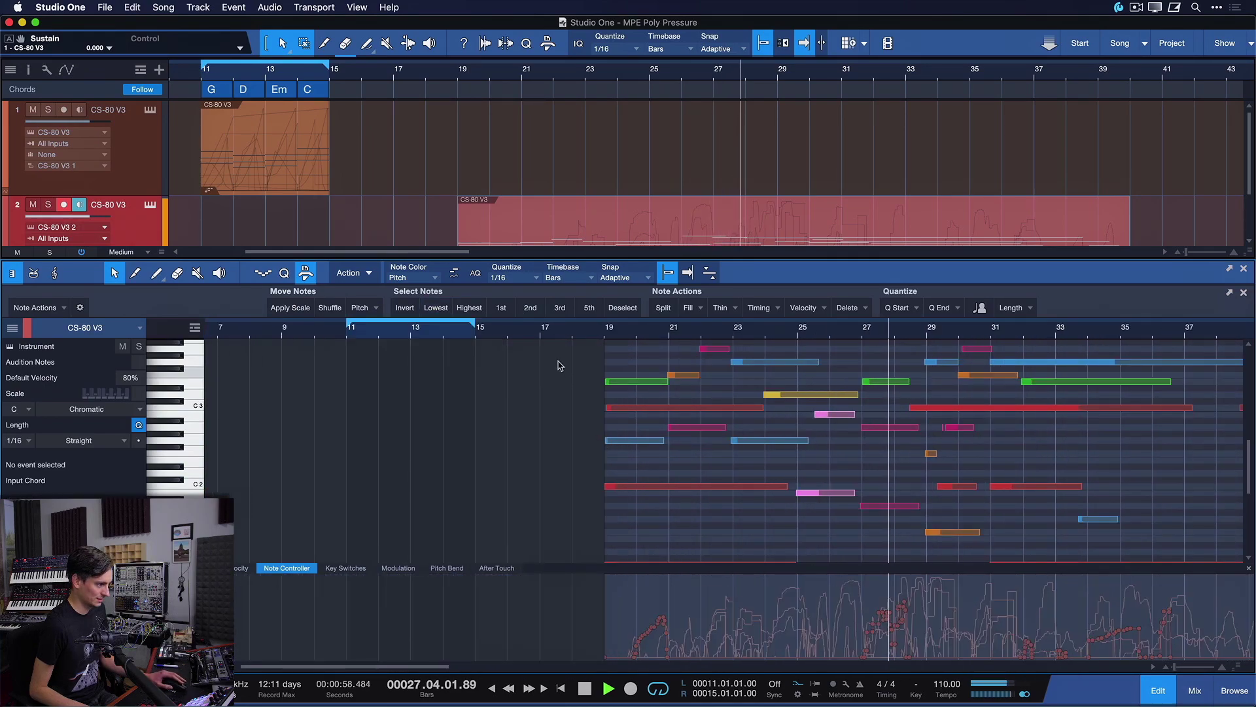
pyautogui.click(436, 308)
pyautogui.press('e')
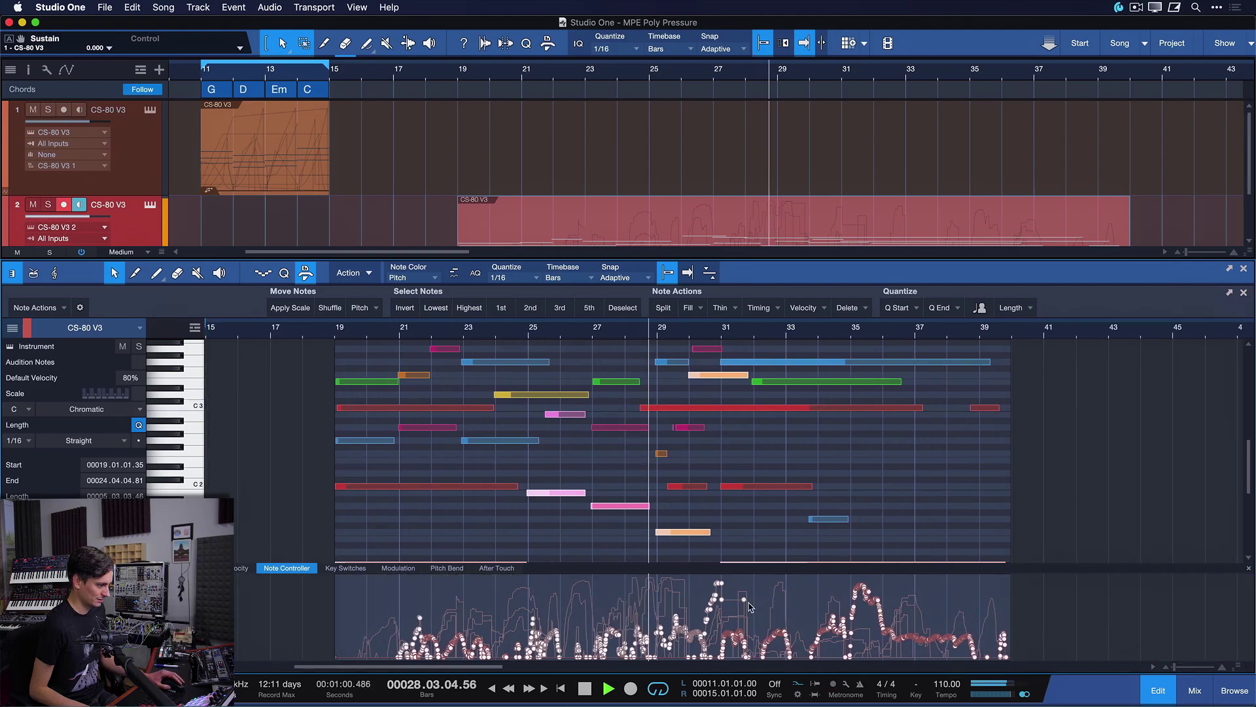
# Examine the lowest notes' Pressure curves during playback, then stop the transport and deselect the notes
pyautogui.press('e')
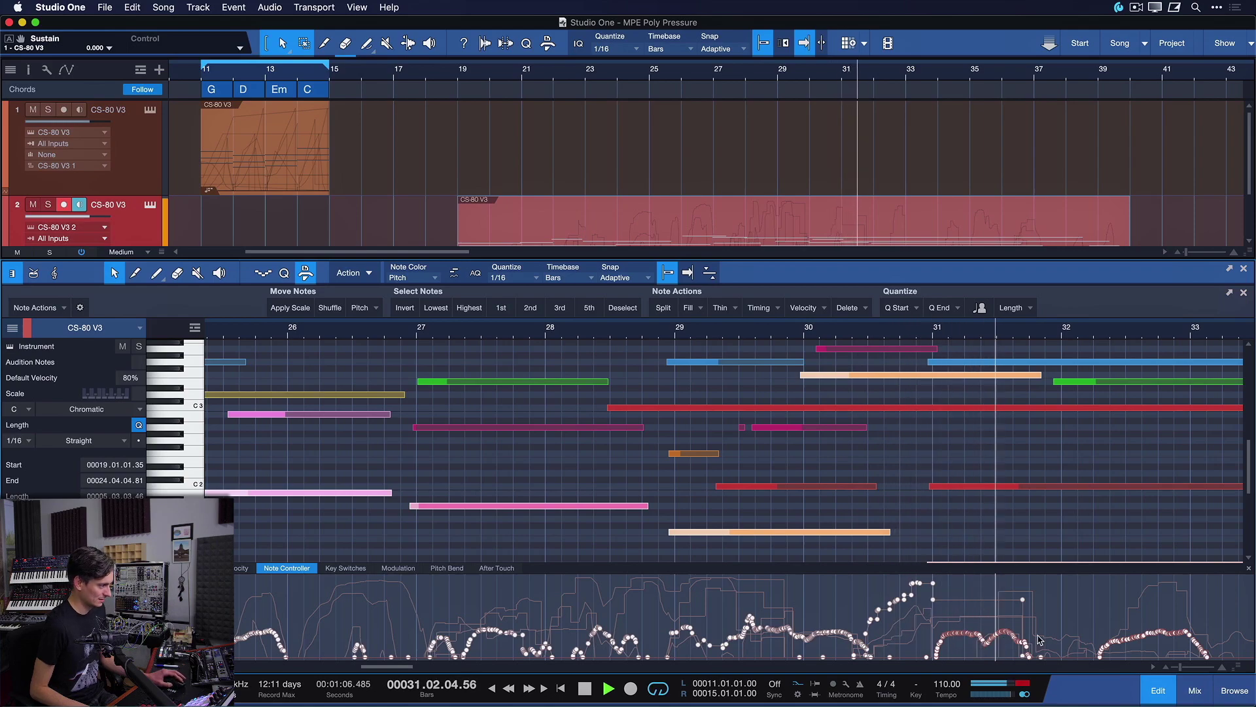
pyautogui.press('w')
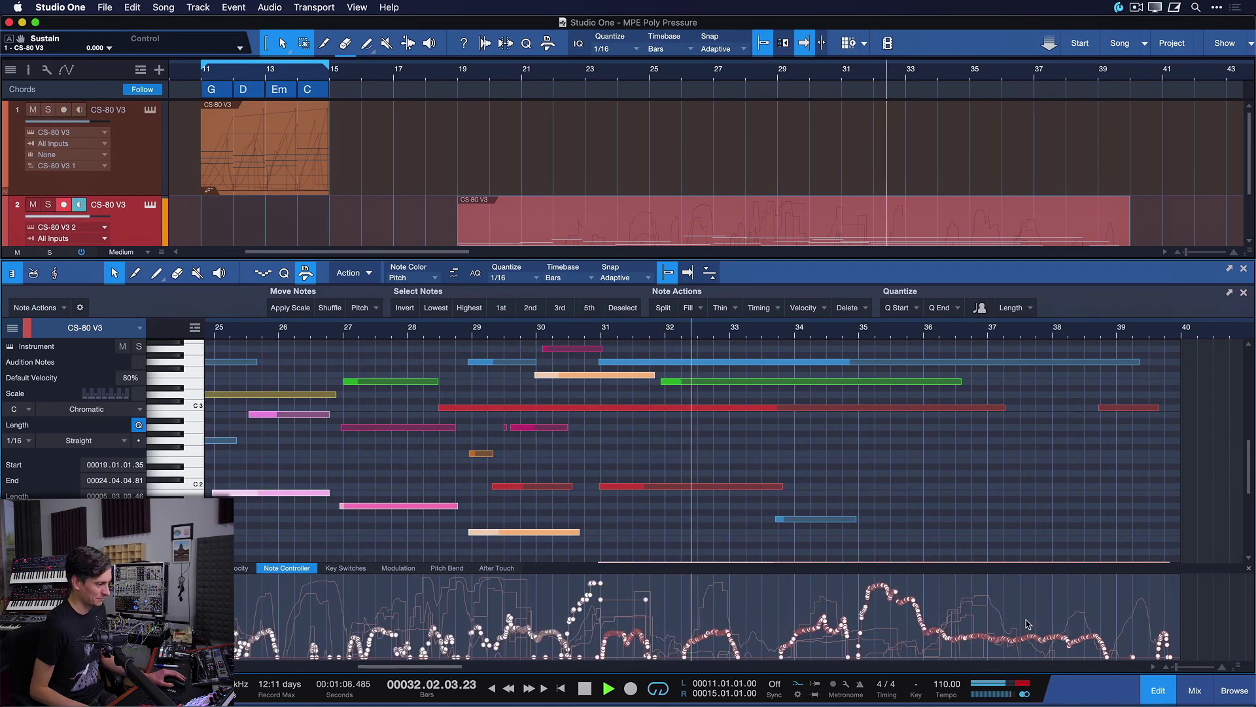
pyautogui.press('e')
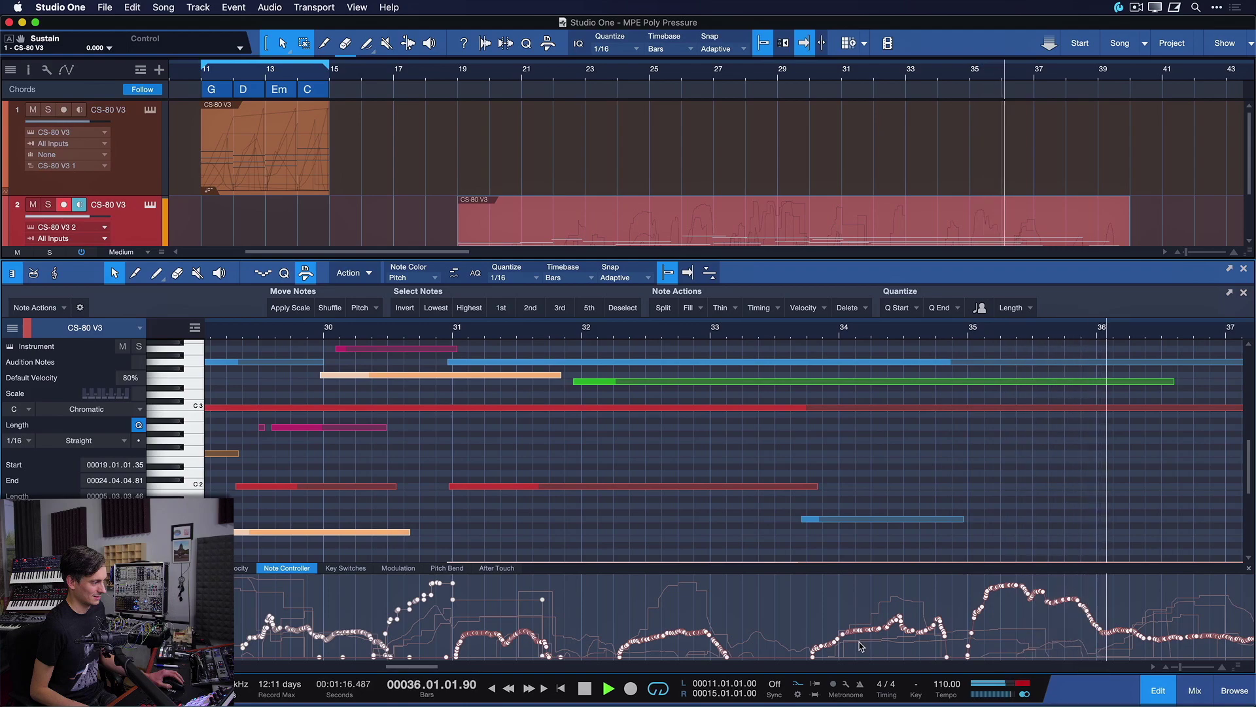
pyautogui.press('space')
pyautogui.press('w')
pyautogui.press('w')
pyautogui.click(855, 492)
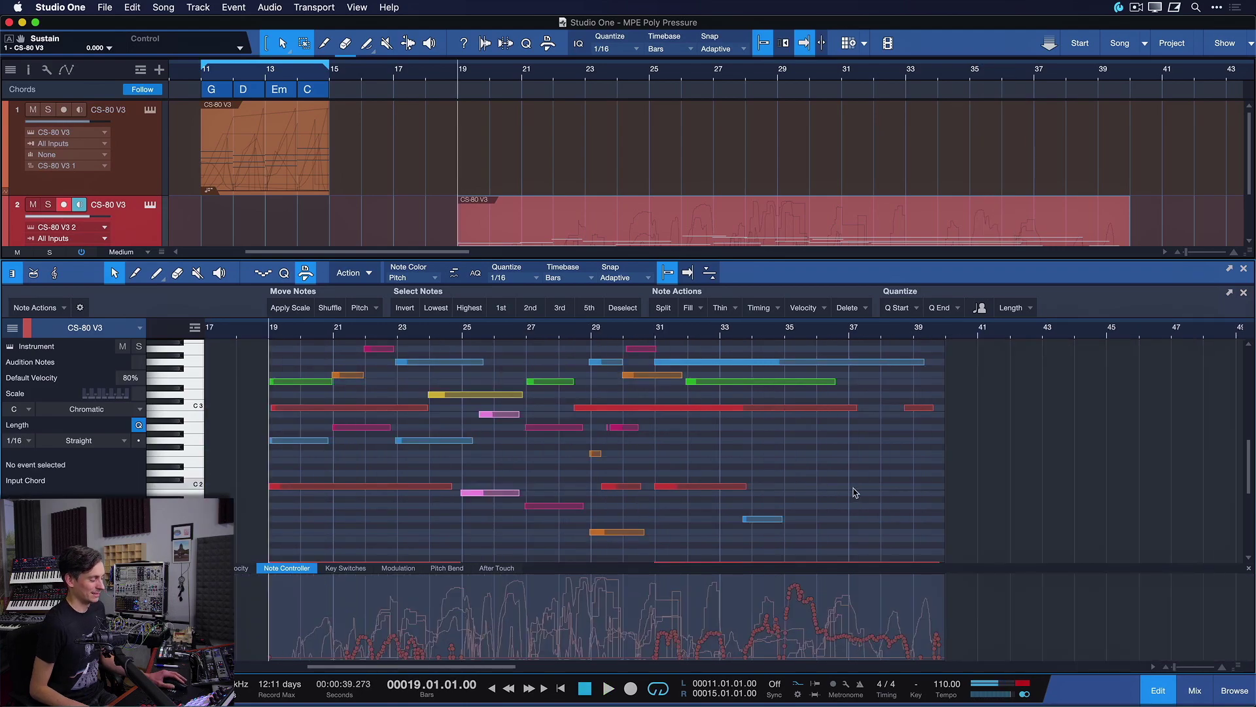